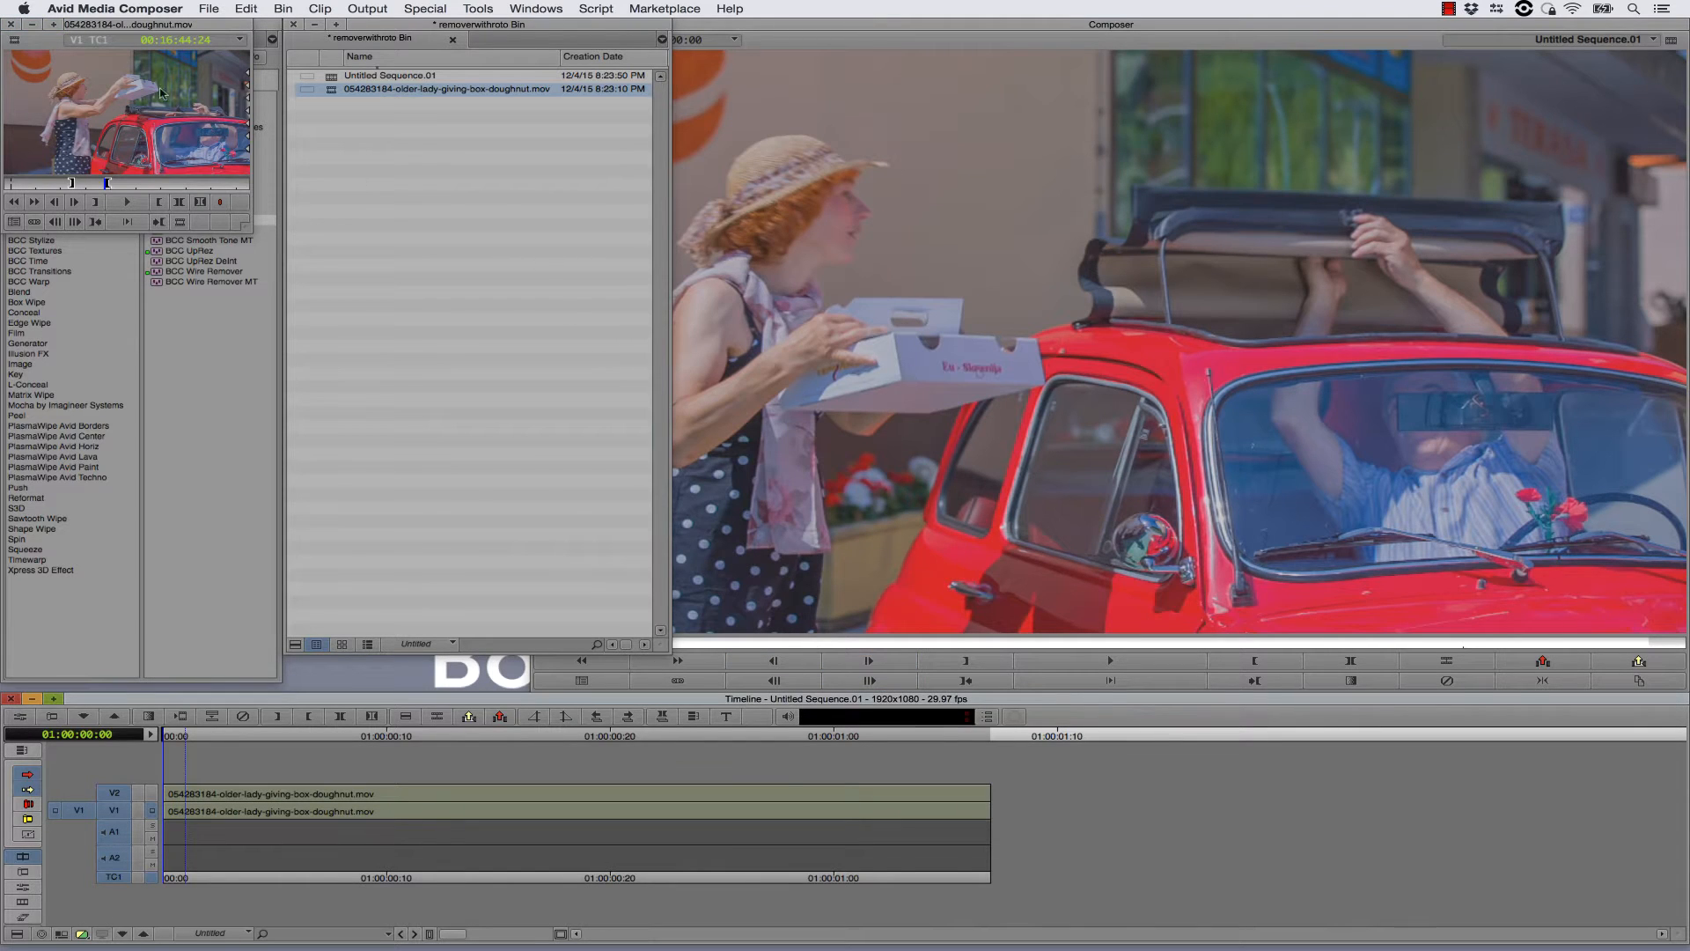
Close the pop-up source monitor and apply the BCC Remover effect to the clip on track V1
click(11, 24)
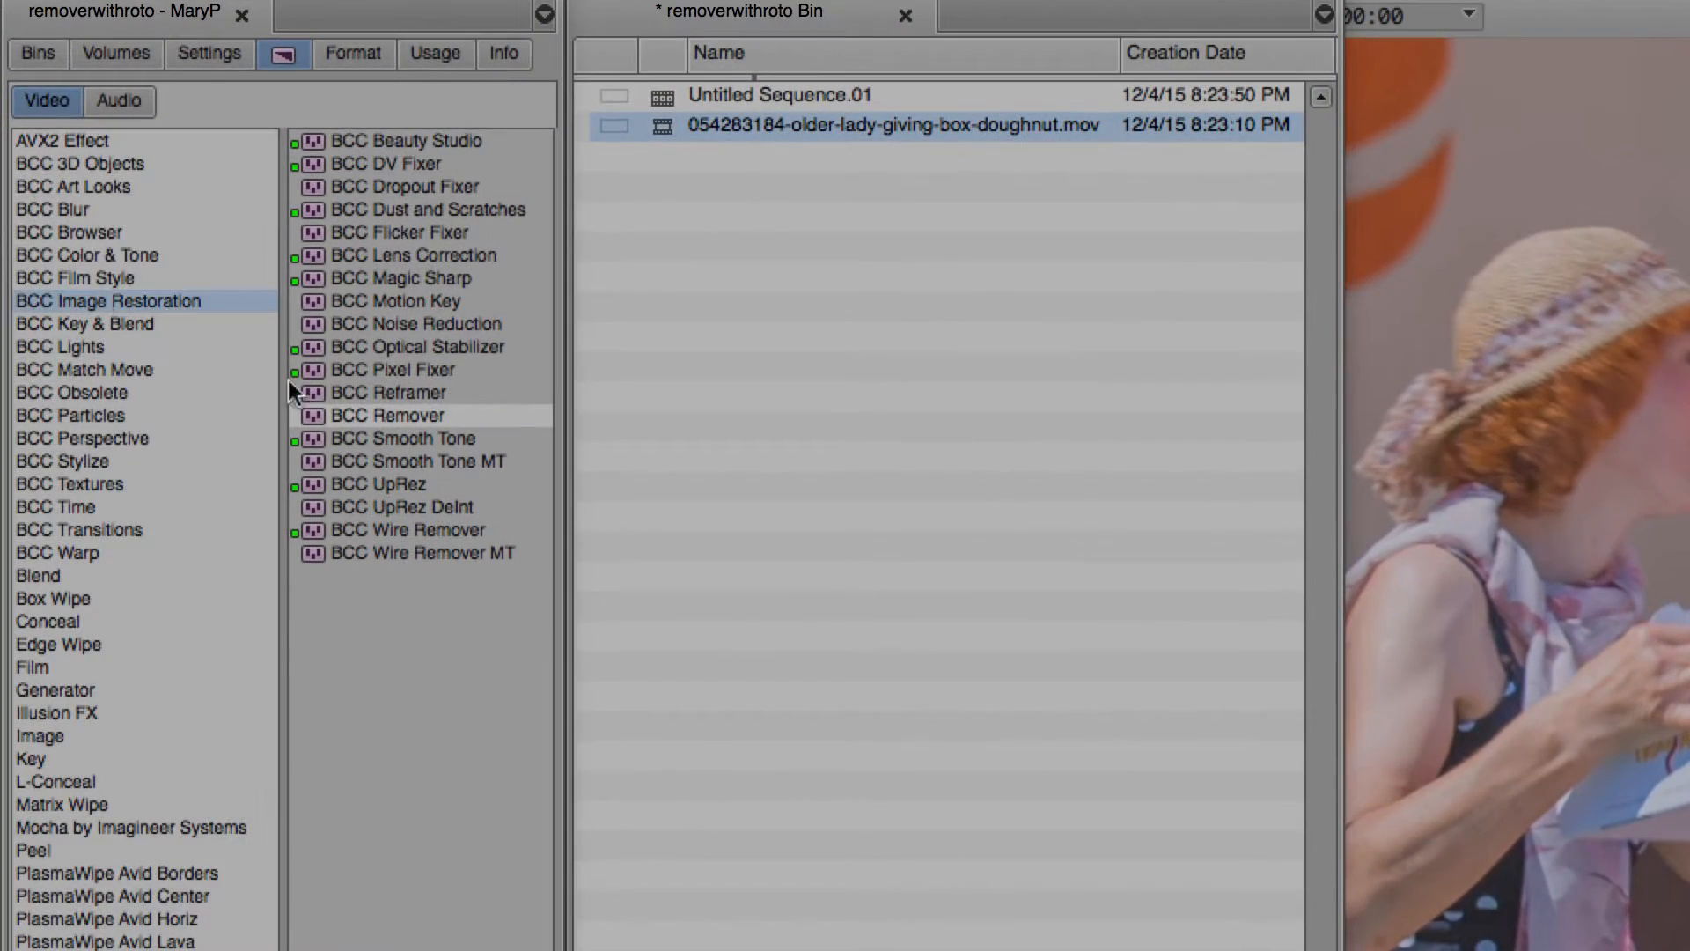
click(333, 421)
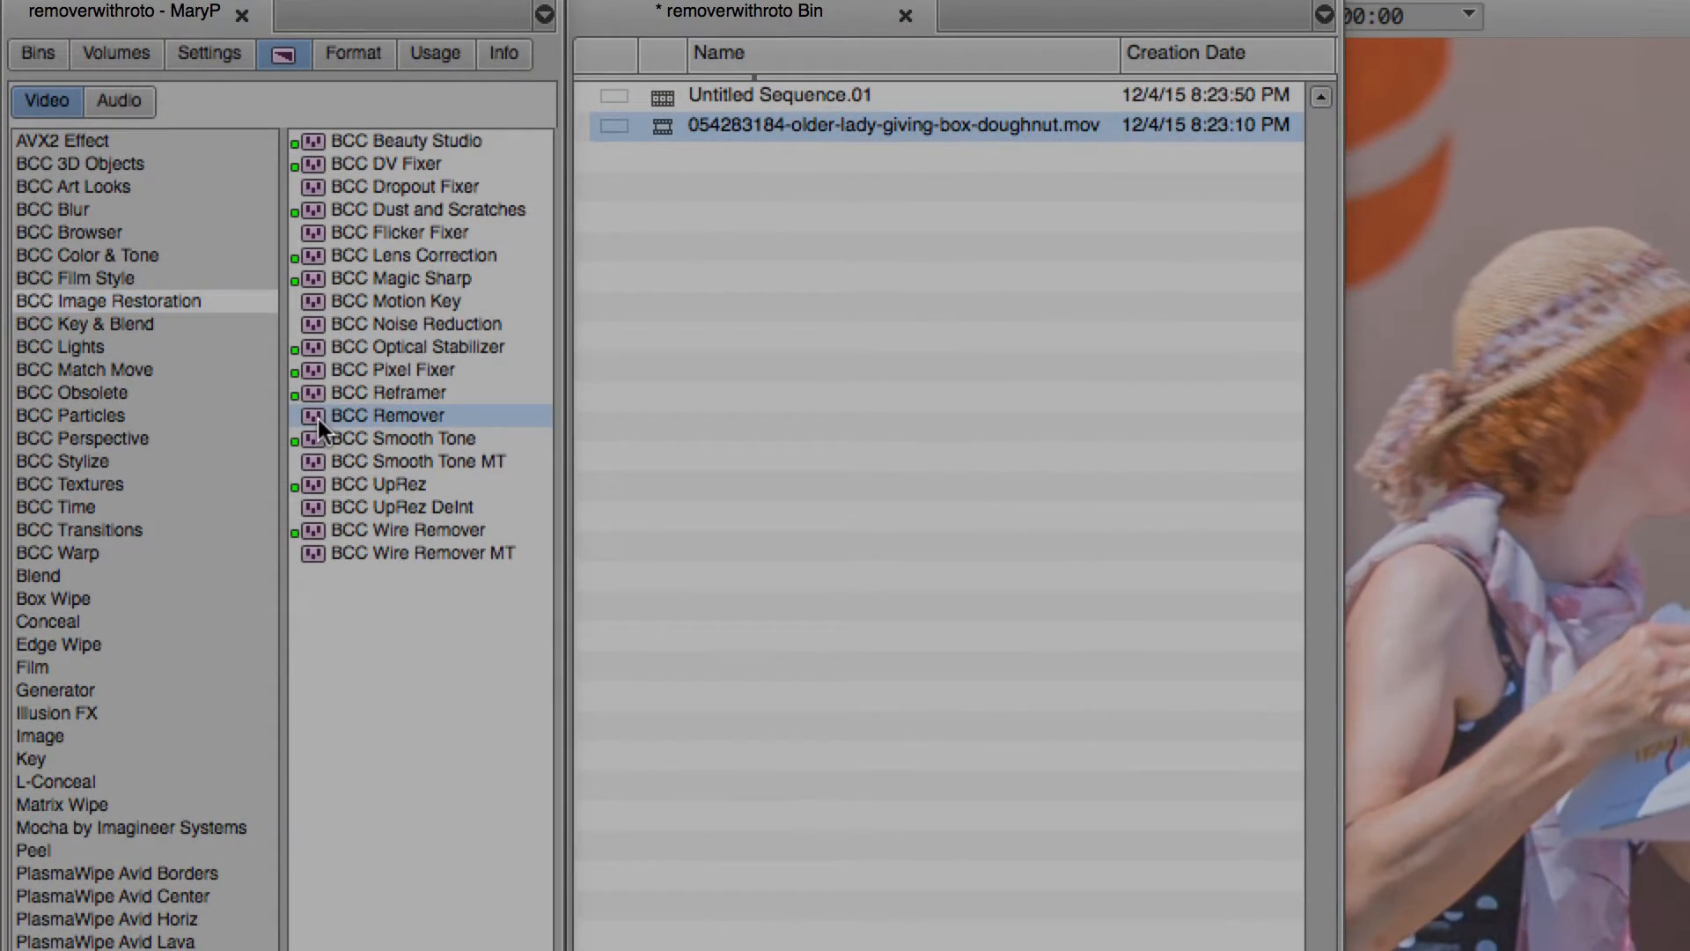
drag(319, 419, 490, 816)
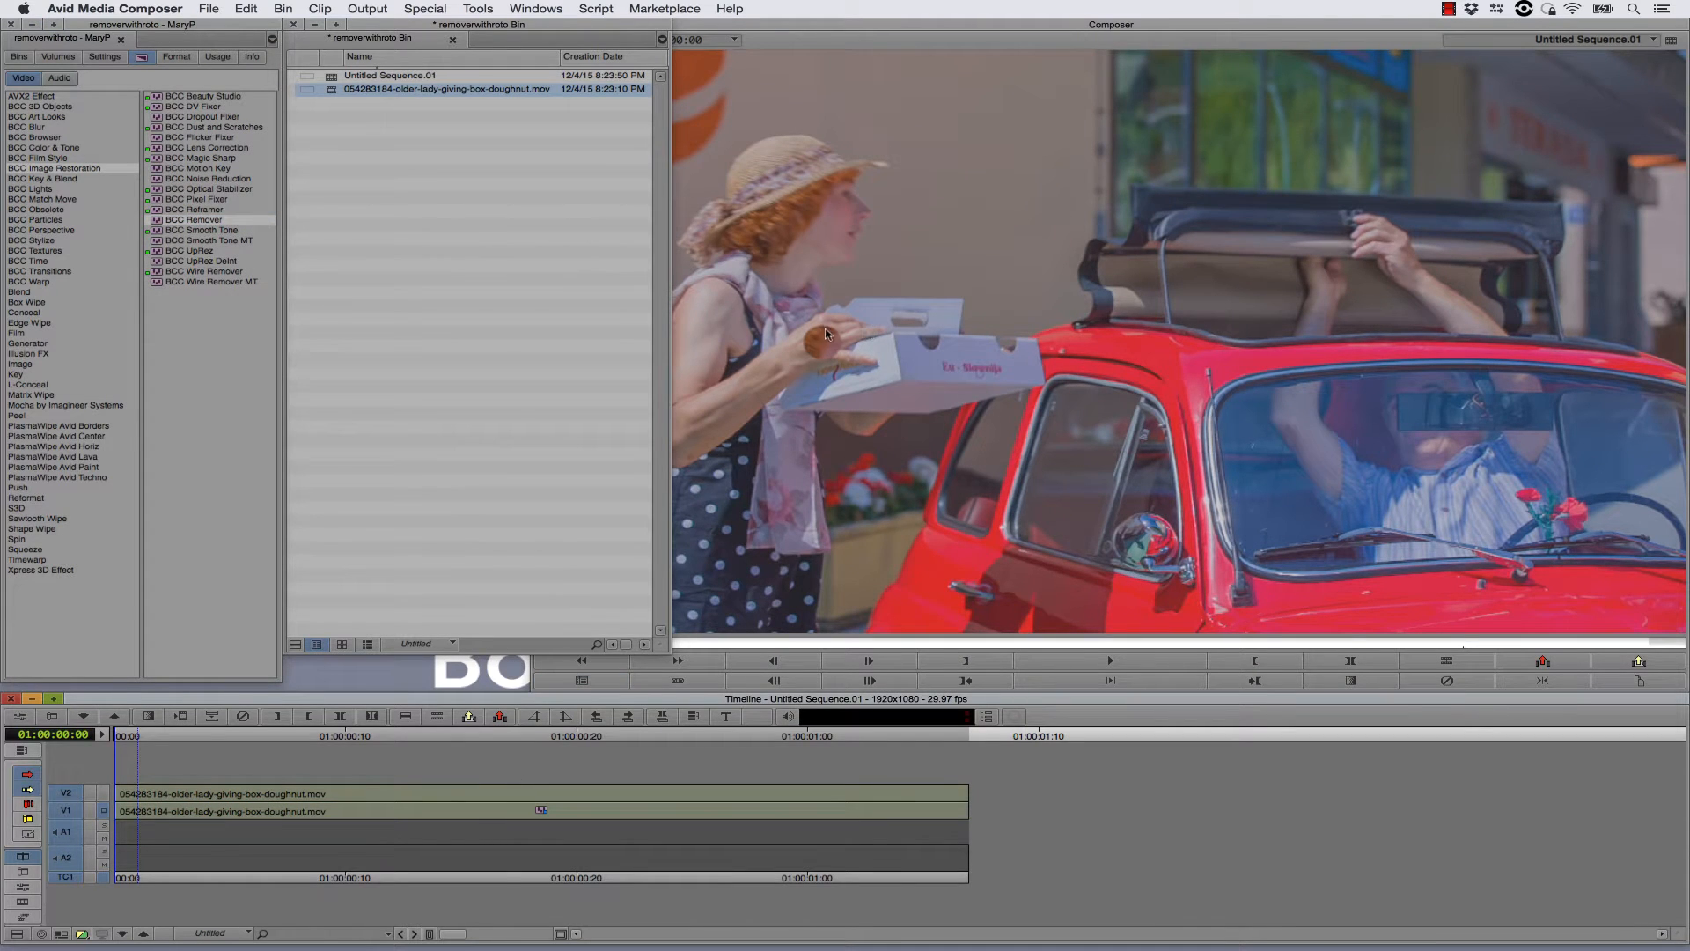
Open the Remover effect's settings, bring the Composer viewer forward and move the clone destination point onto the orange wall logo
click(20, 716)
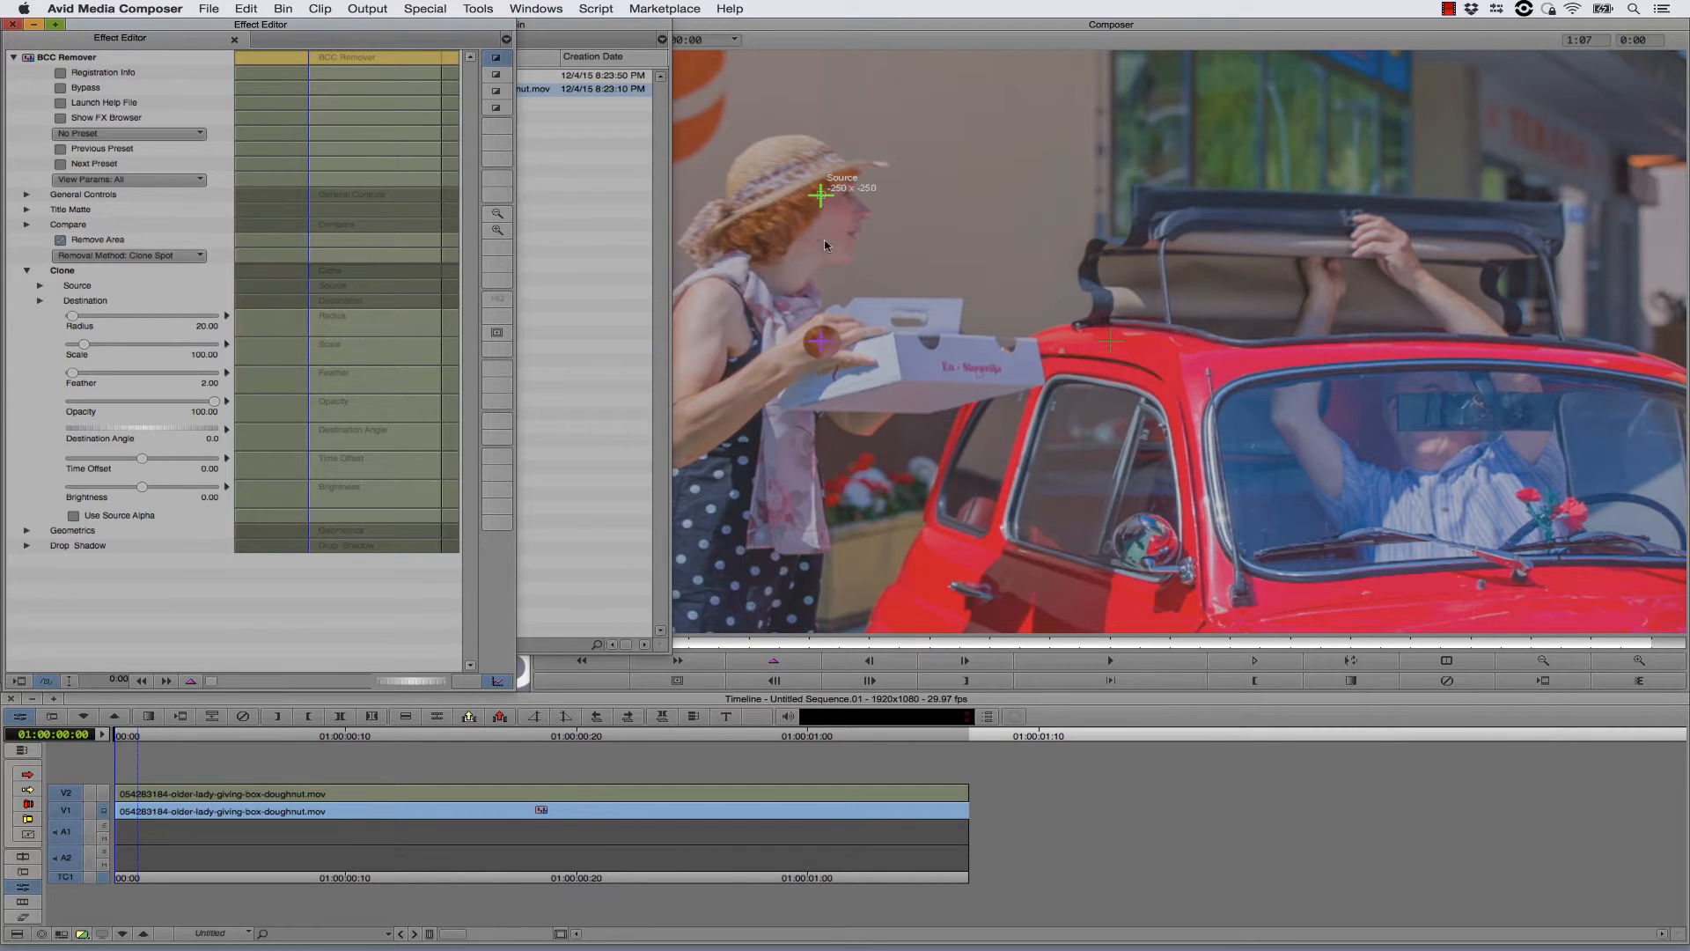
click(628, 46)
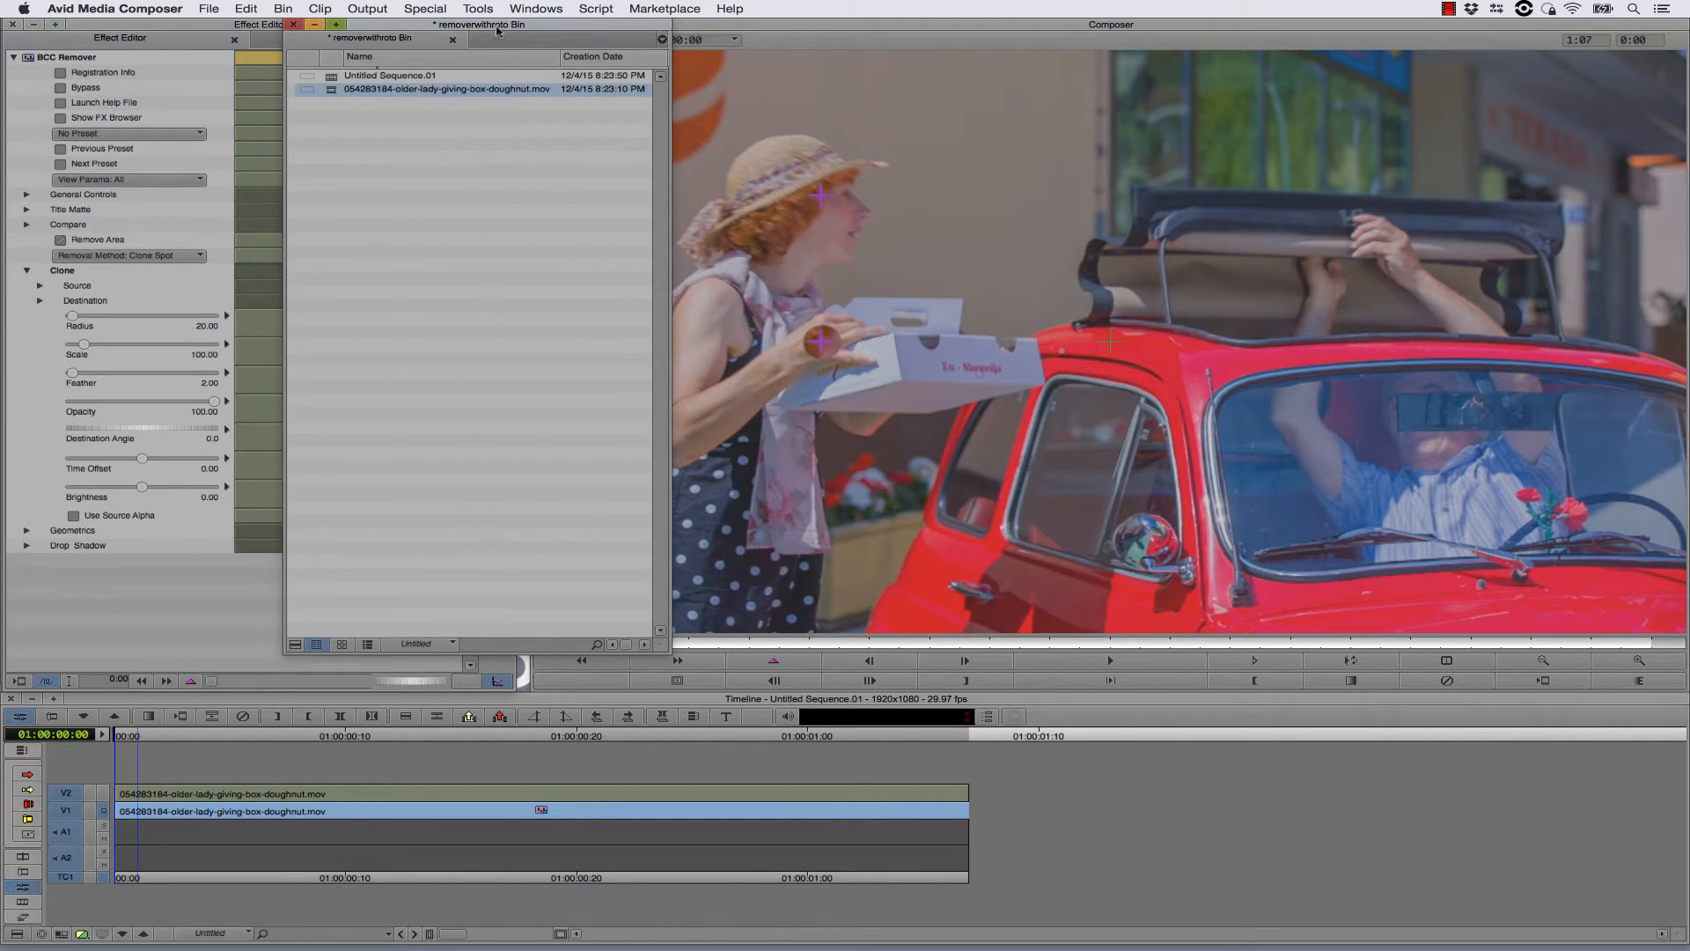
click(729, 39)
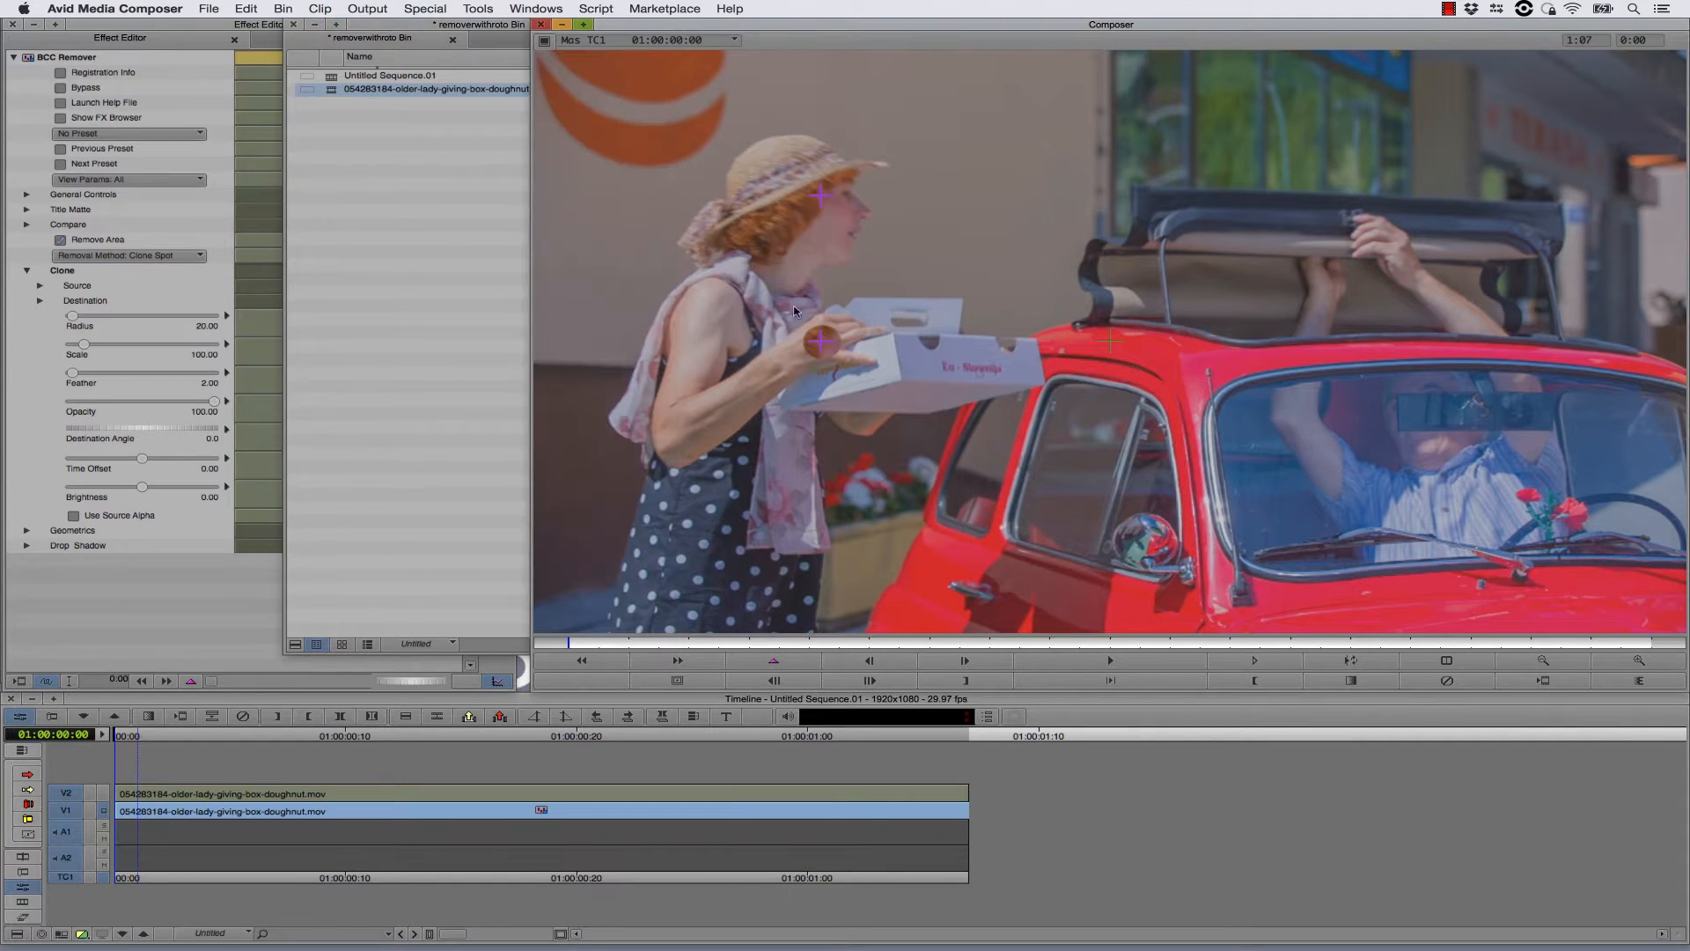
mouse_move(824, 346)
mouse_down()
mouse_move(682, 104)
mouse_move(640, 85)
mouse_up()
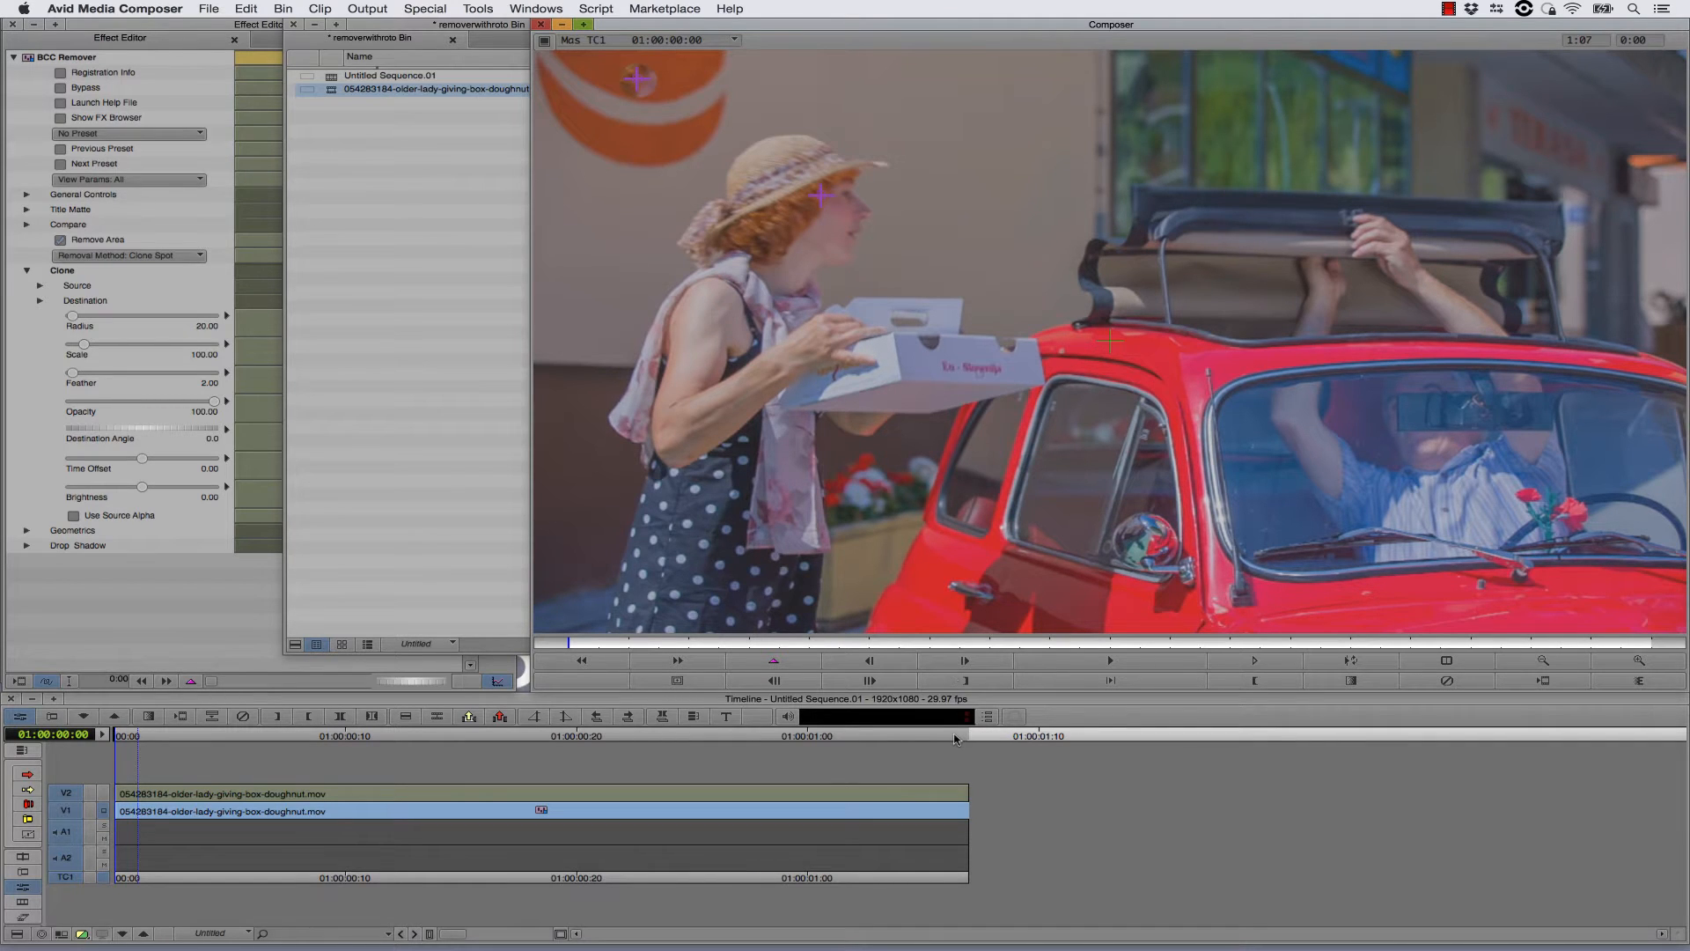
At 01:00:01:05, reposition the clone destination on the orange logo and move the source point to the blank wall beyond the woman's hat
click(973, 737)
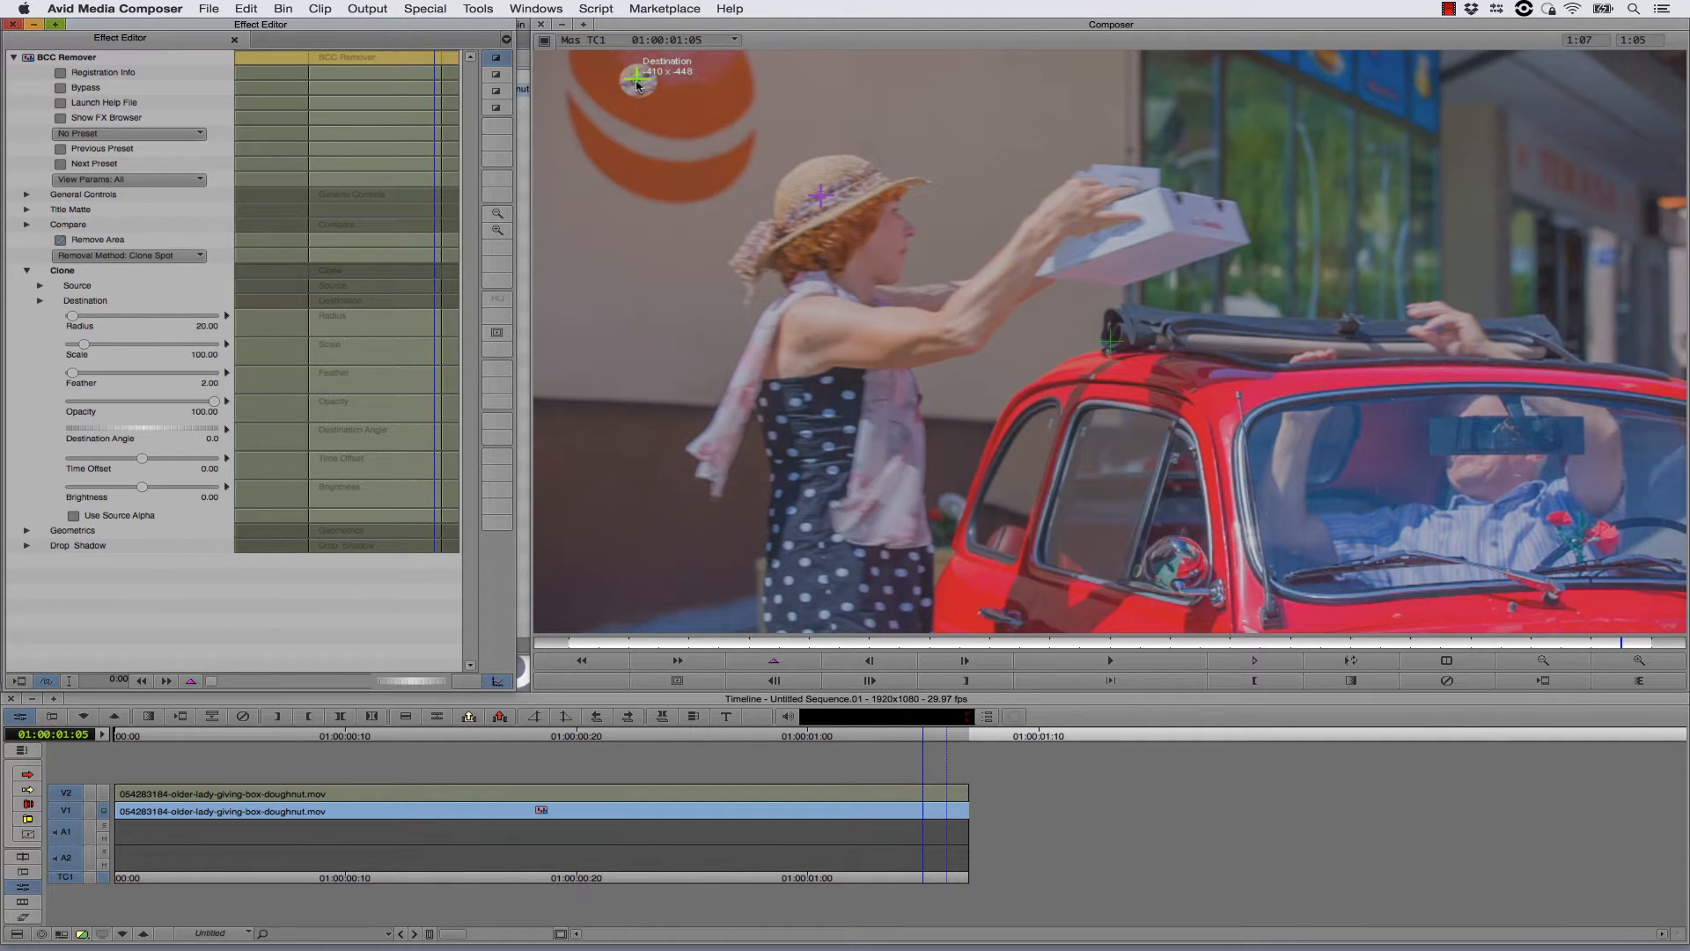
click(658, 97)
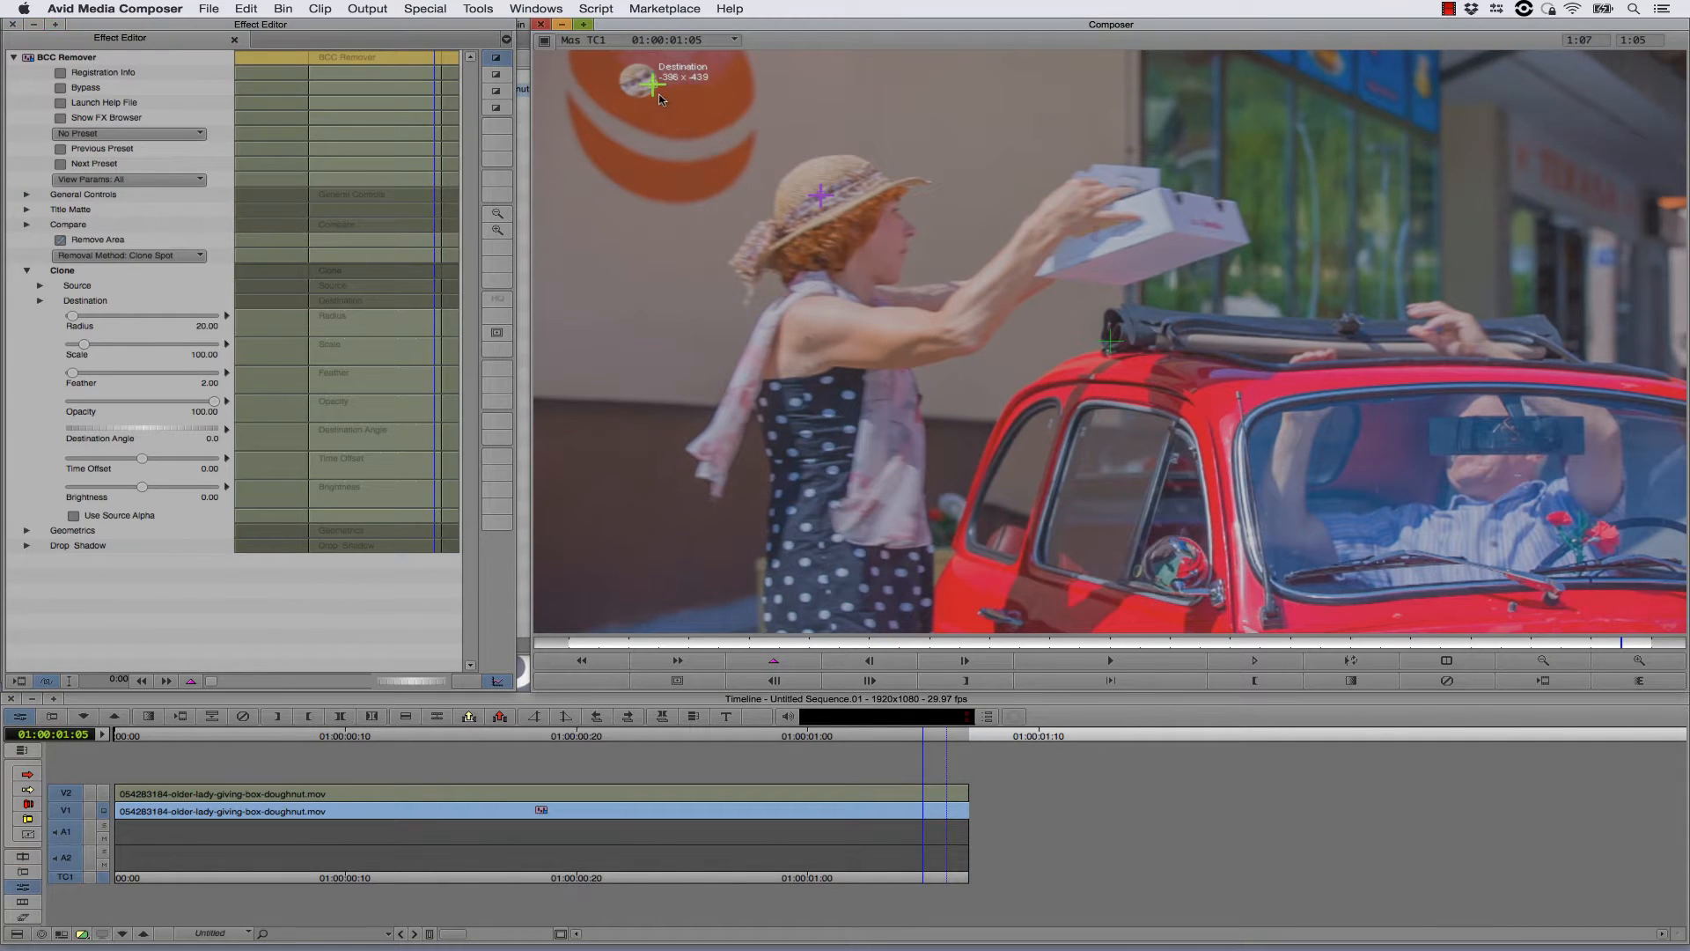
drag(659, 99, 669, 106)
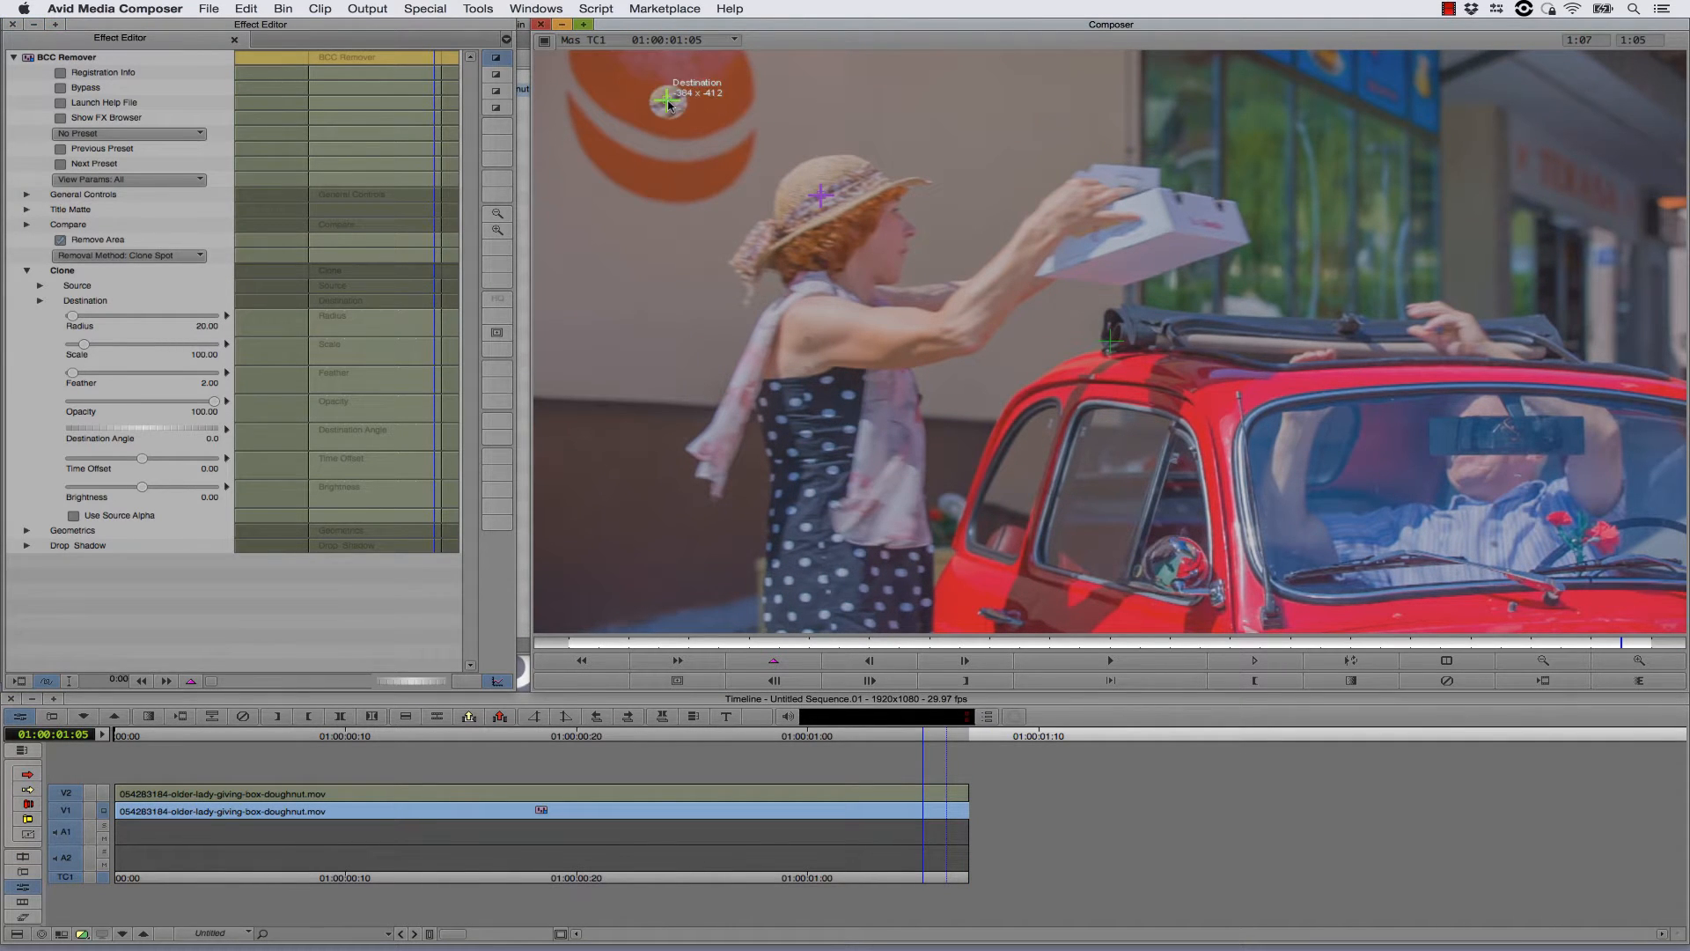
drag(820, 195, 975, 98)
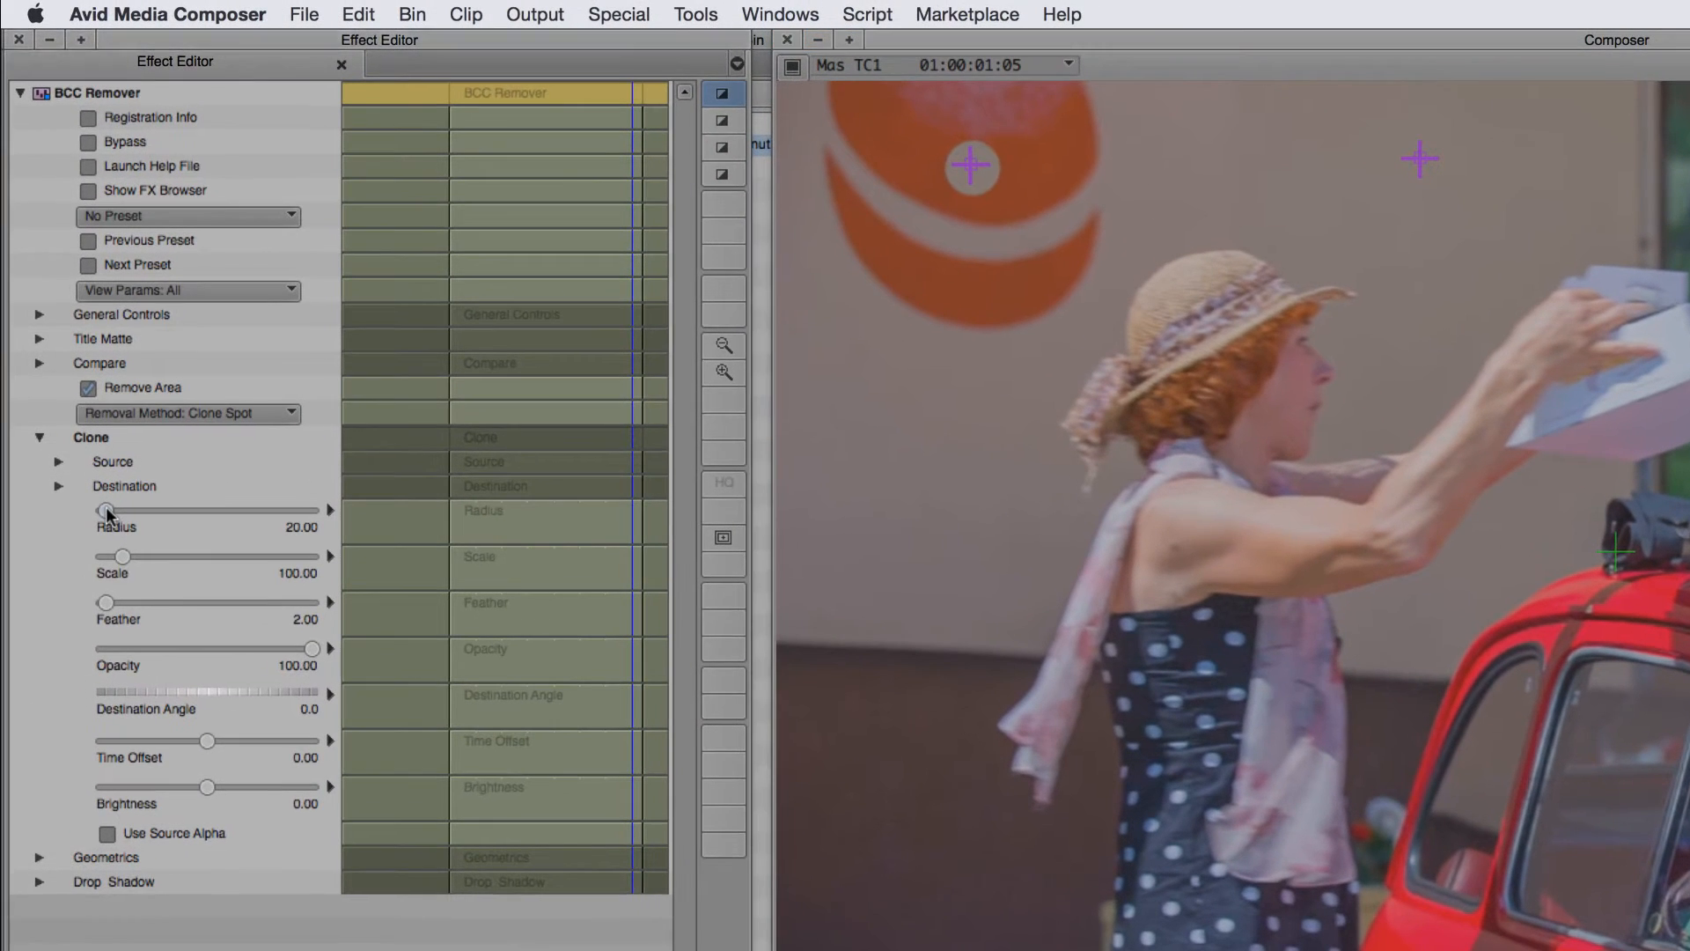
Set the clone Radius to 143.75 and Scale to 268.75, and raise Feather above 45 to cover the logo
drag(73, 315, 75, 315)
drag(108, 510, 135, 511)
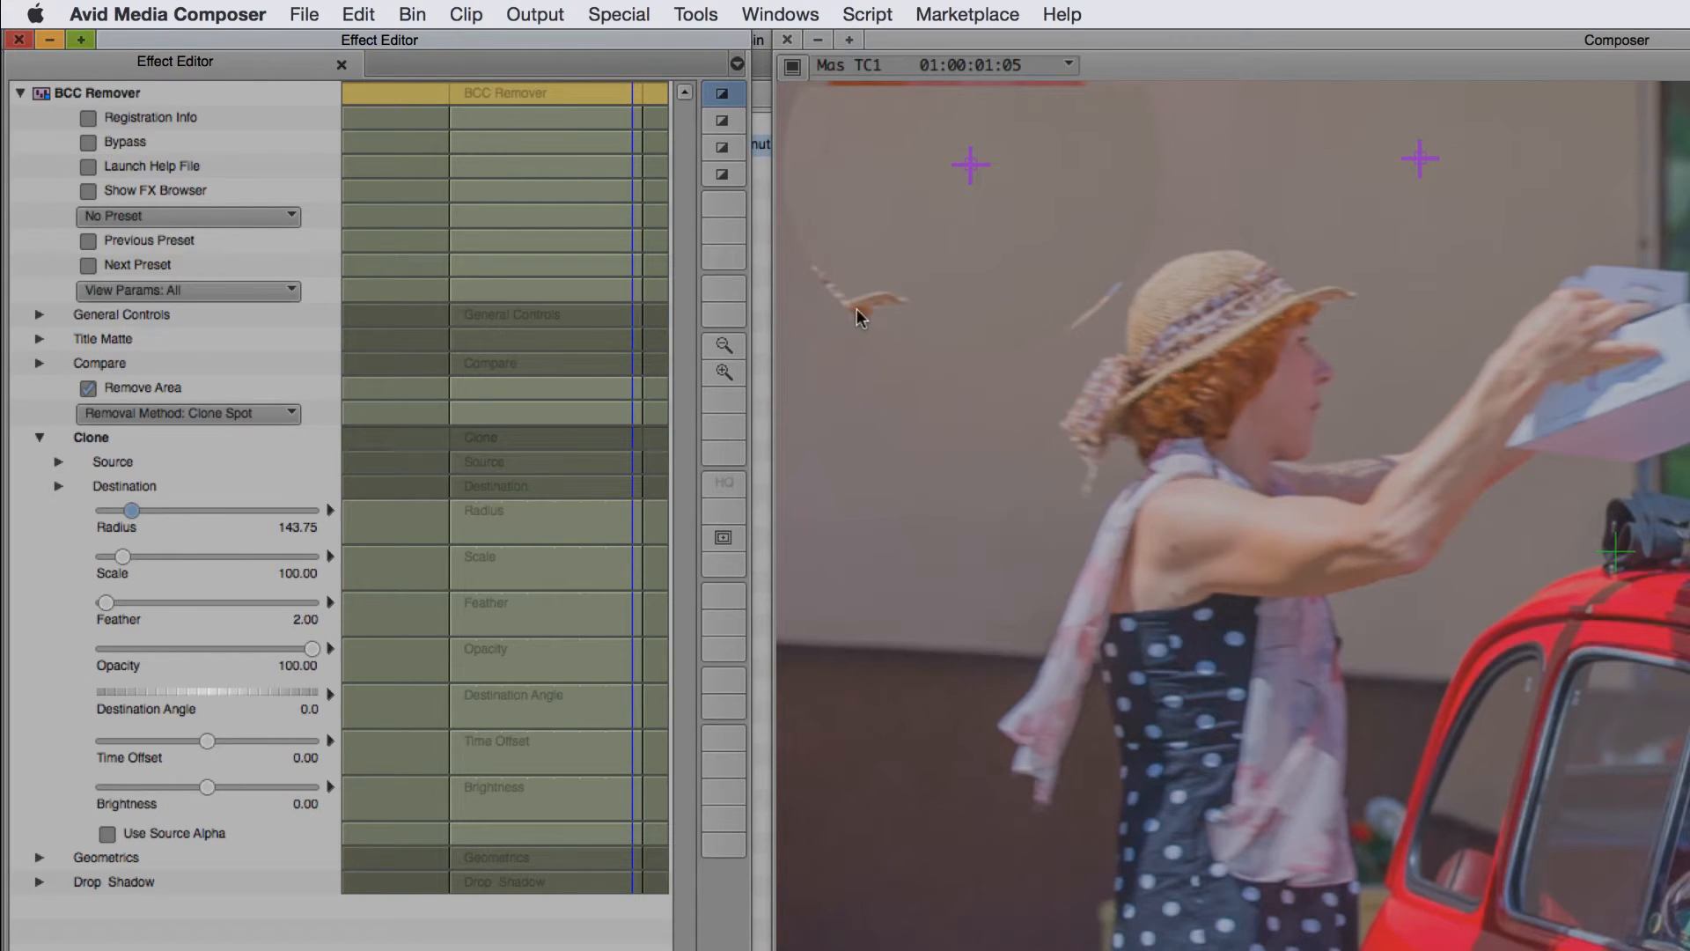
drag(106, 606, 195, 615)
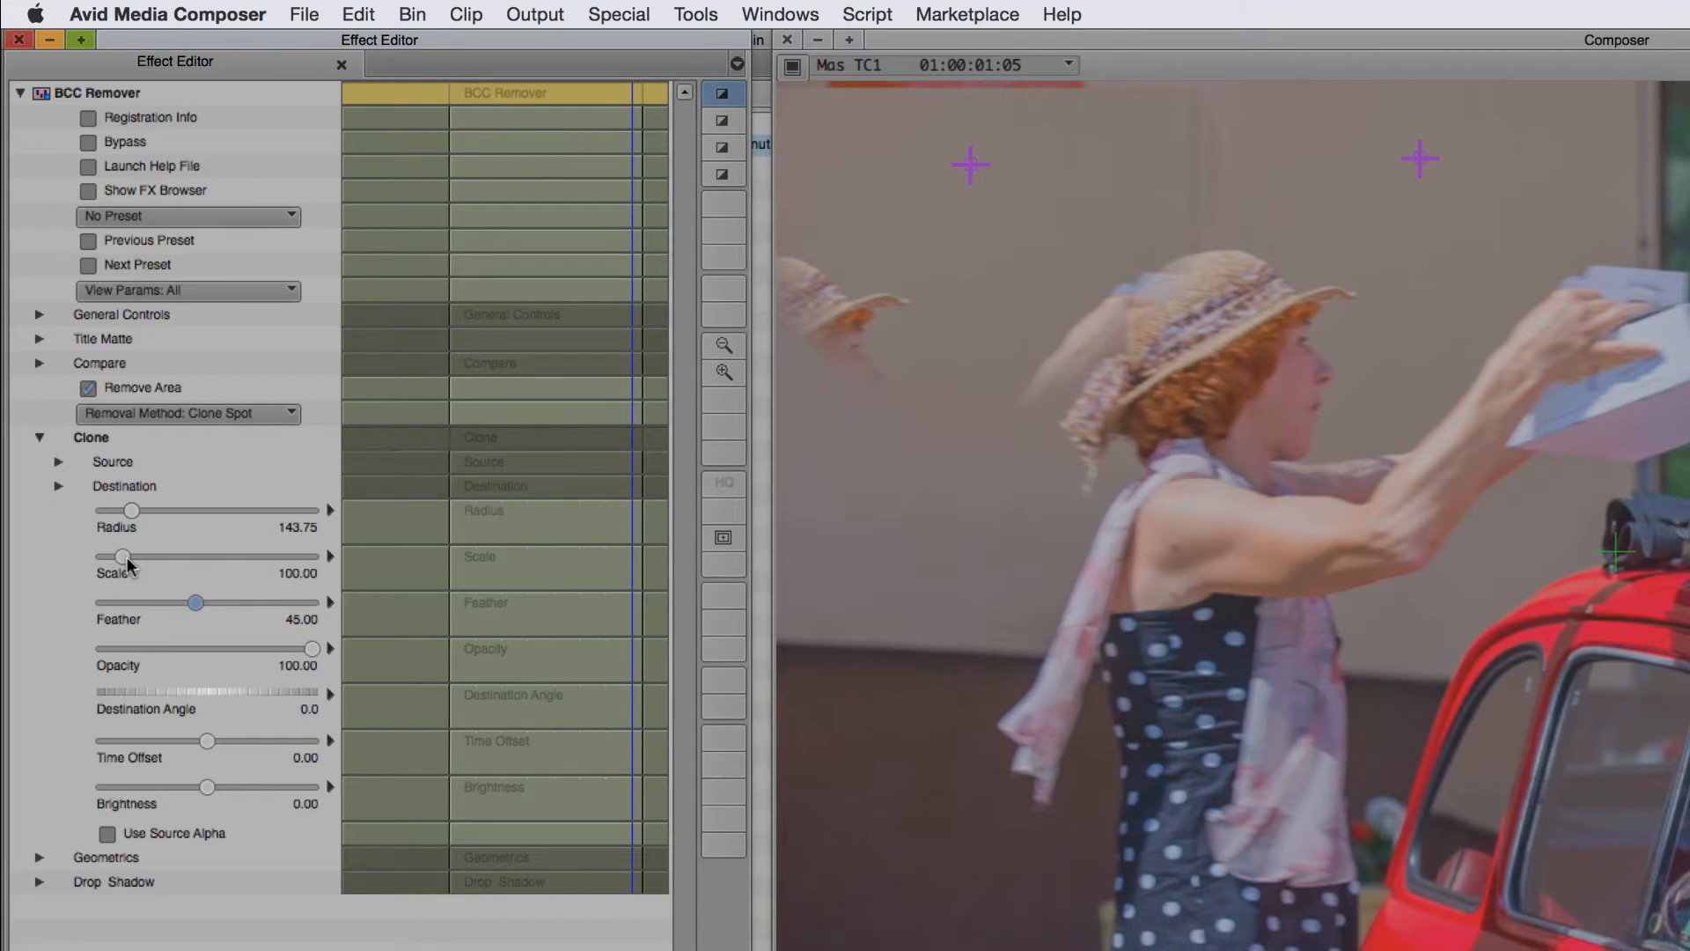
drag(128, 556, 160, 559)
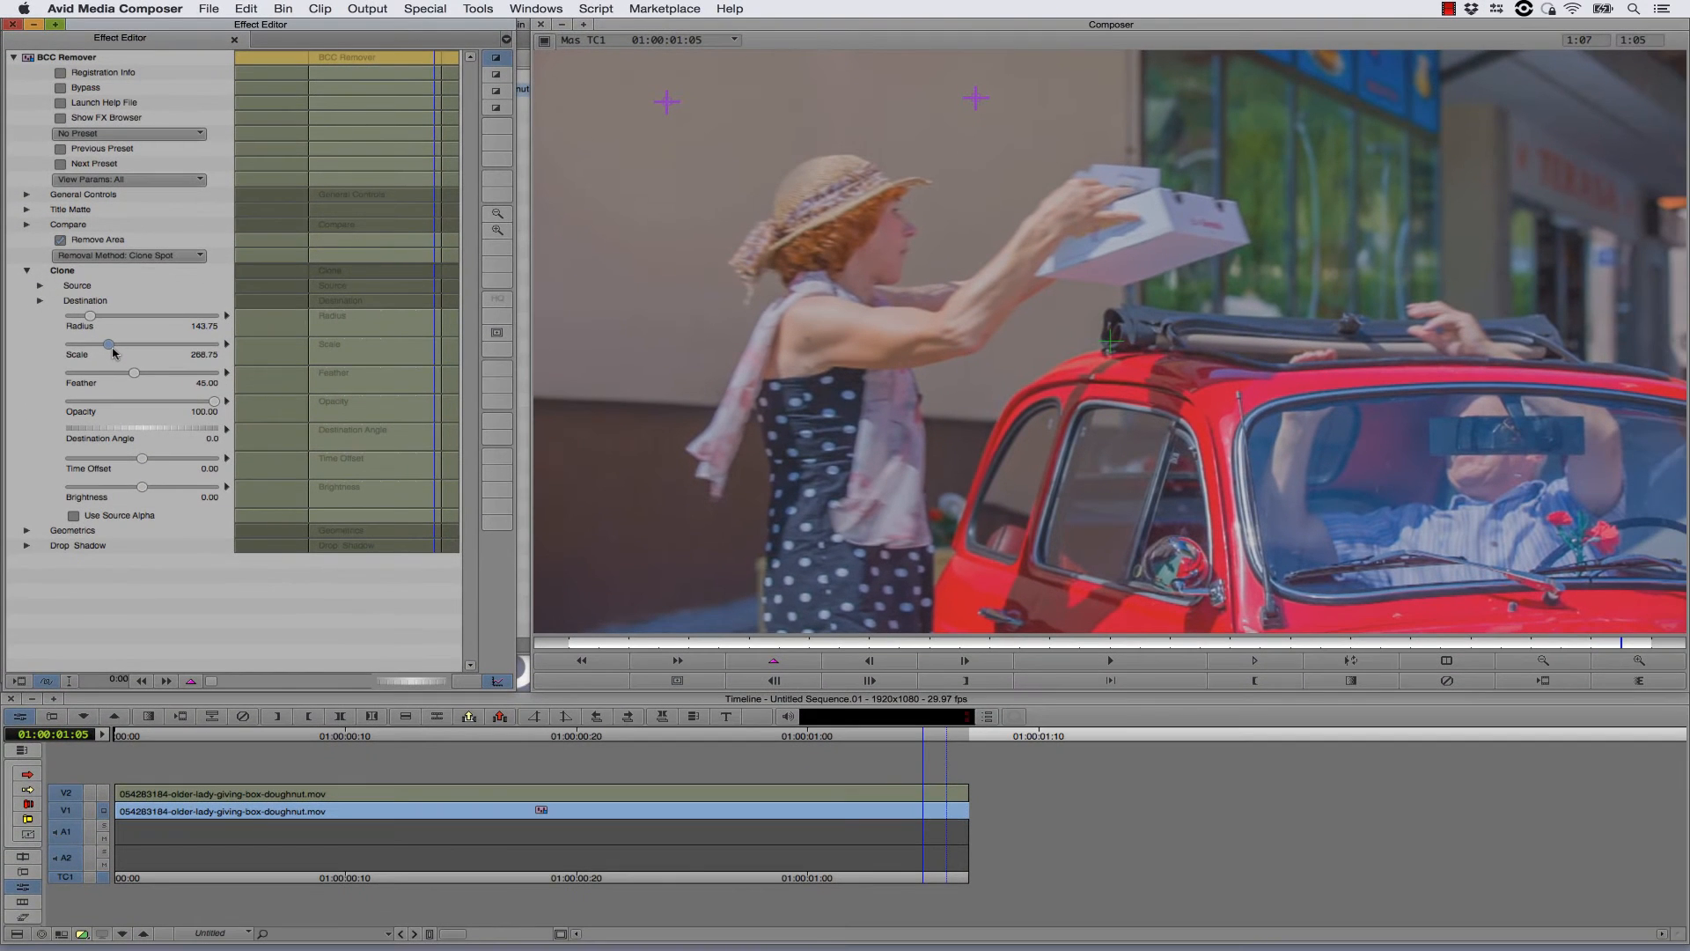
drag(134, 373, 148, 375)
Return to the start of the sequence and apply the BCC Pixel Chooser effect to the clip on track V2
drag(924, 732, 581, 681)
key(Home)
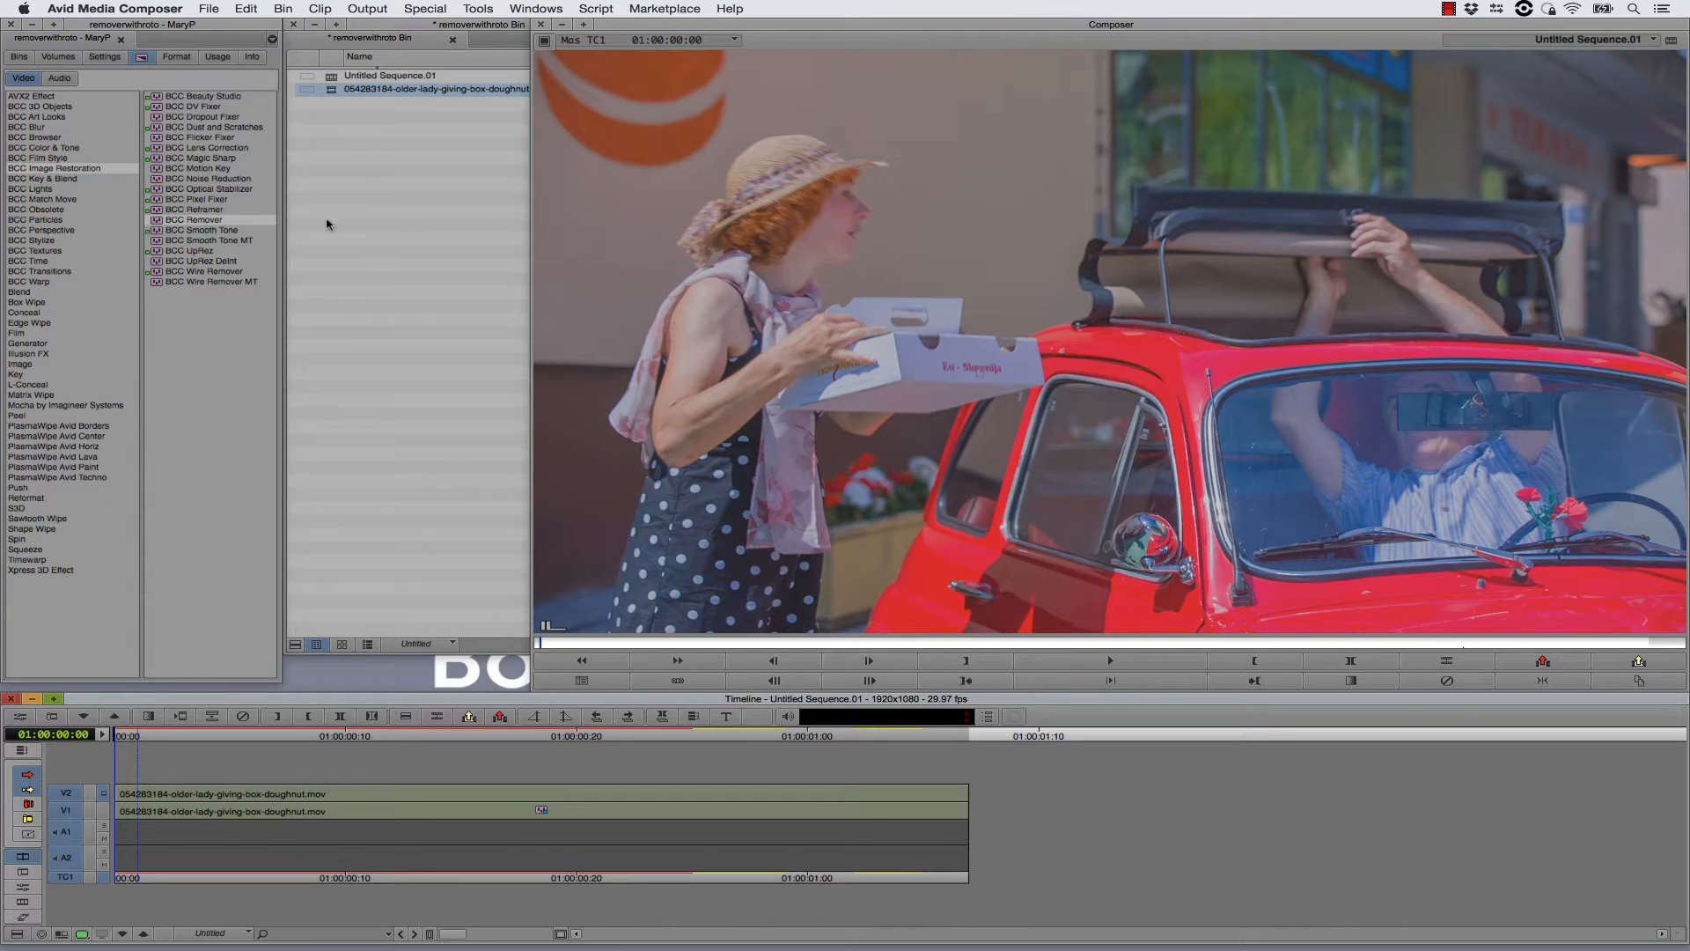
click(52, 179)
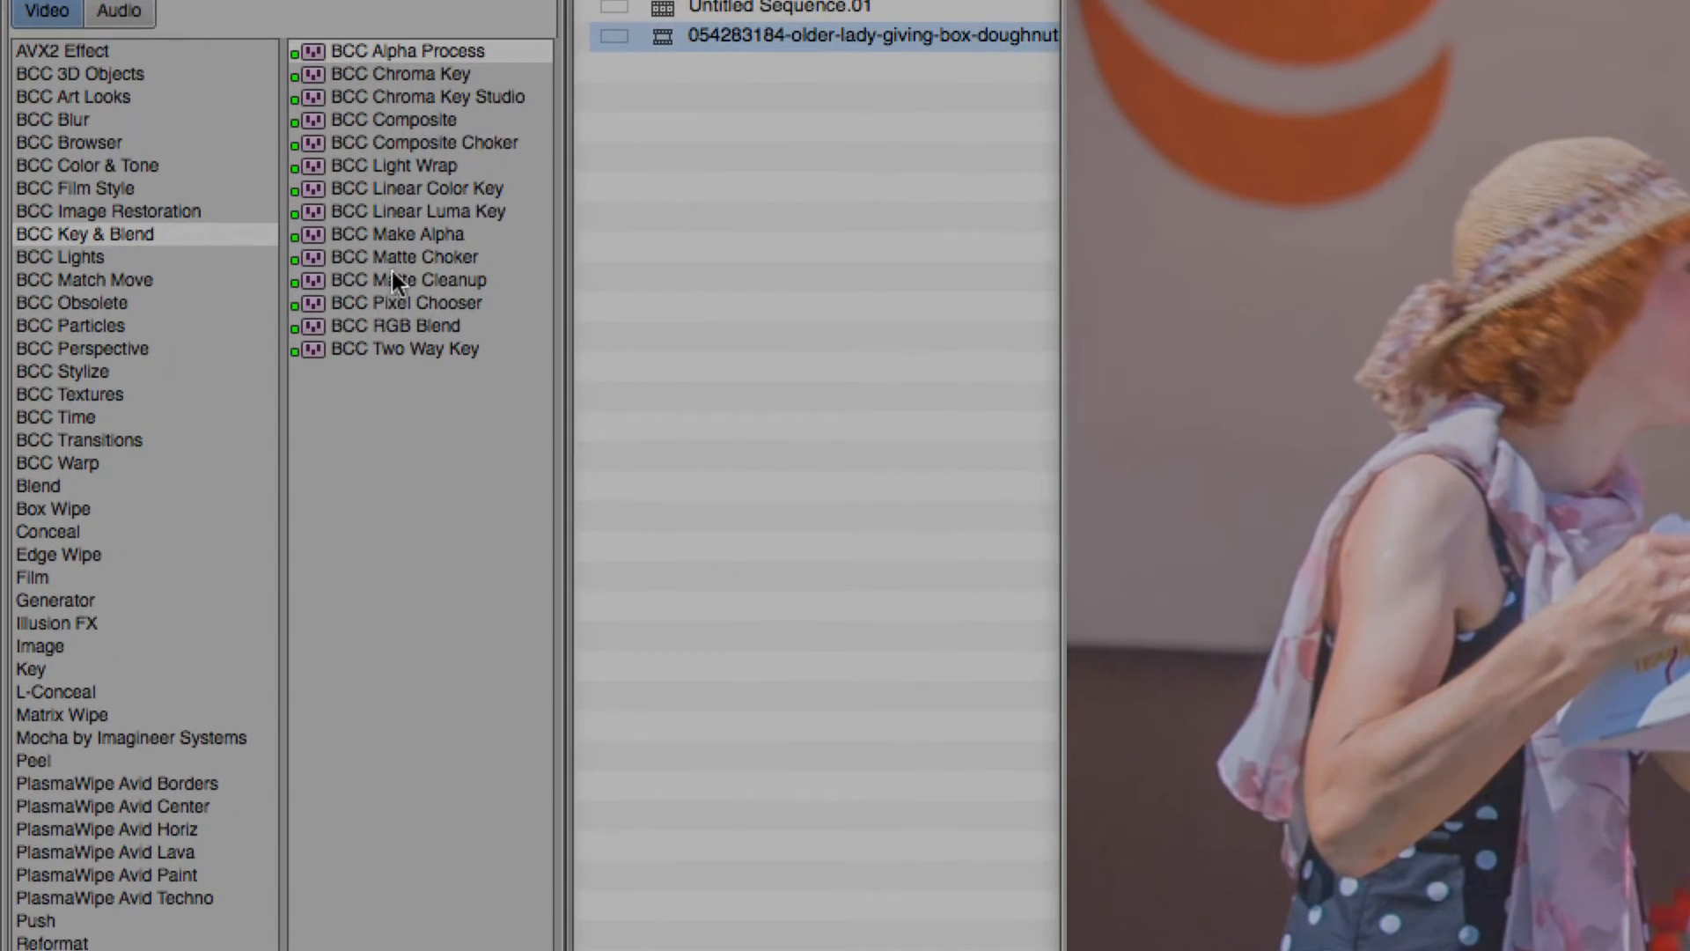
click(184, 209)
drag(314, 304, 377, 797)
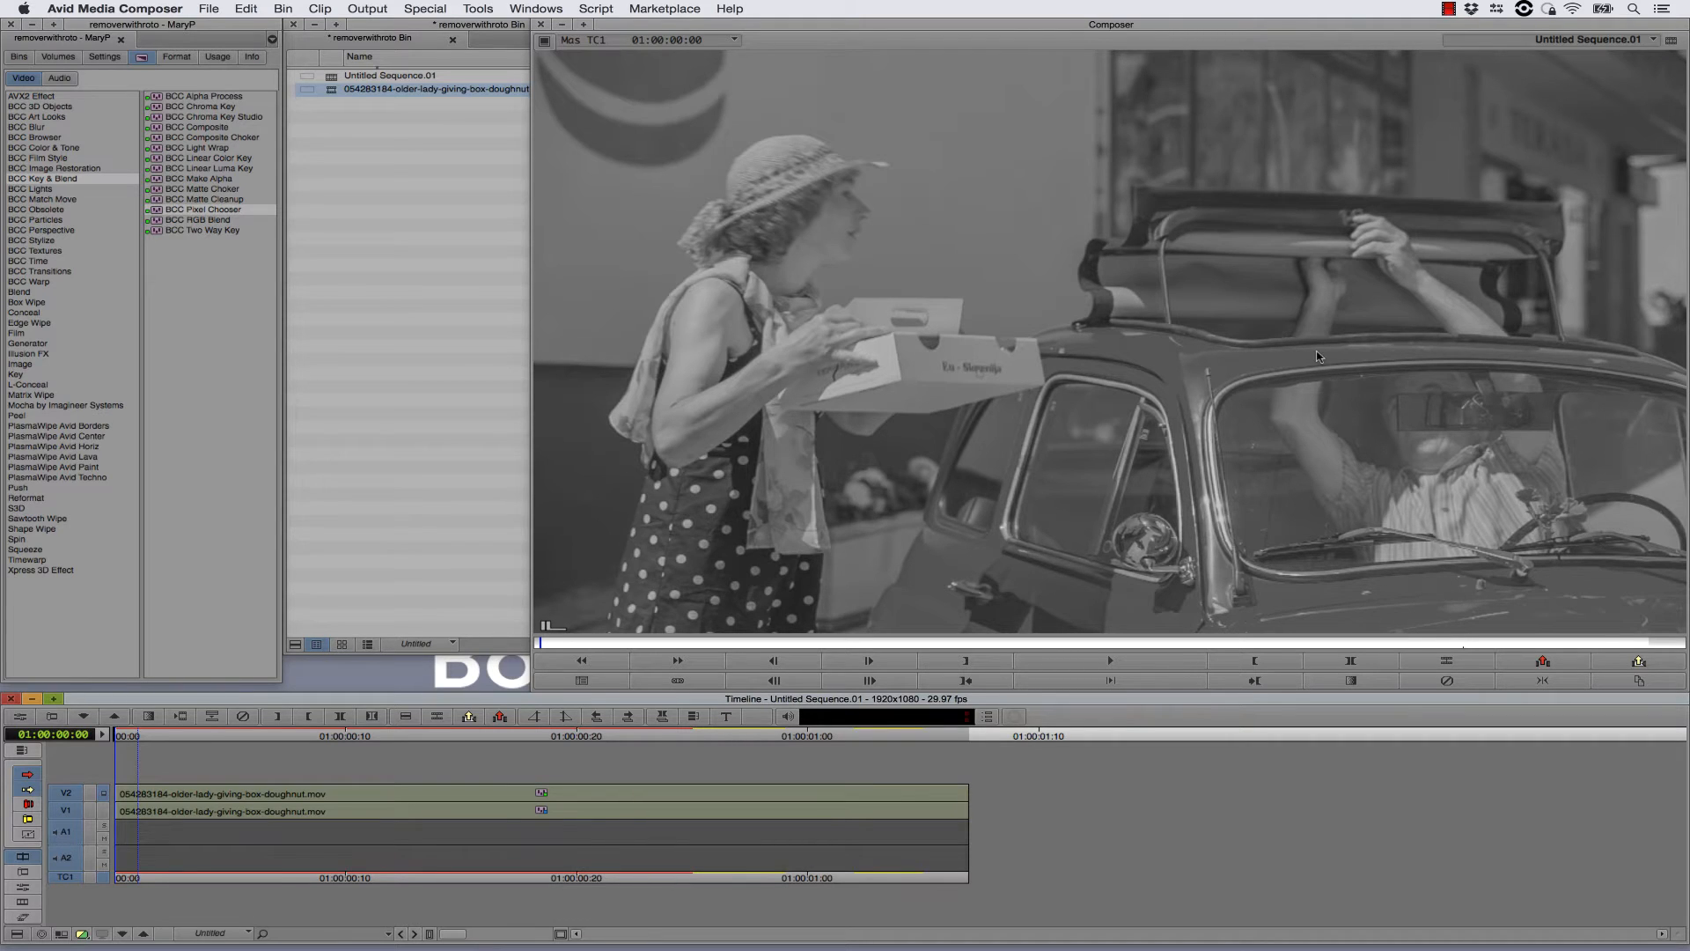
Open the Pixel Chooser settings, decline tracking at proxy resolution, set the timeline video quality to full resolution and launch Mocha
click(19, 716)
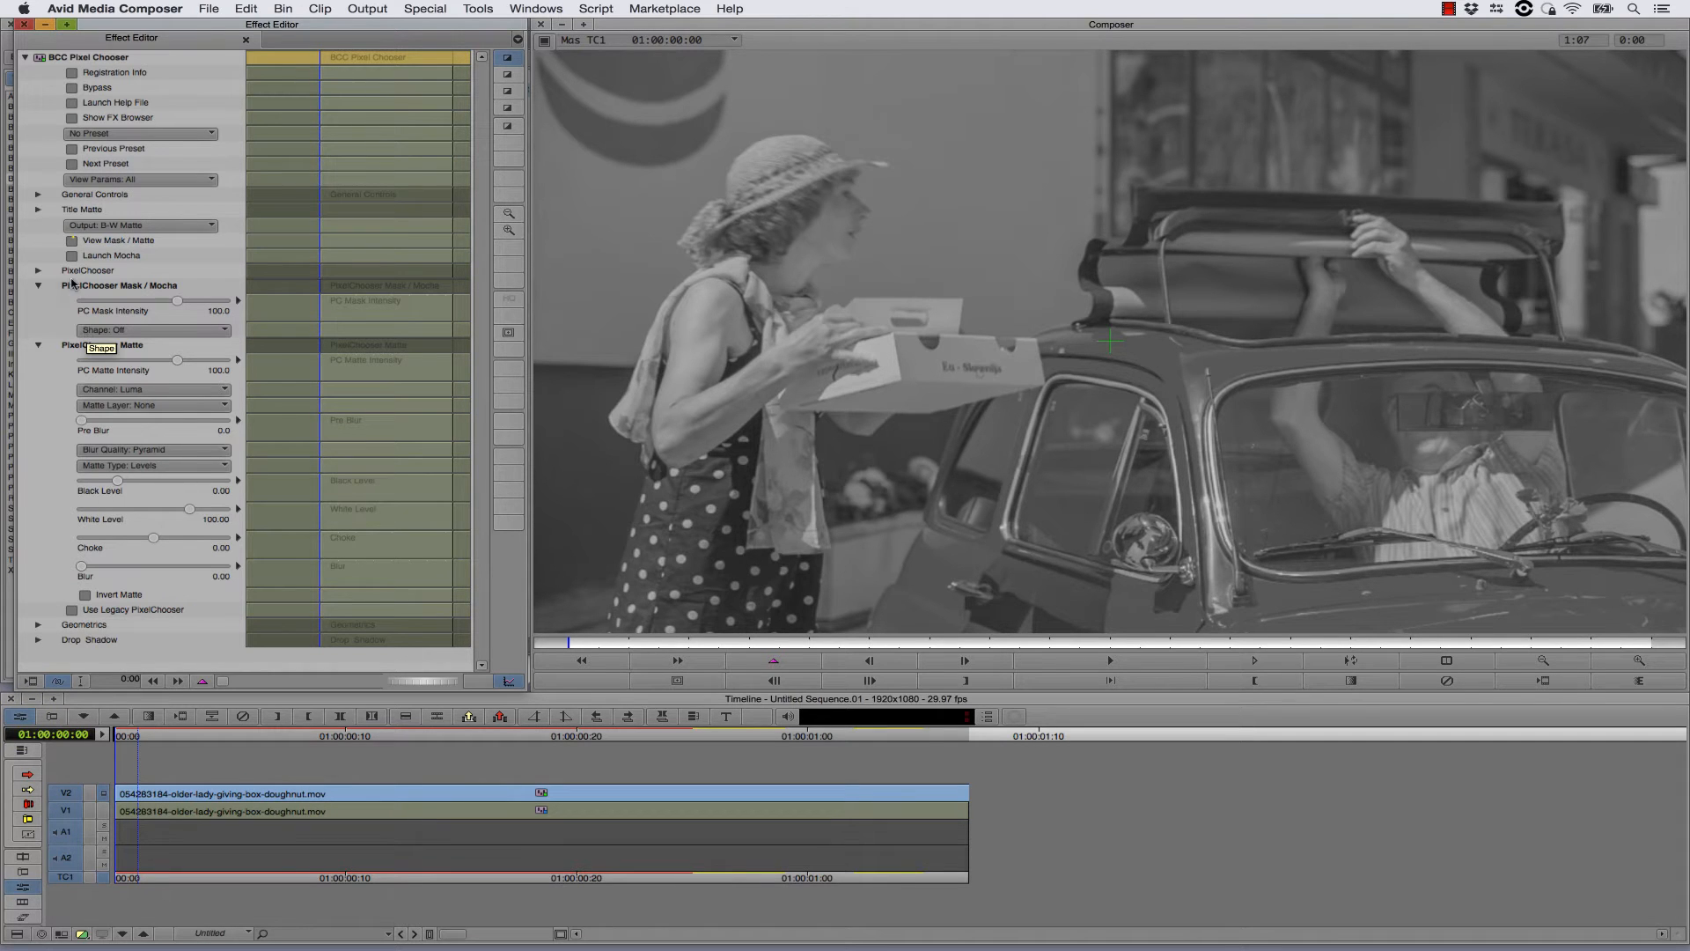
click(74, 257)
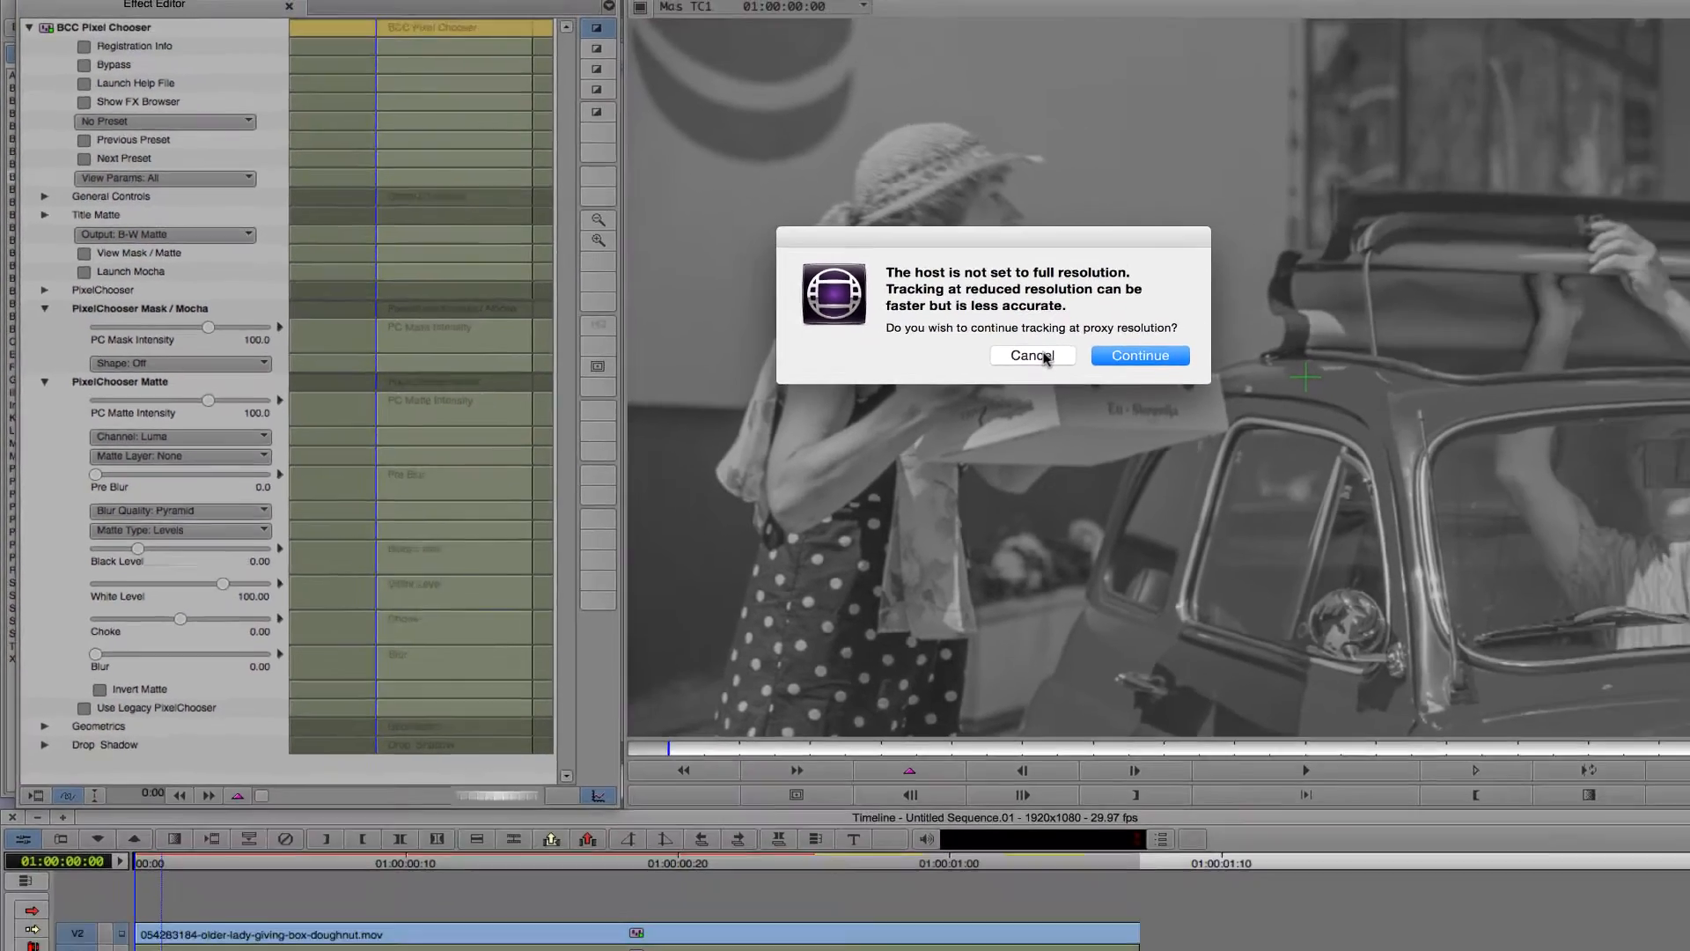
click(1361, 424)
click(82, 934)
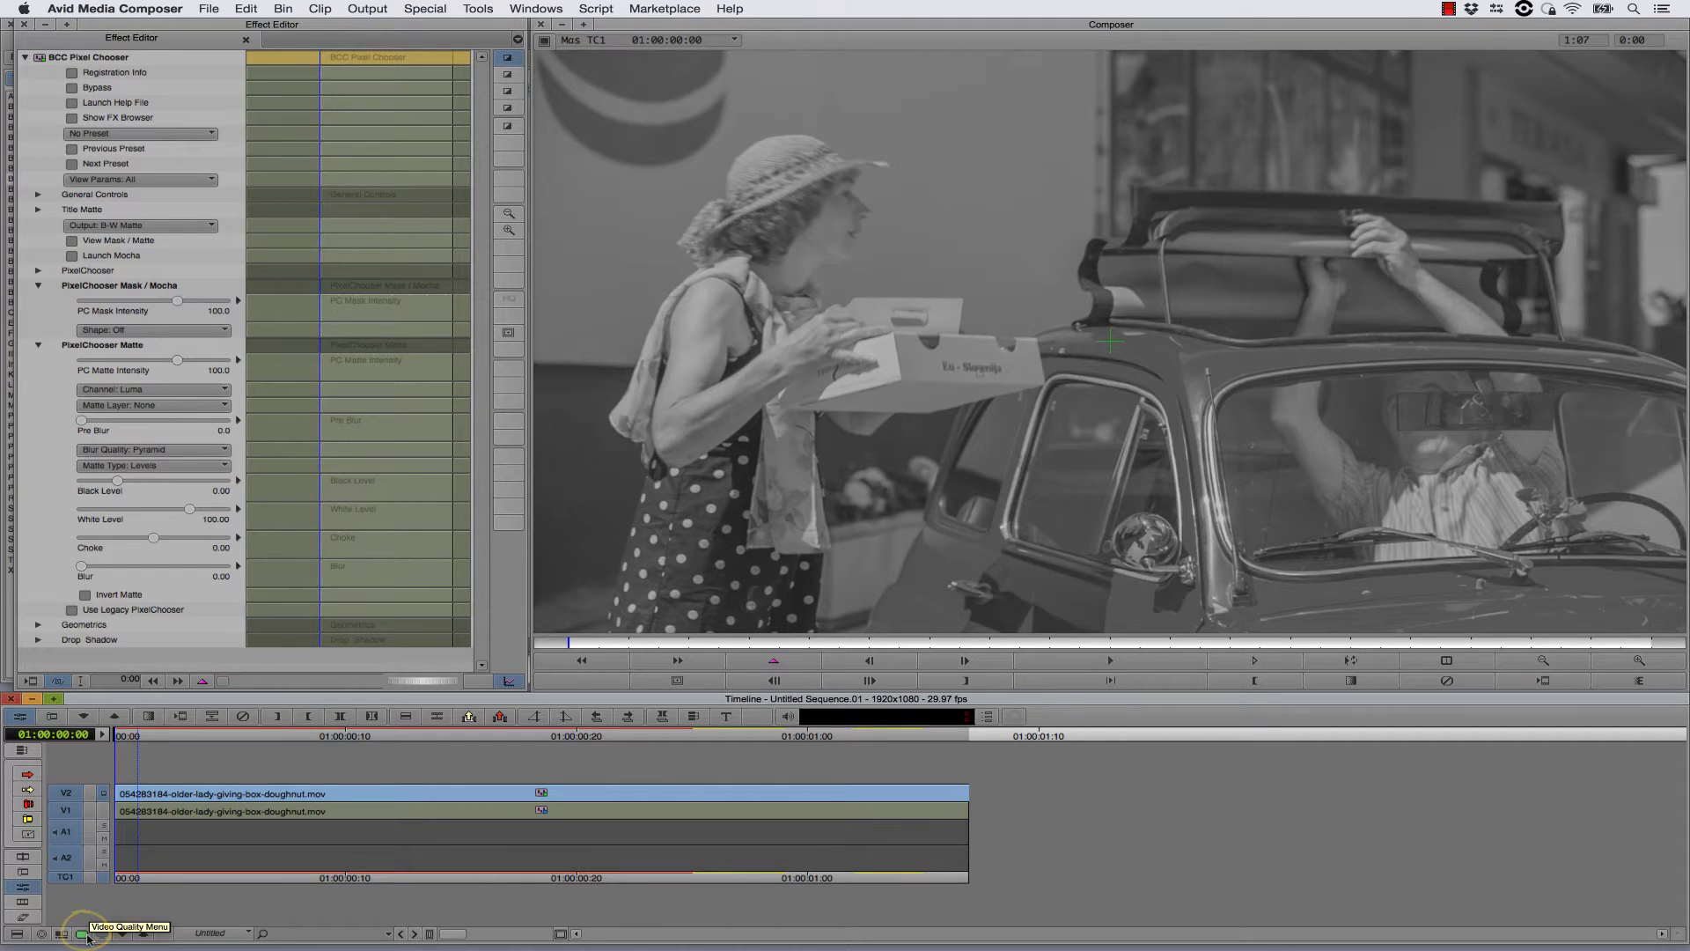
click(72, 255)
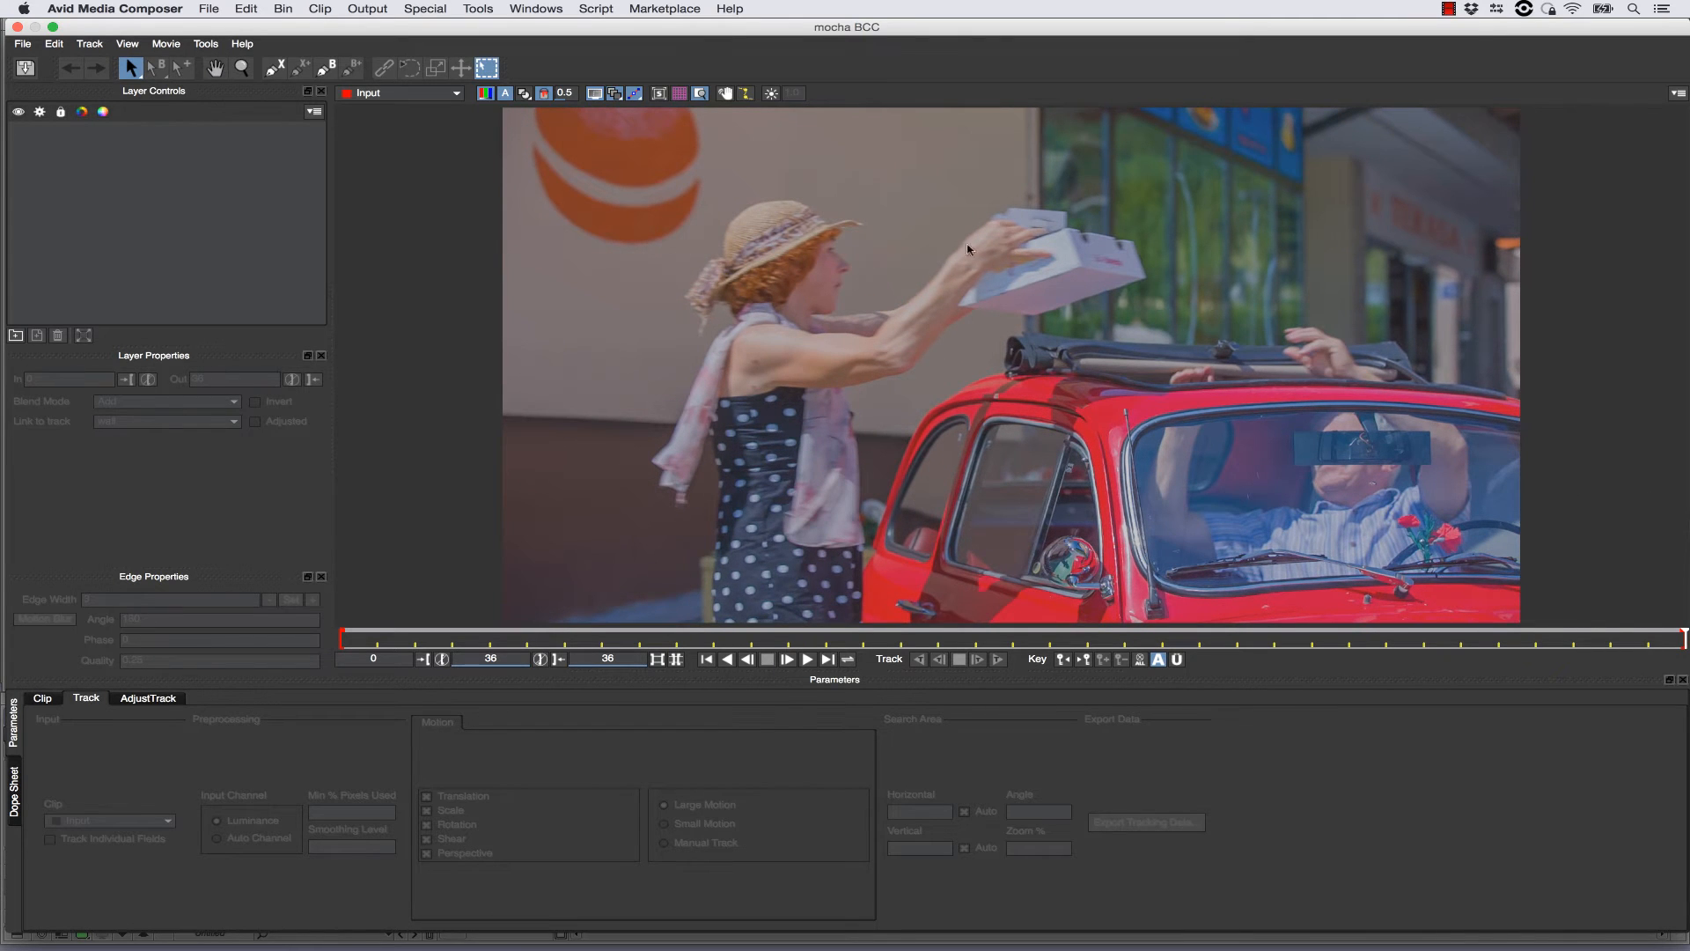
On frame 36, draw a closed X-spline around the crown of the woman's straw hat, from the front brim over to the back
click(241, 68)
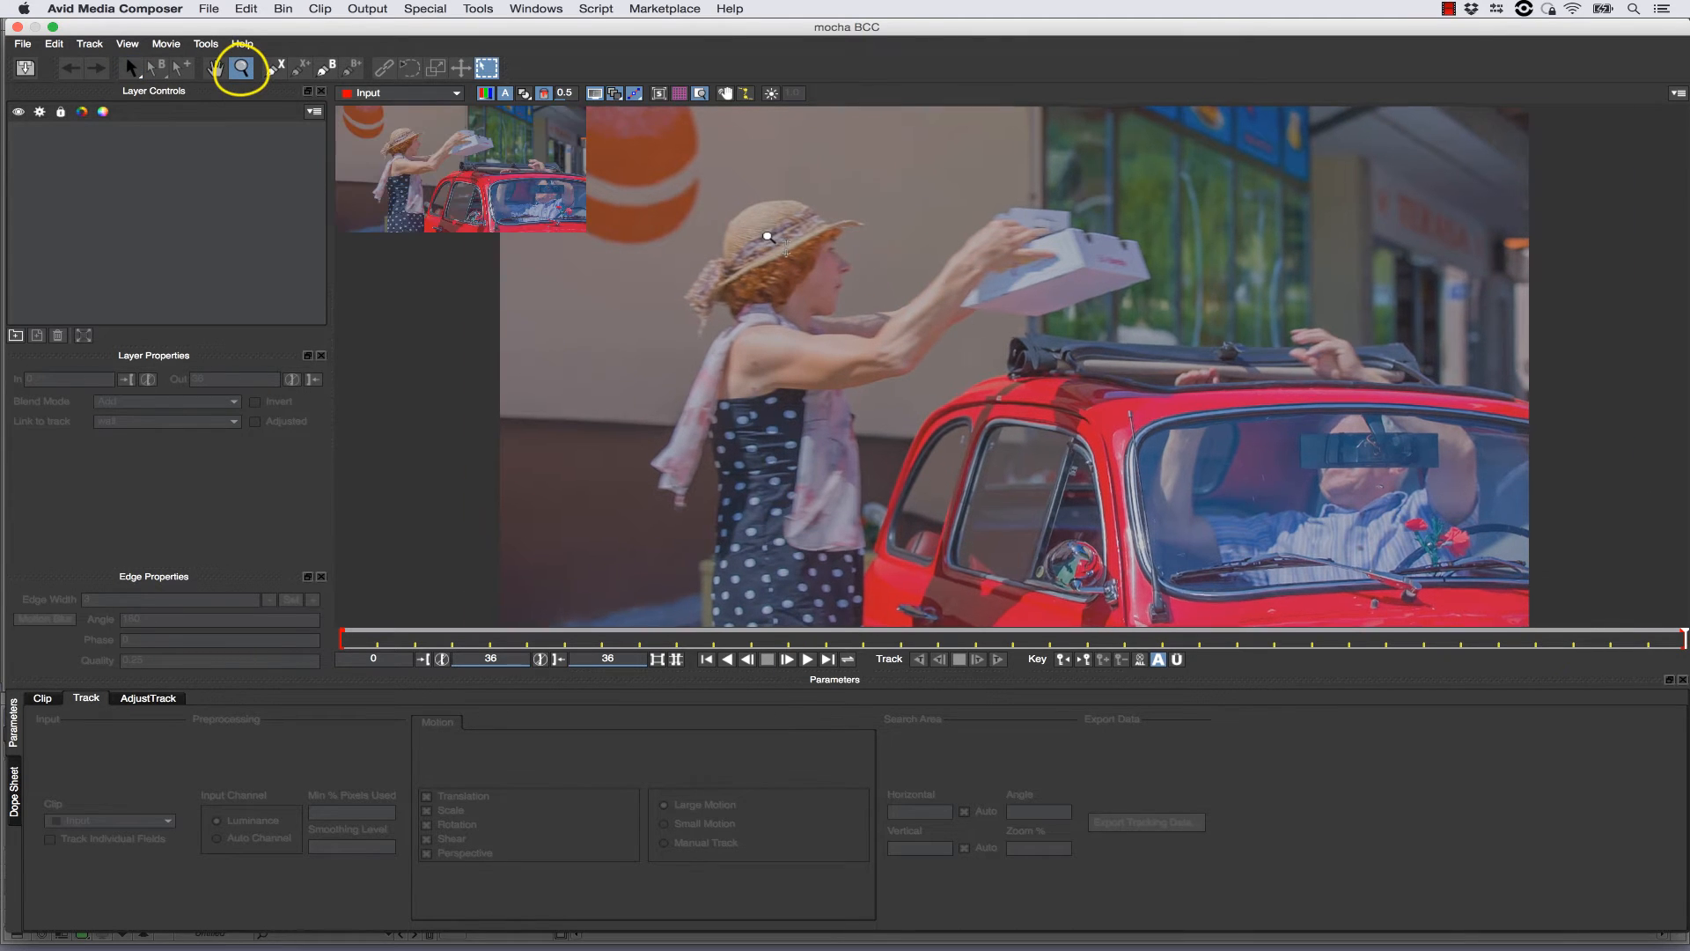
drag(767, 237, 920, 236)
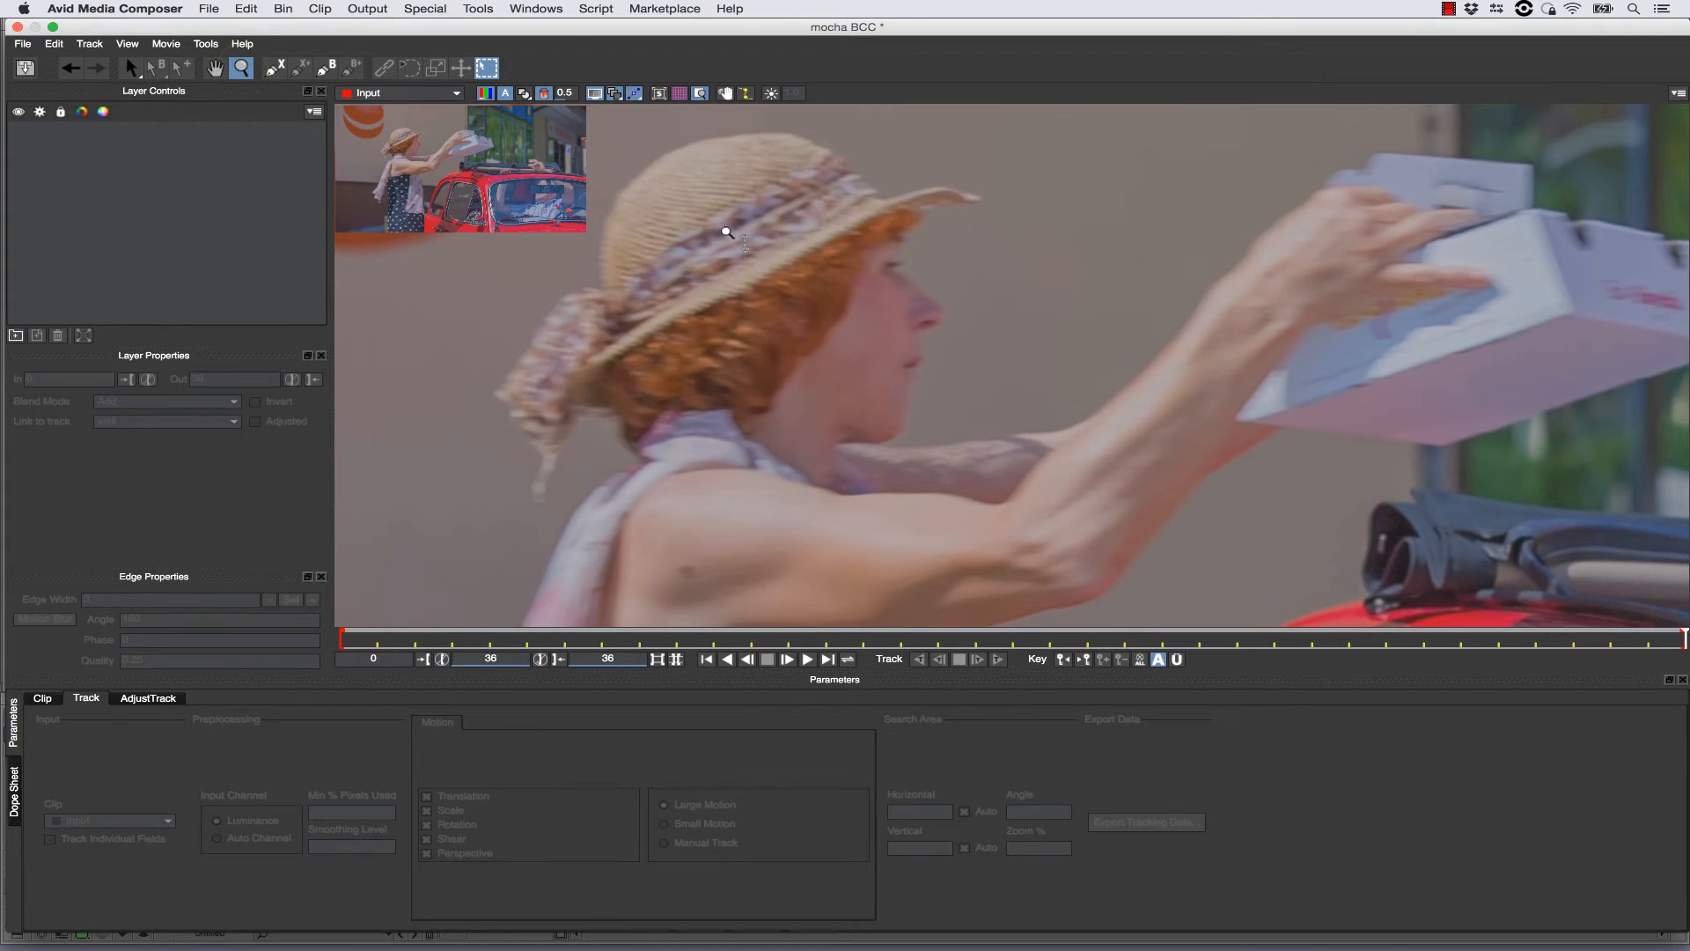
key(x)
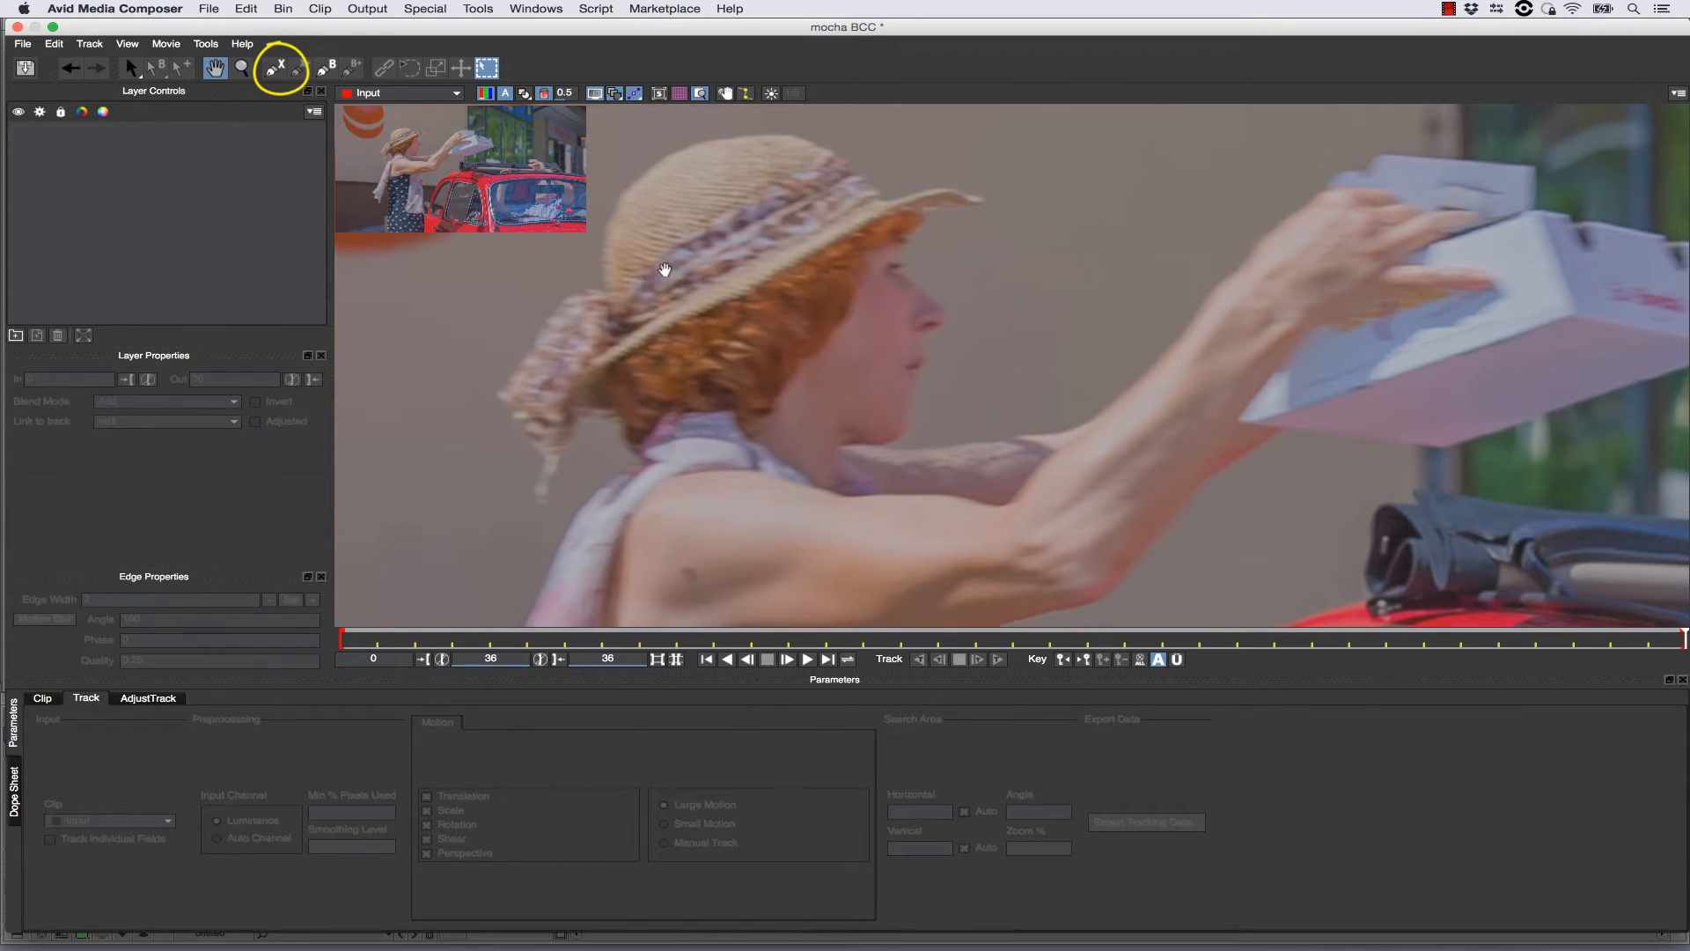
drag(665, 269, 789, 371)
key(z)
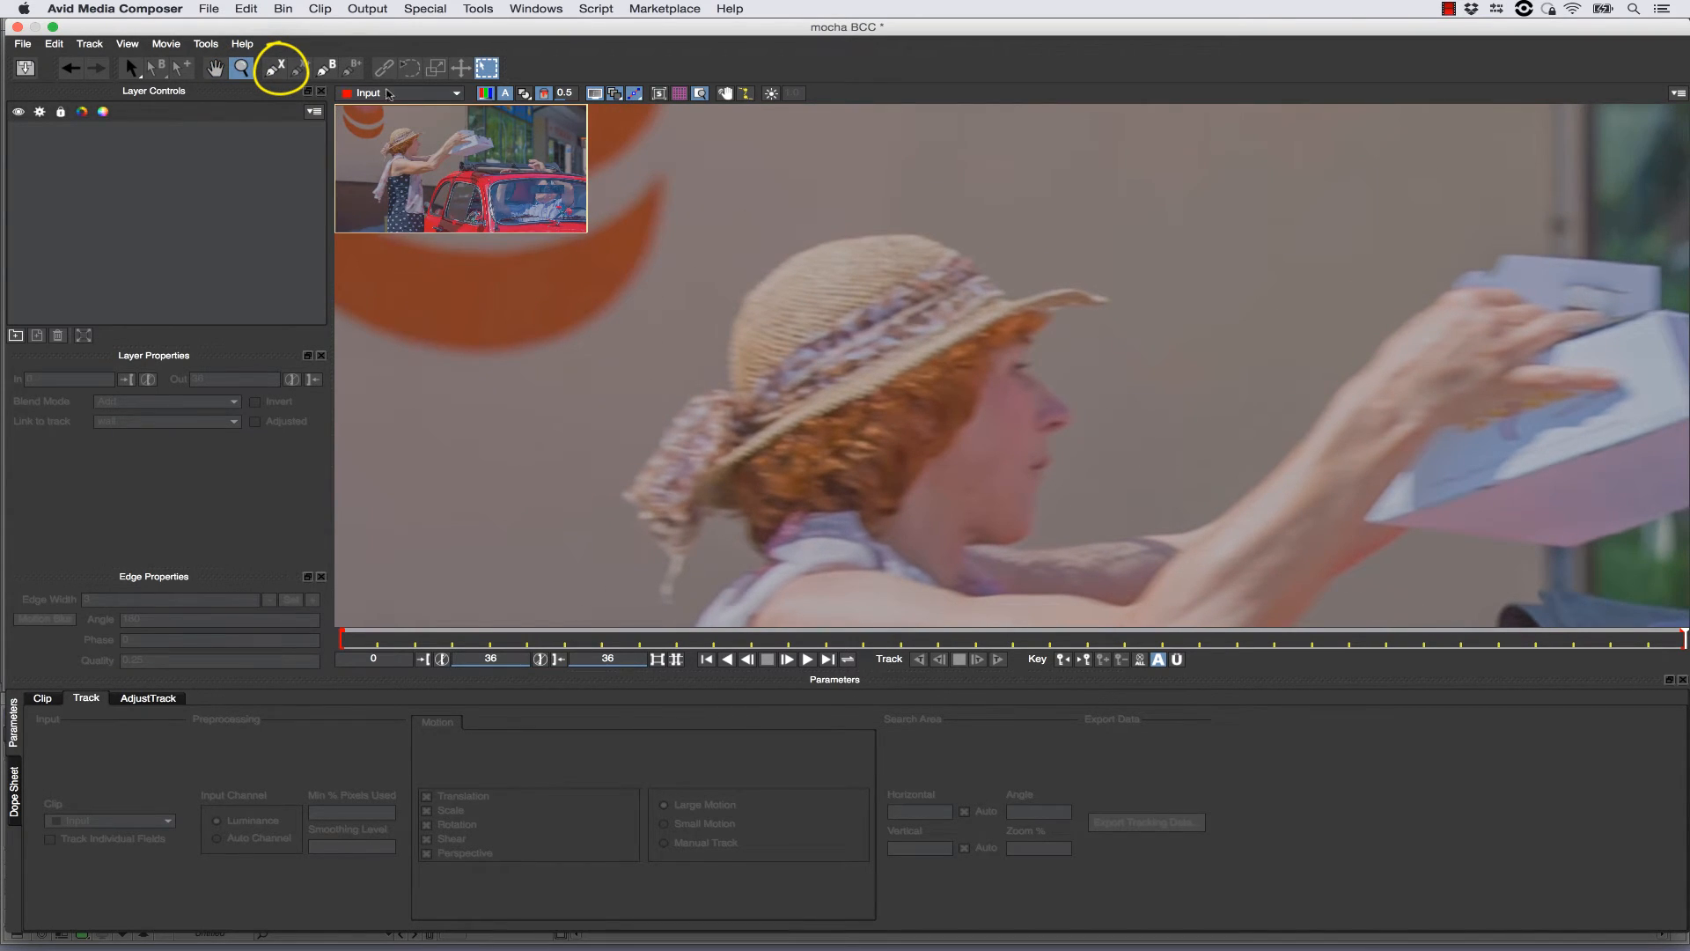
click(278, 71)
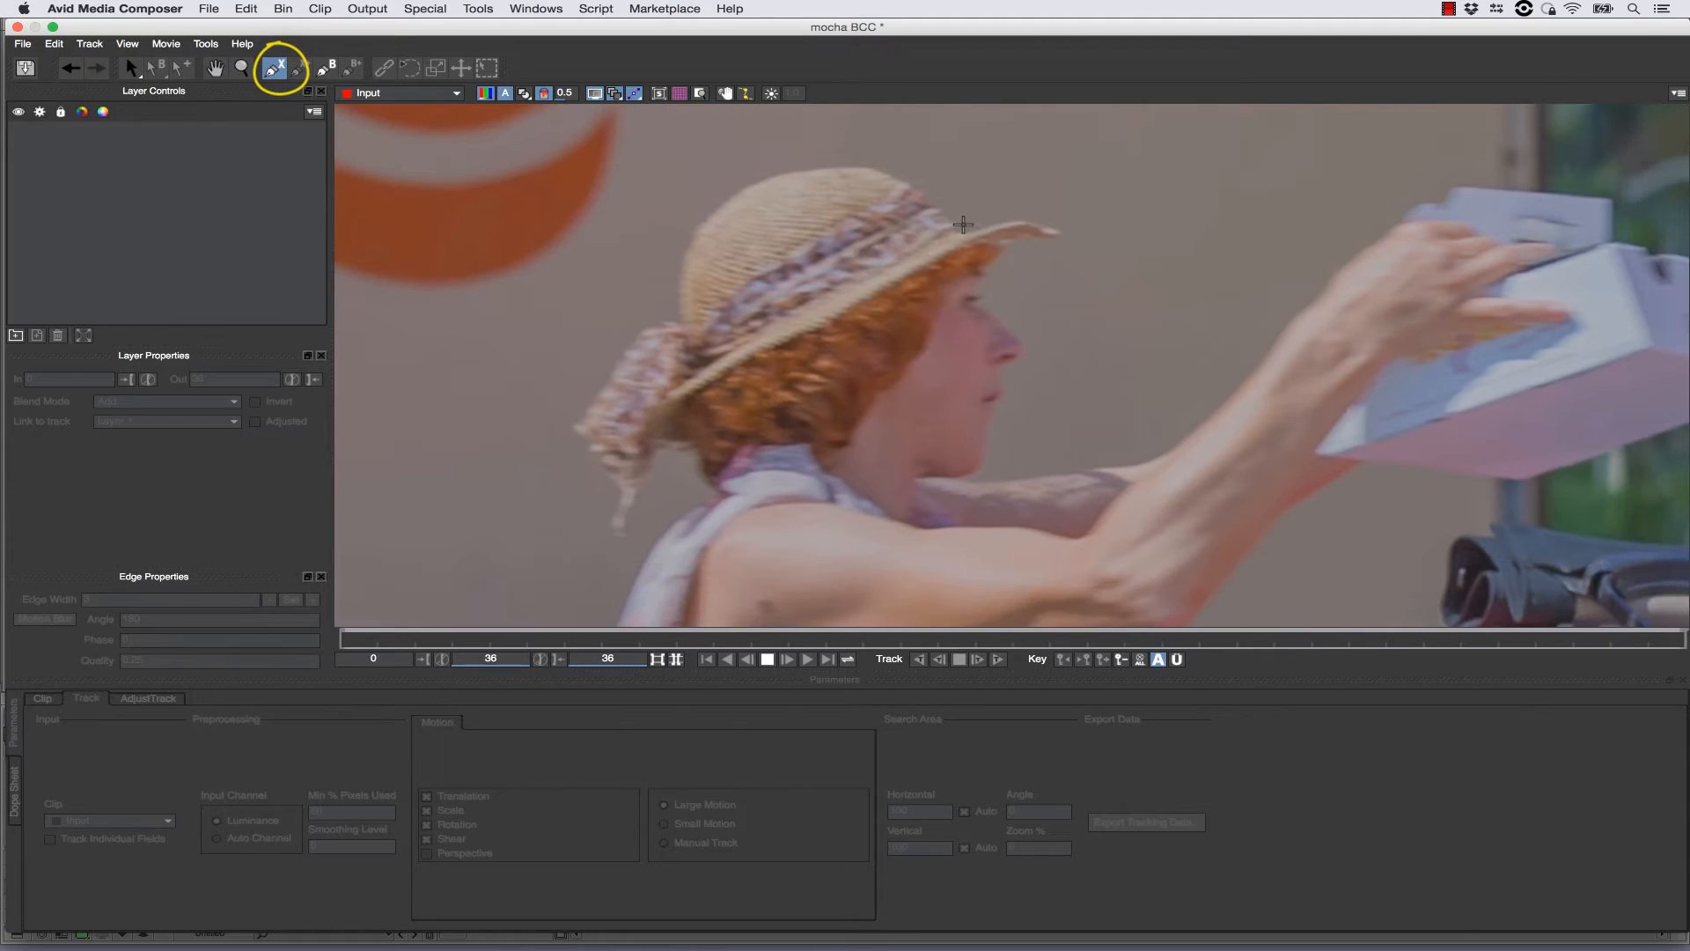
click(965, 236)
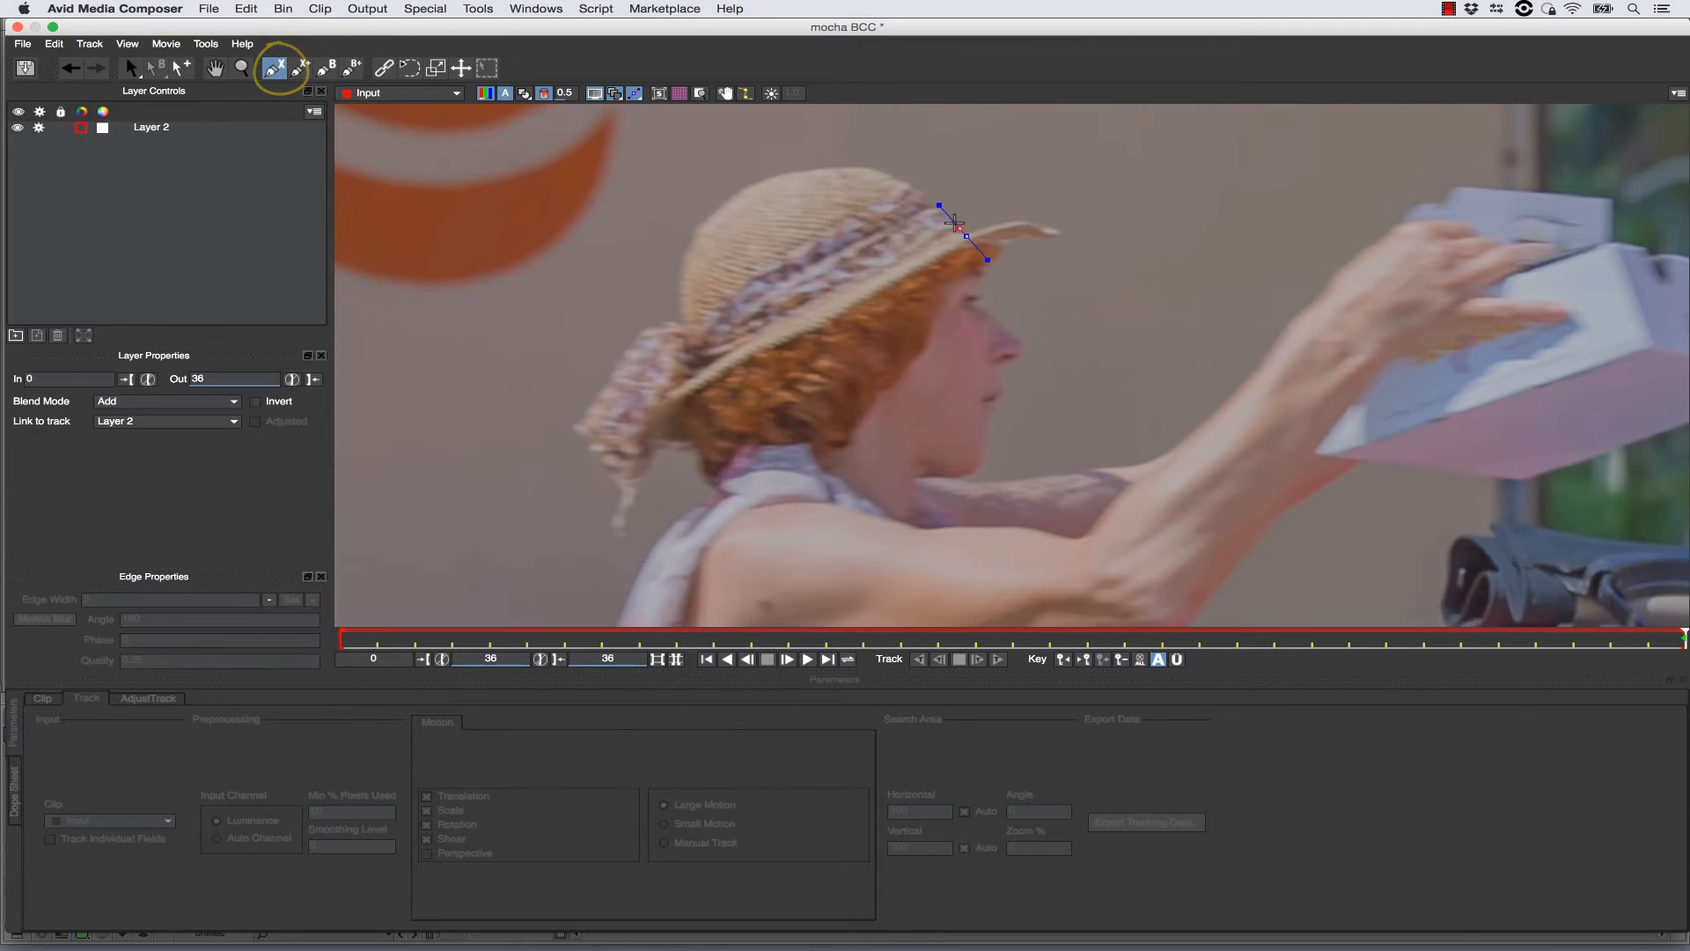
click(925, 199)
click(899, 179)
click(879, 171)
click(859, 167)
click(825, 167)
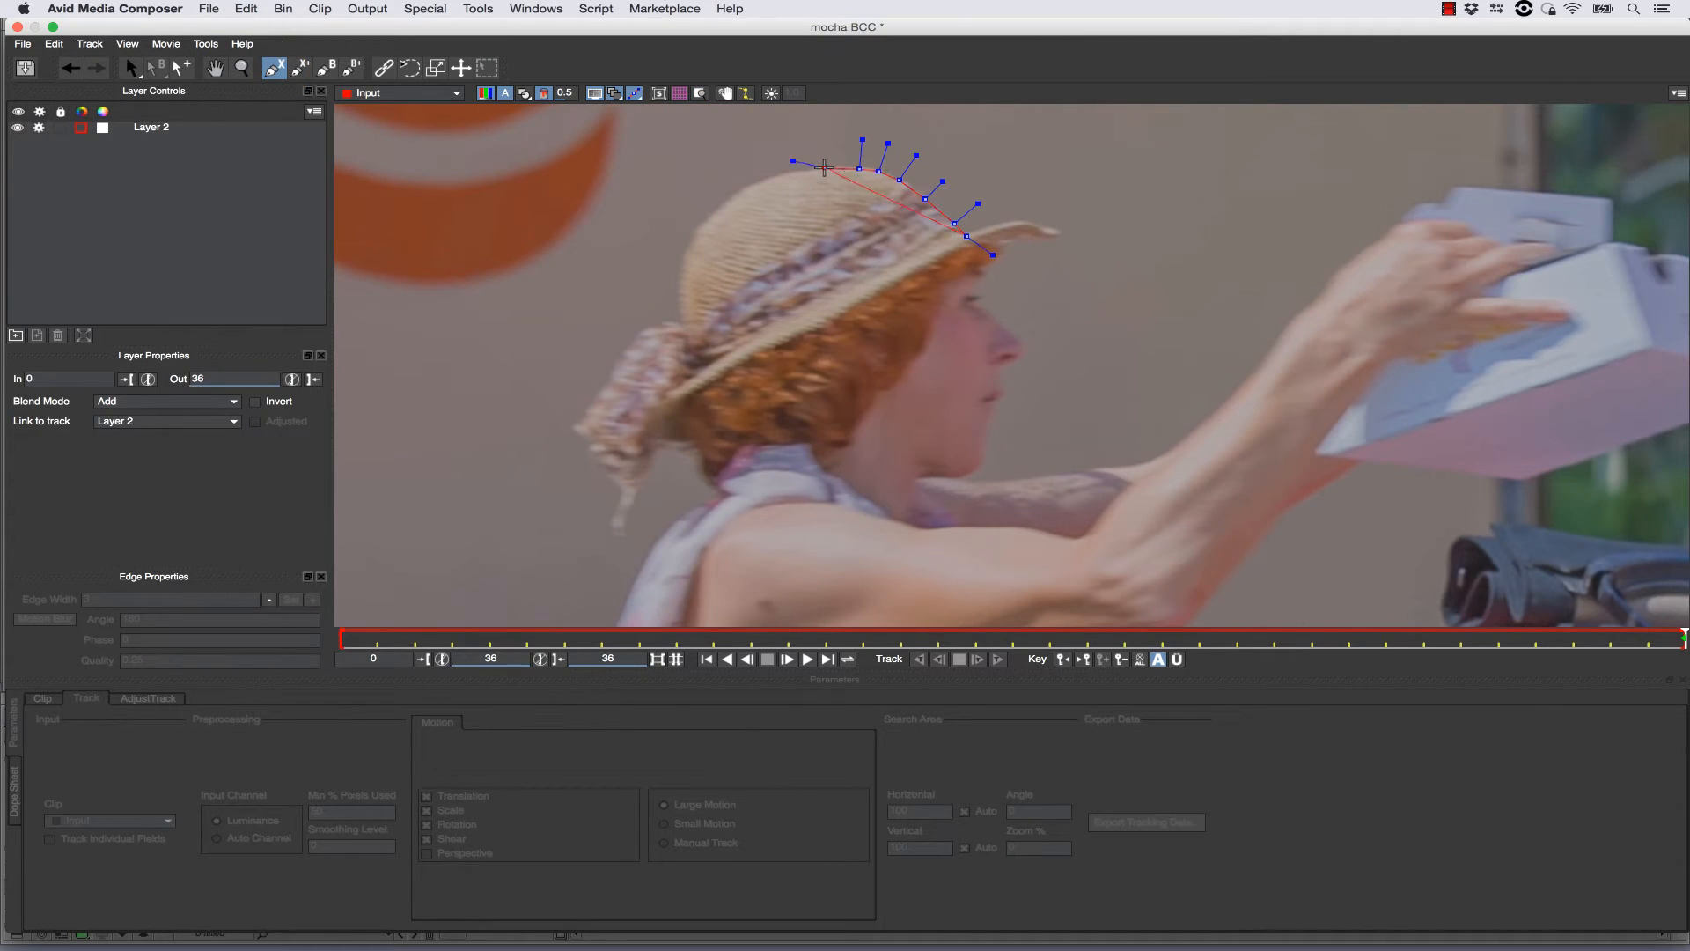
click(787, 174)
click(760, 181)
click(732, 196)
click(715, 215)
click(700, 229)
click(700, 235)
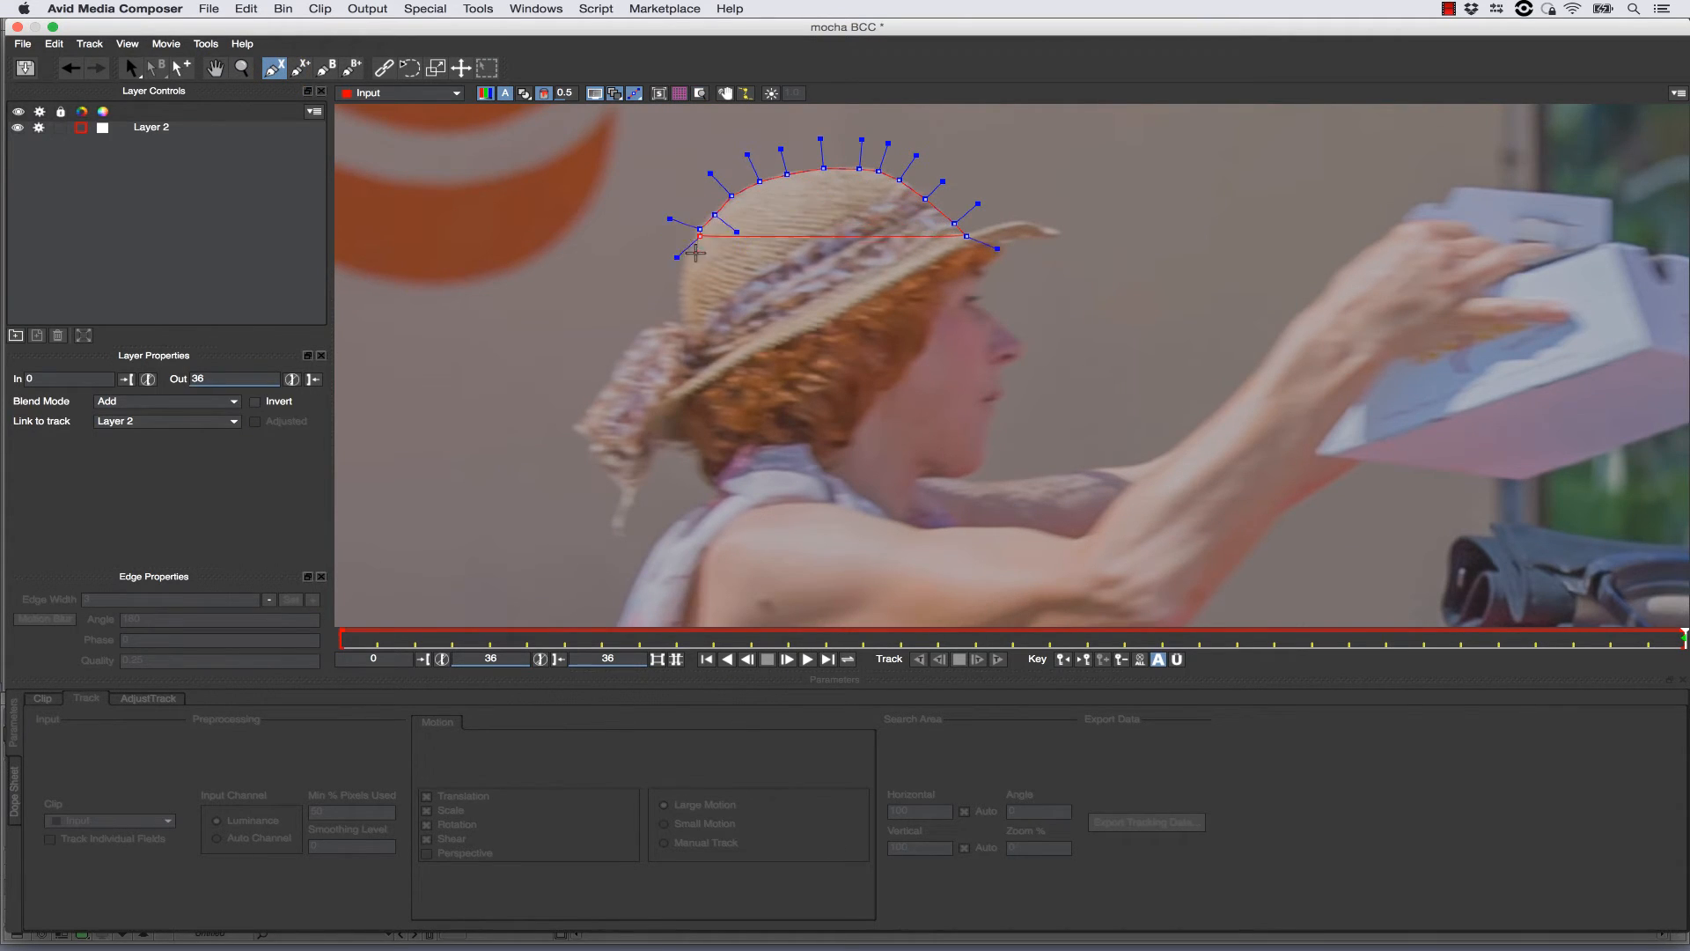
click(689, 254)
click(683, 280)
click(680, 299)
click(683, 317)
click(689, 340)
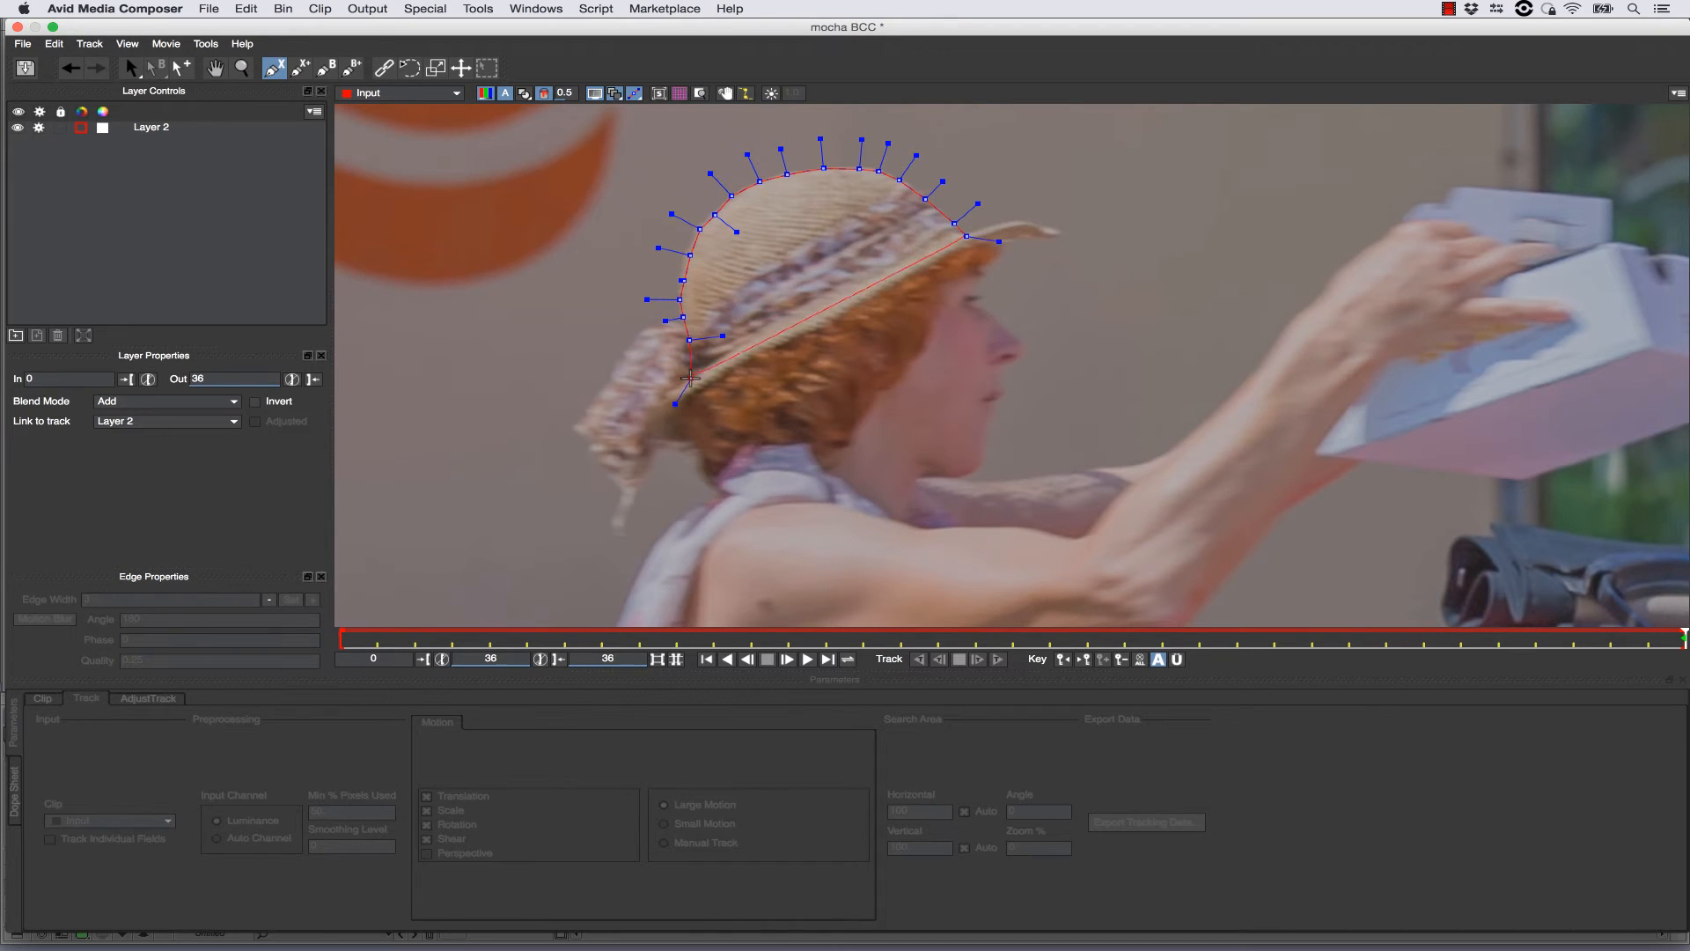
right_click(690, 378)
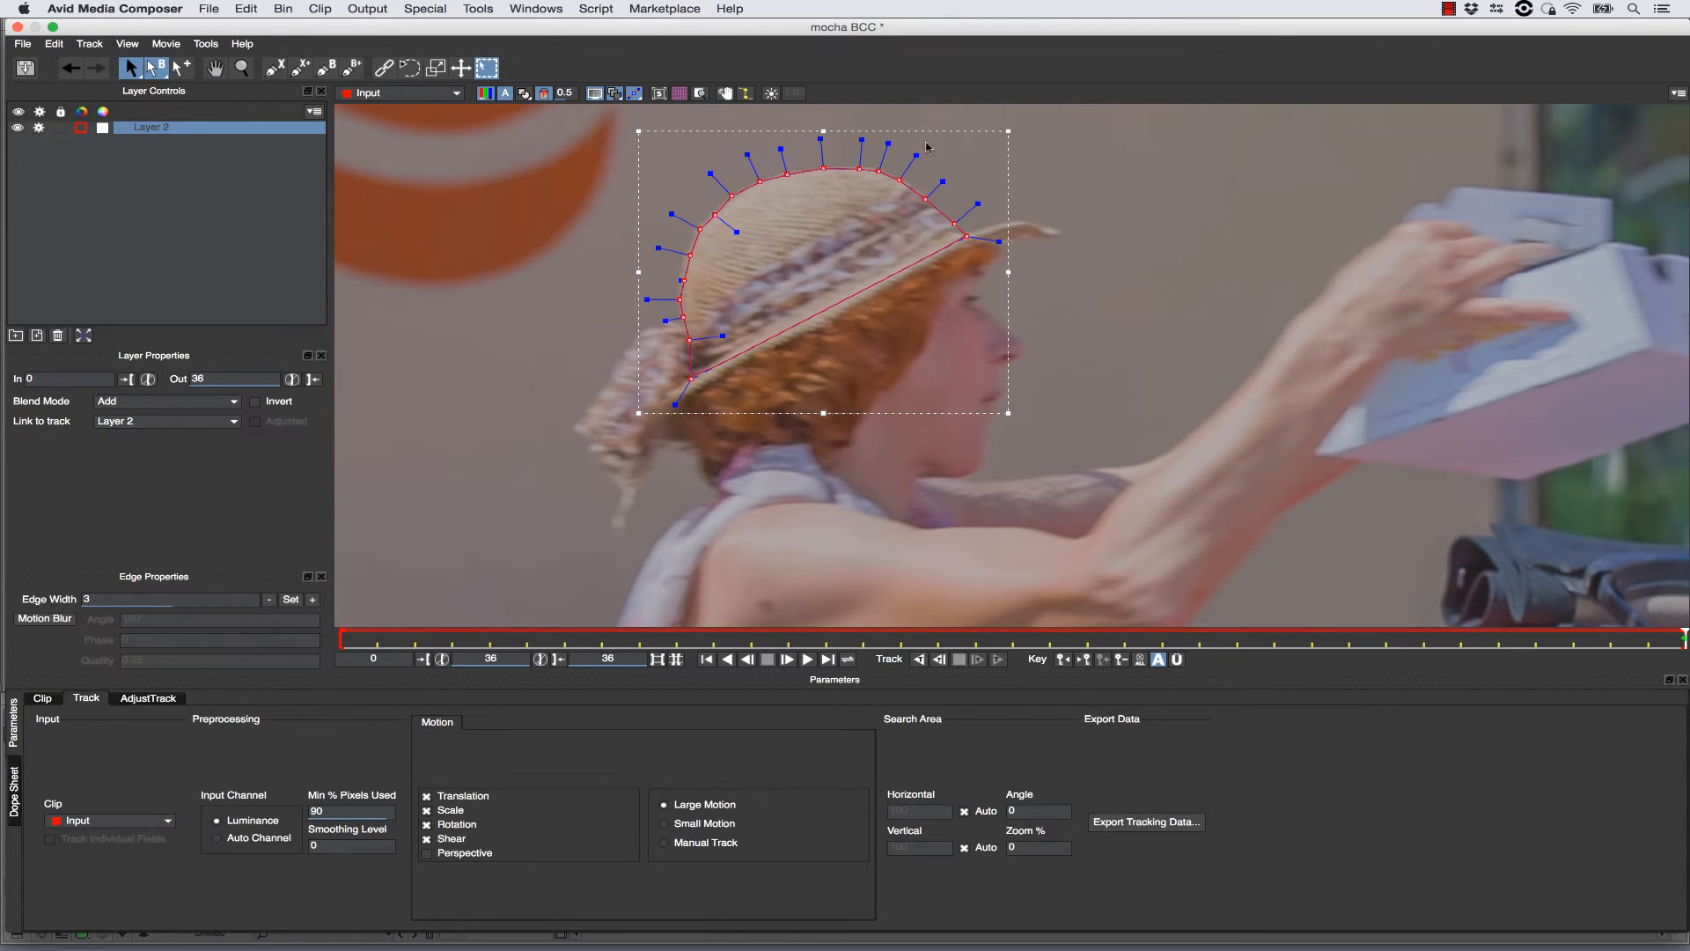
Shorten the hat spline's handles to smooth the crown, and lengthen those at the front and back brim corners to sharpen them
drag(925, 144, 906, 171)
drag(978, 240, 1006, 241)
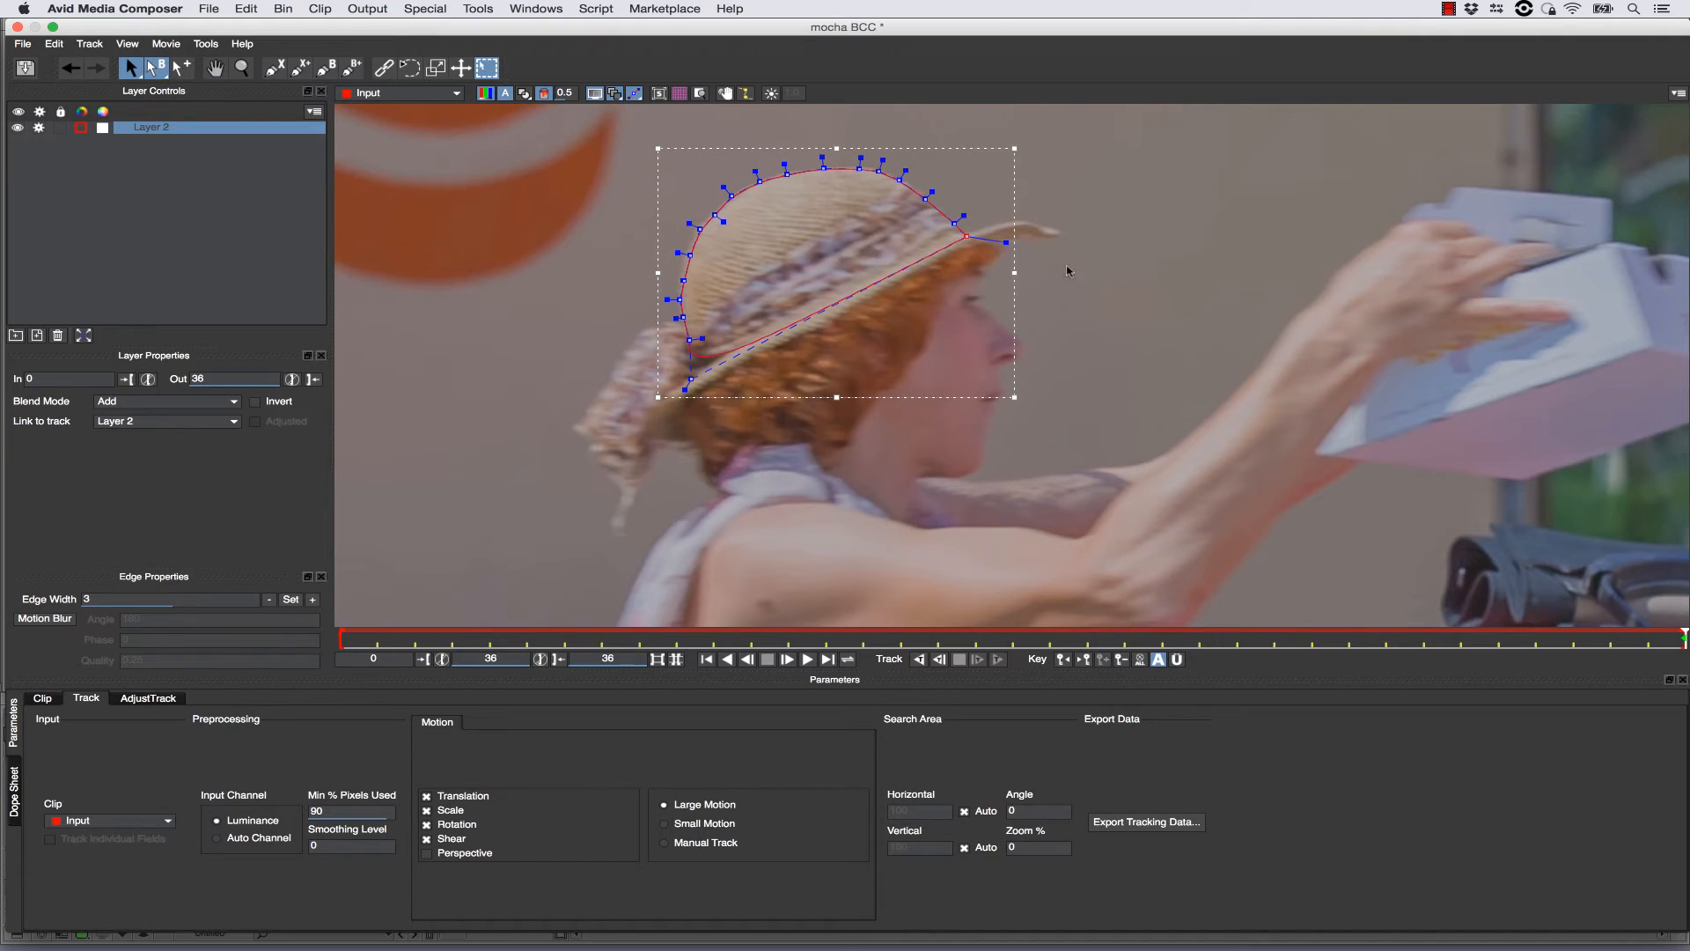
drag(692, 385, 672, 410)
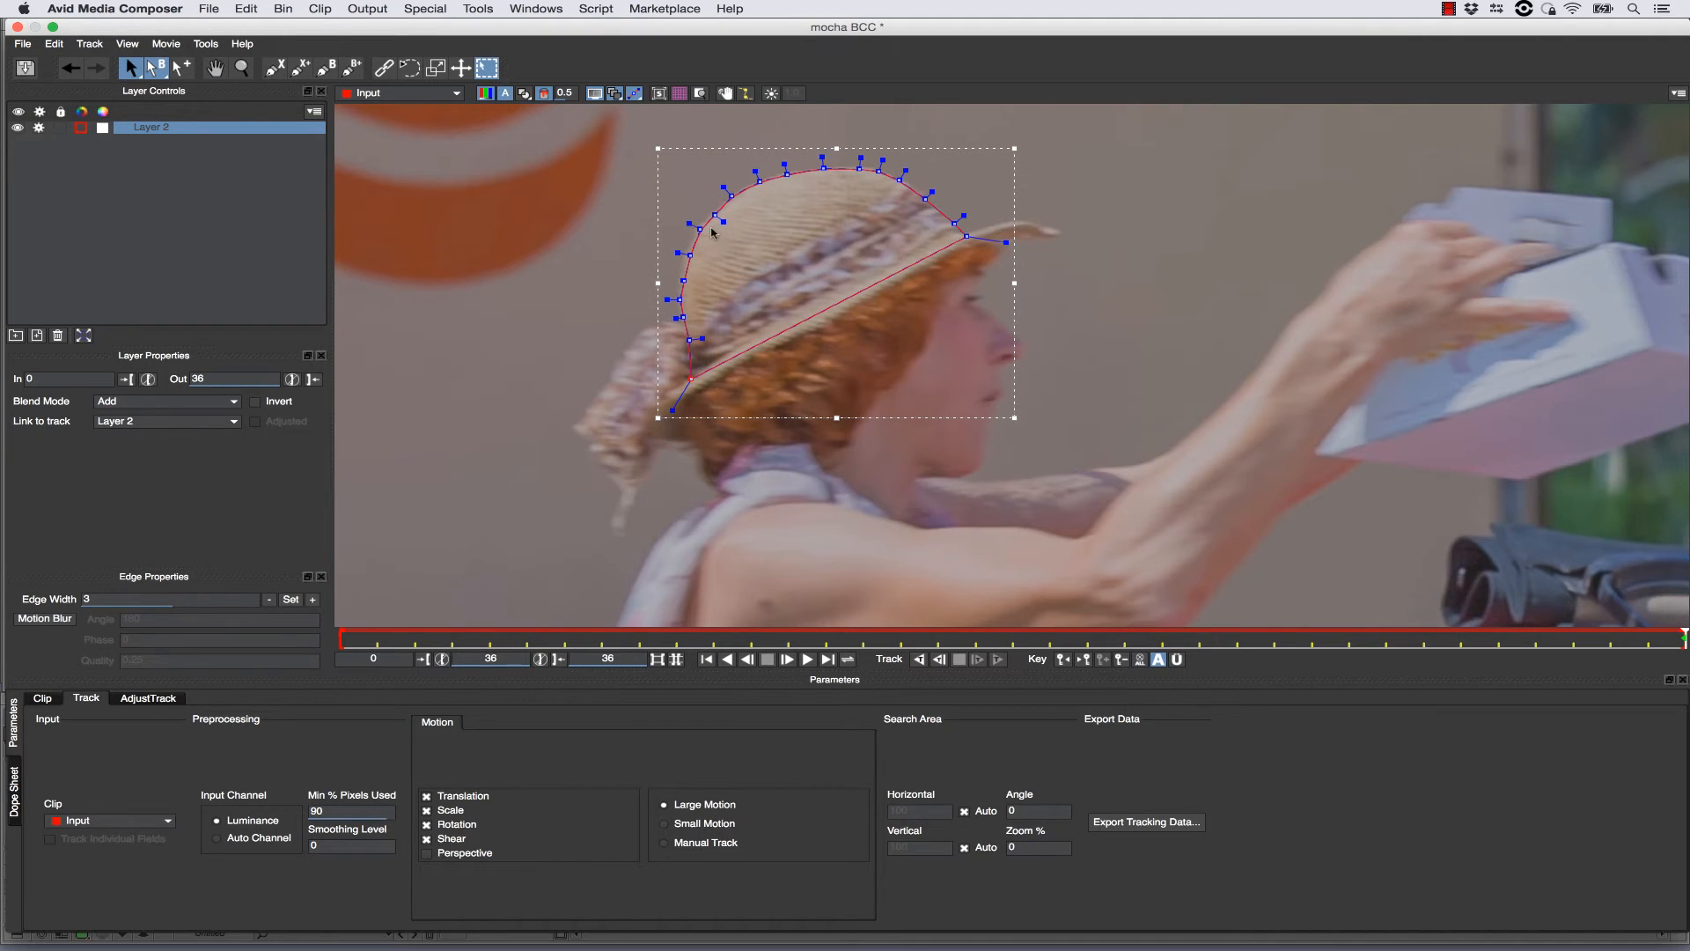
drag(691, 255, 690, 255)
Draw a second closed X-spline around the scarf bow hanging at the back of the hat, and pull its outer edge point farther outward
key(z)
click(688, 322)
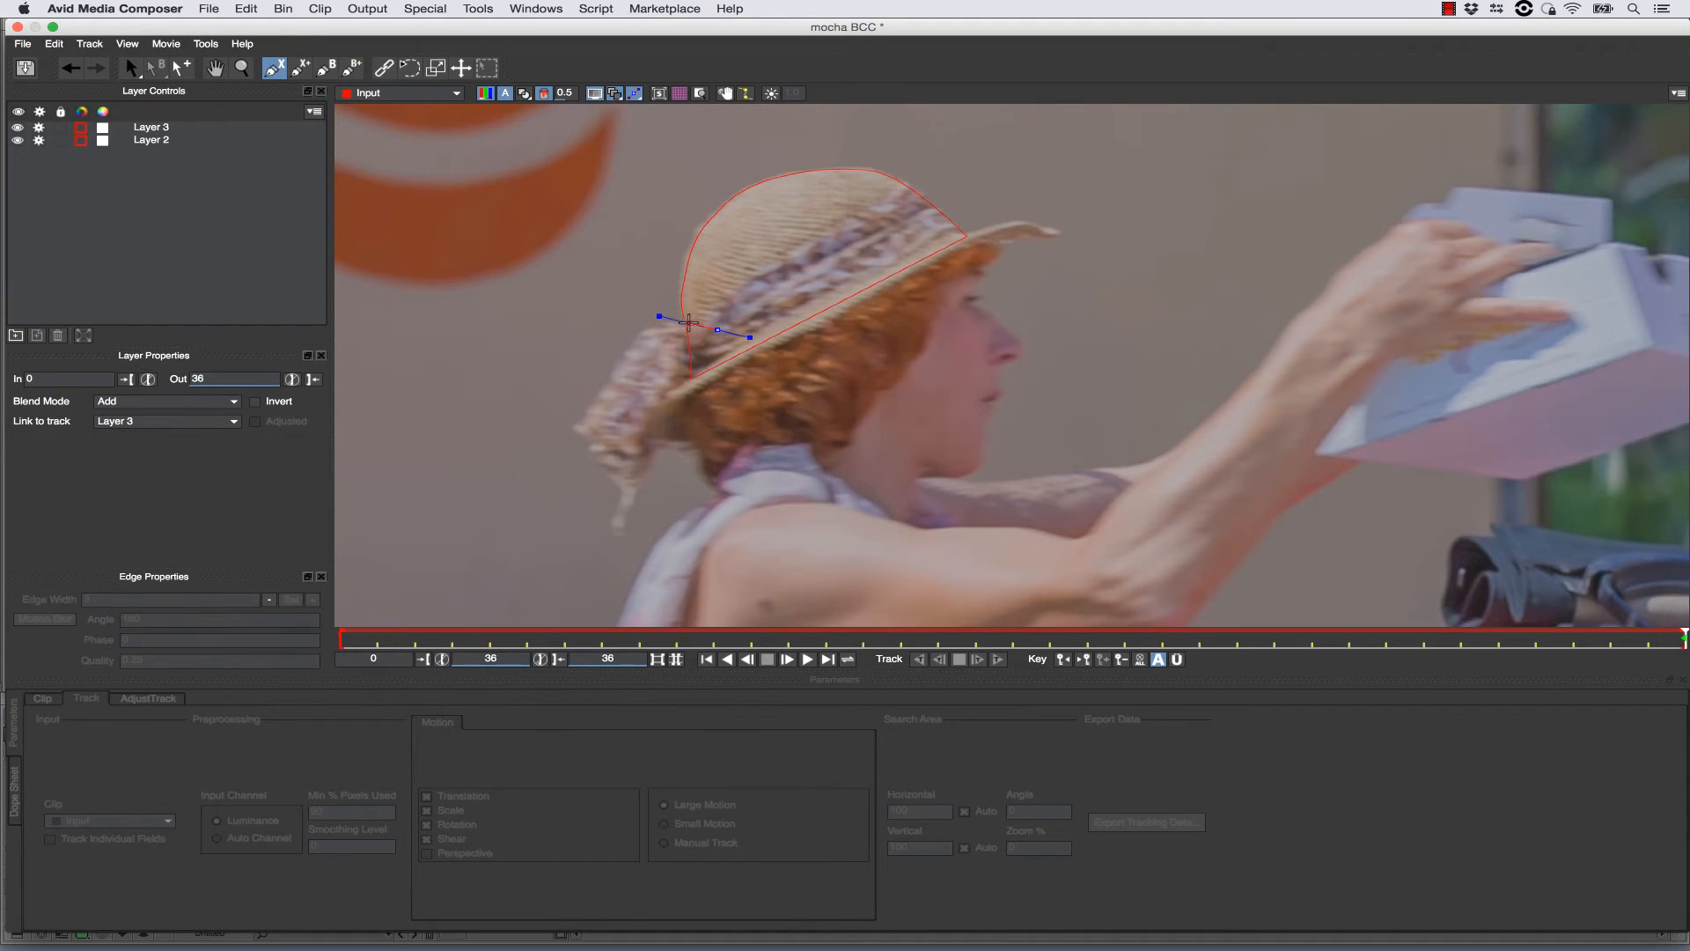
click(685, 324)
click(673, 321)
click(653, 323)
click(639, 332)
click(588, 406)
click(566, 425)
click(594, 456)
click(617, 552)
click(662, 451)
click(712, 414)
click(709, 367)
click(725, 340)
drag(593, 456, 561, 470)
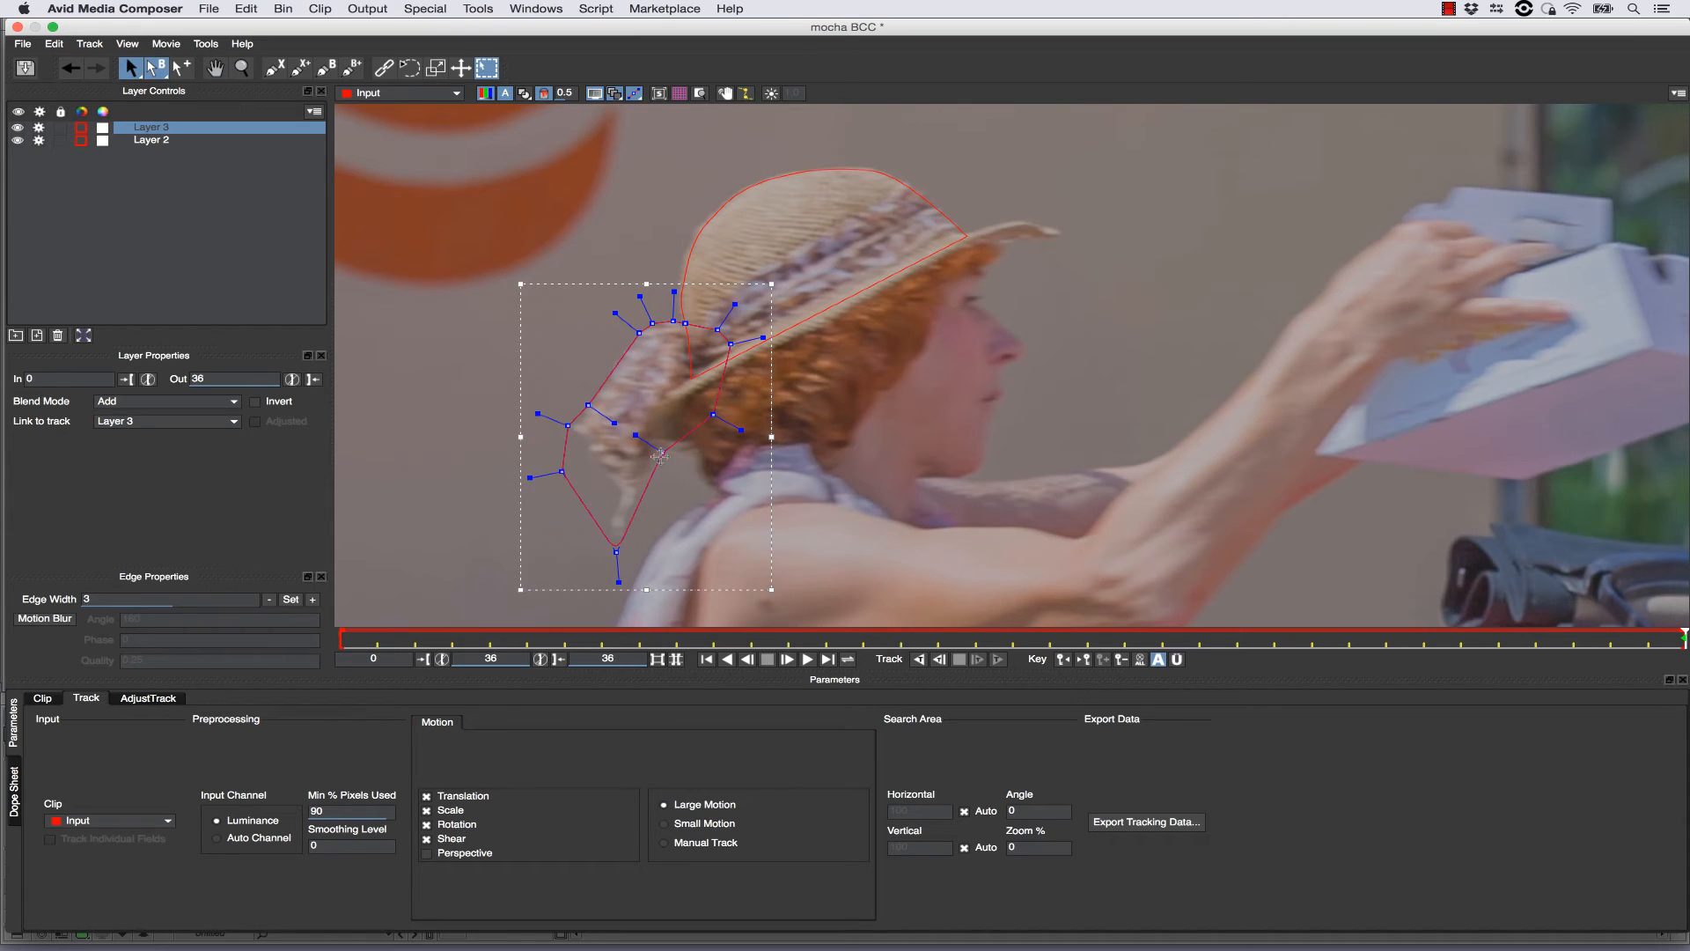
Nudge the bow spline's lower points and shorten its handles to smooth the outline around the scarf bow
drag(662, 452, 666, 460)
drag(617, 552, 618, 559)
drag(731, 309, 724, 322)
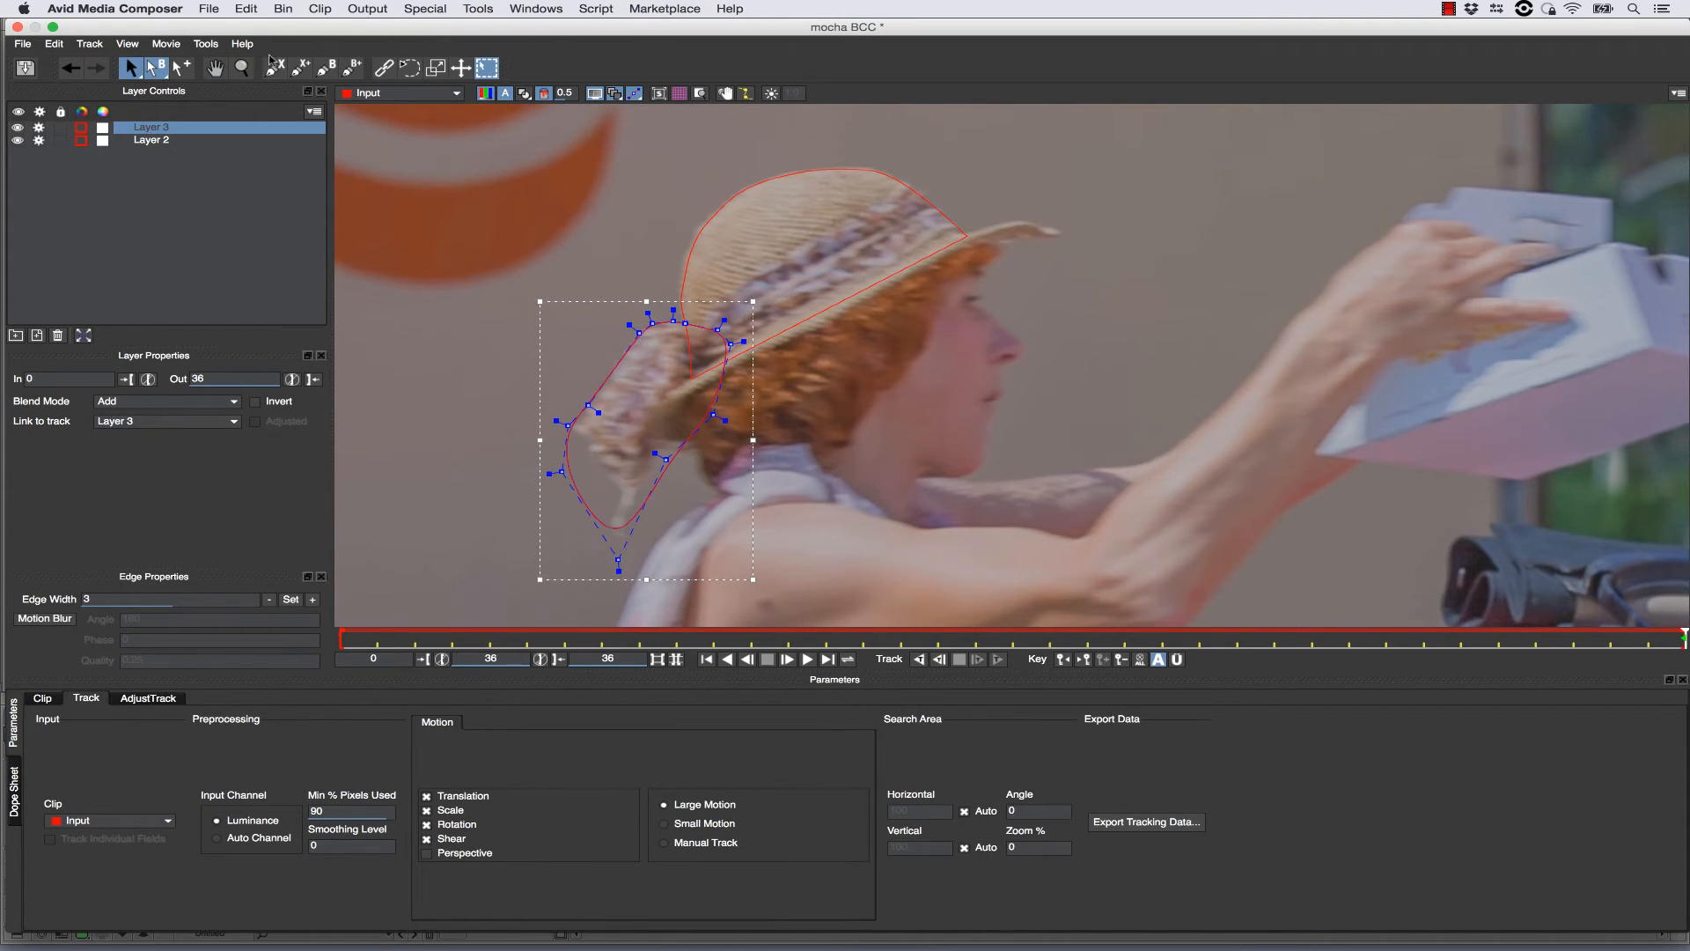
Draw a third closed X-spline around the woman's hair, neck and face, including the hat's front brim and overlapping the crown shape
click(274, 68)
click(775, 305)
click(692, 358)
click(669, 391)
click(676, 516)
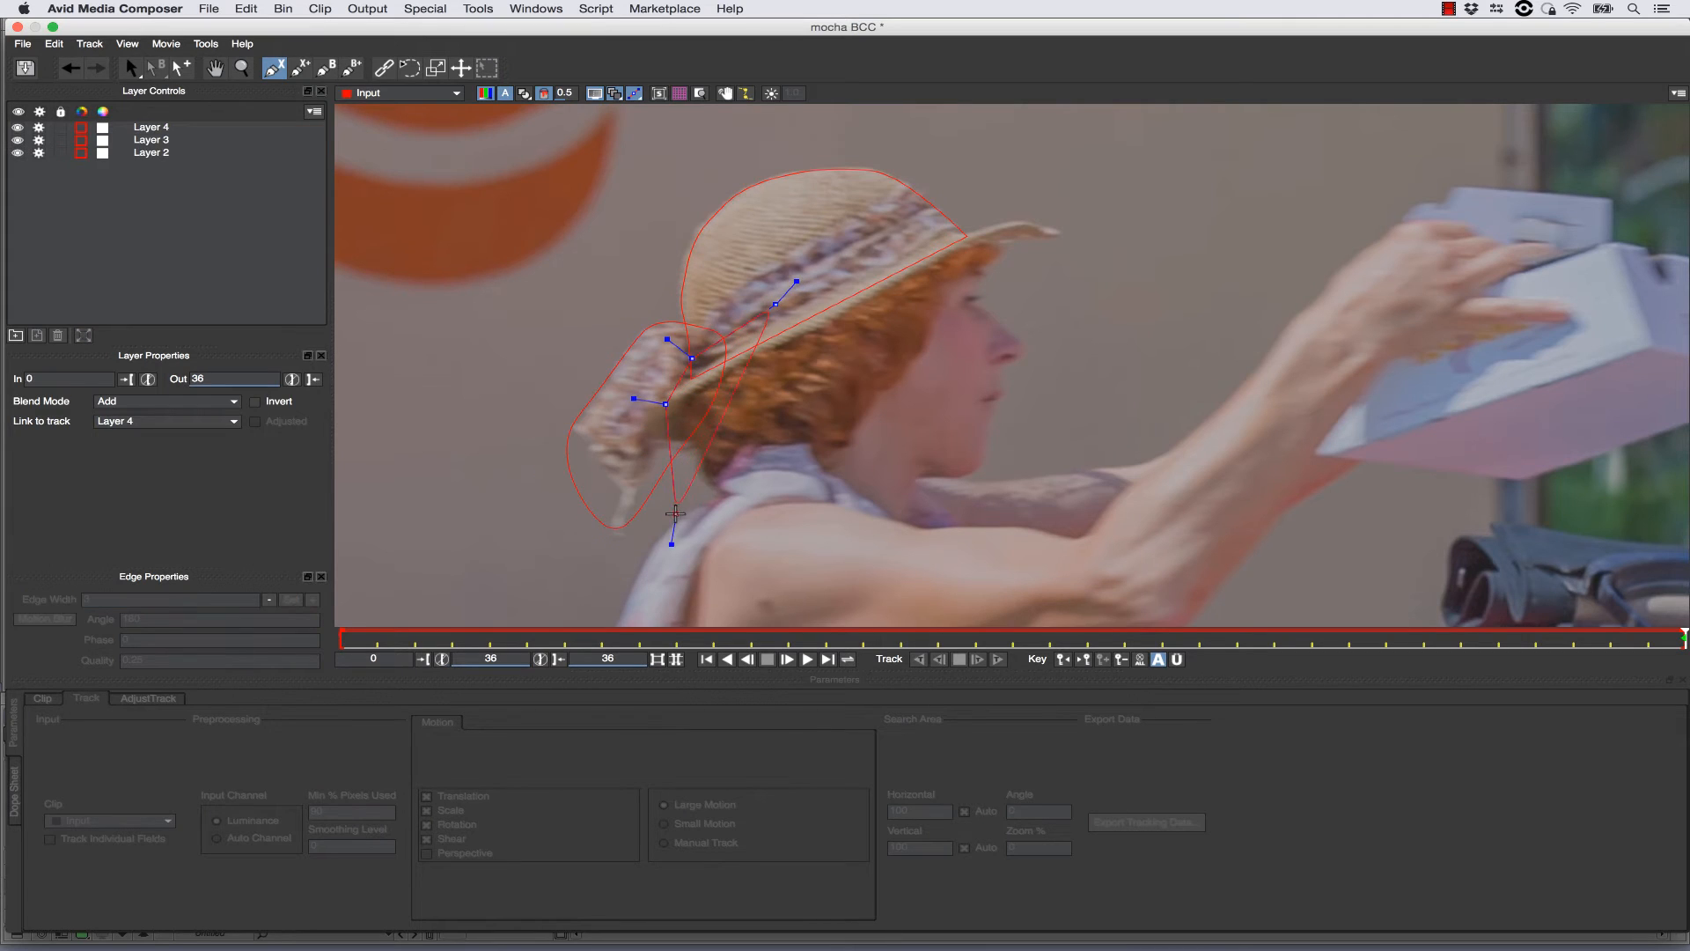
click(739, 558)
click(894, 581)
click(993, 553)
click(1049, 487)
click(1076, 390)
click(1074, 330)
click(1062, 299)
click(1086, 248)
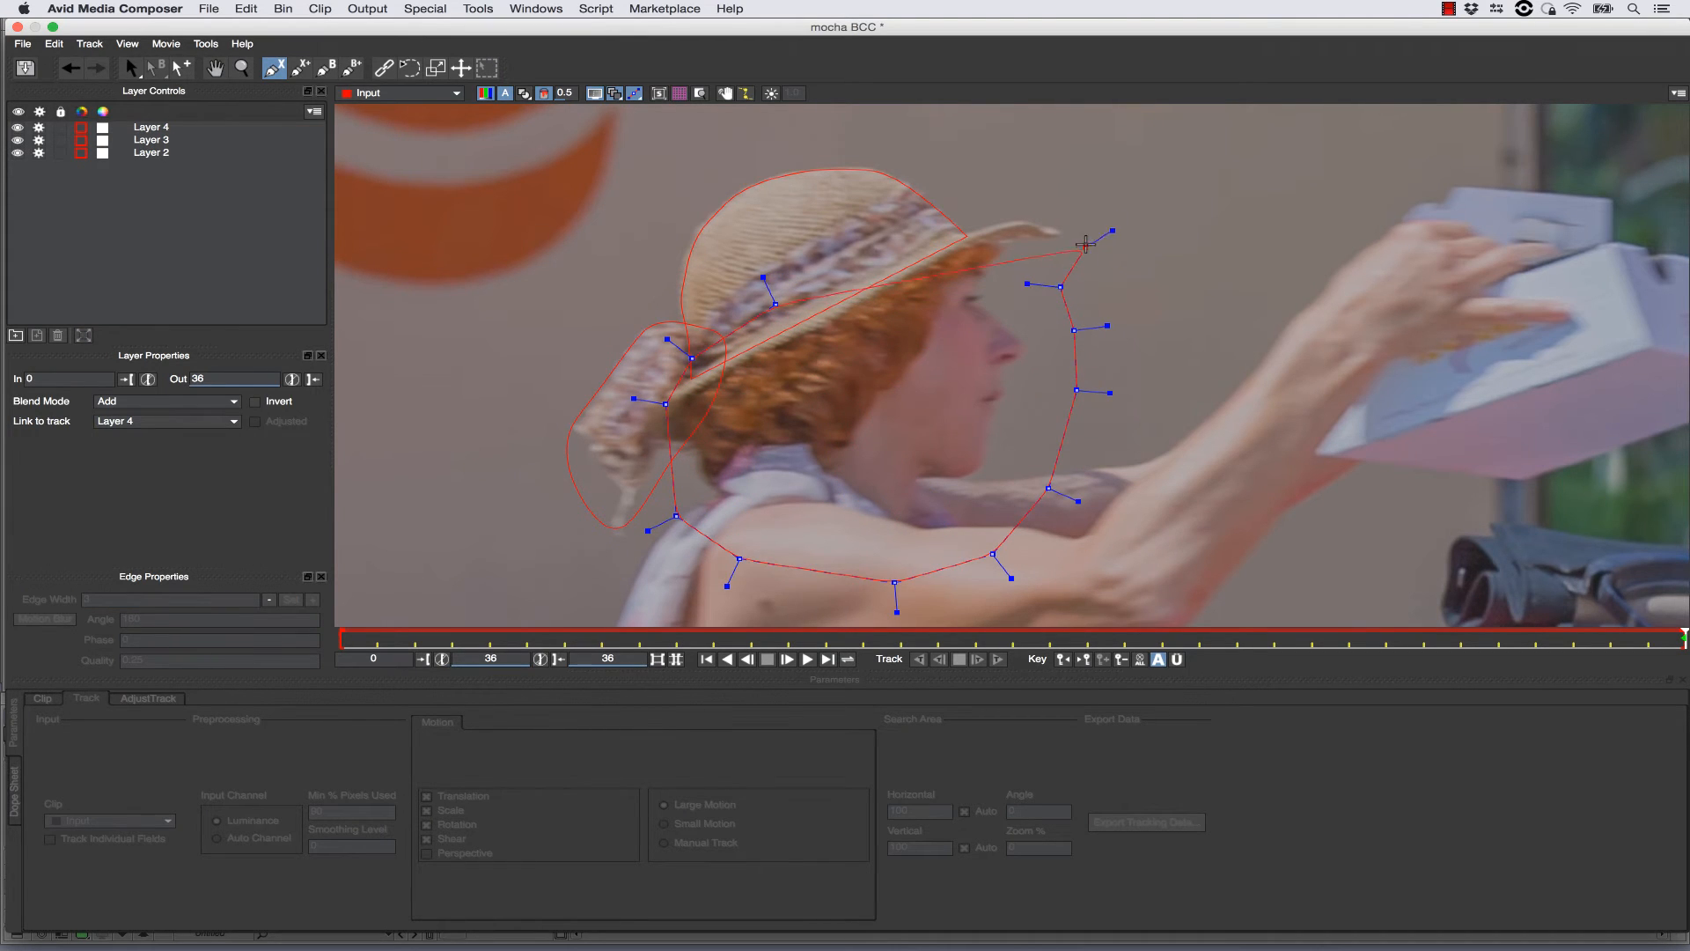
click(1082, 213)
click(1036, 203)
click(959, 236)
click(912, 250)
right_click(912, 250)
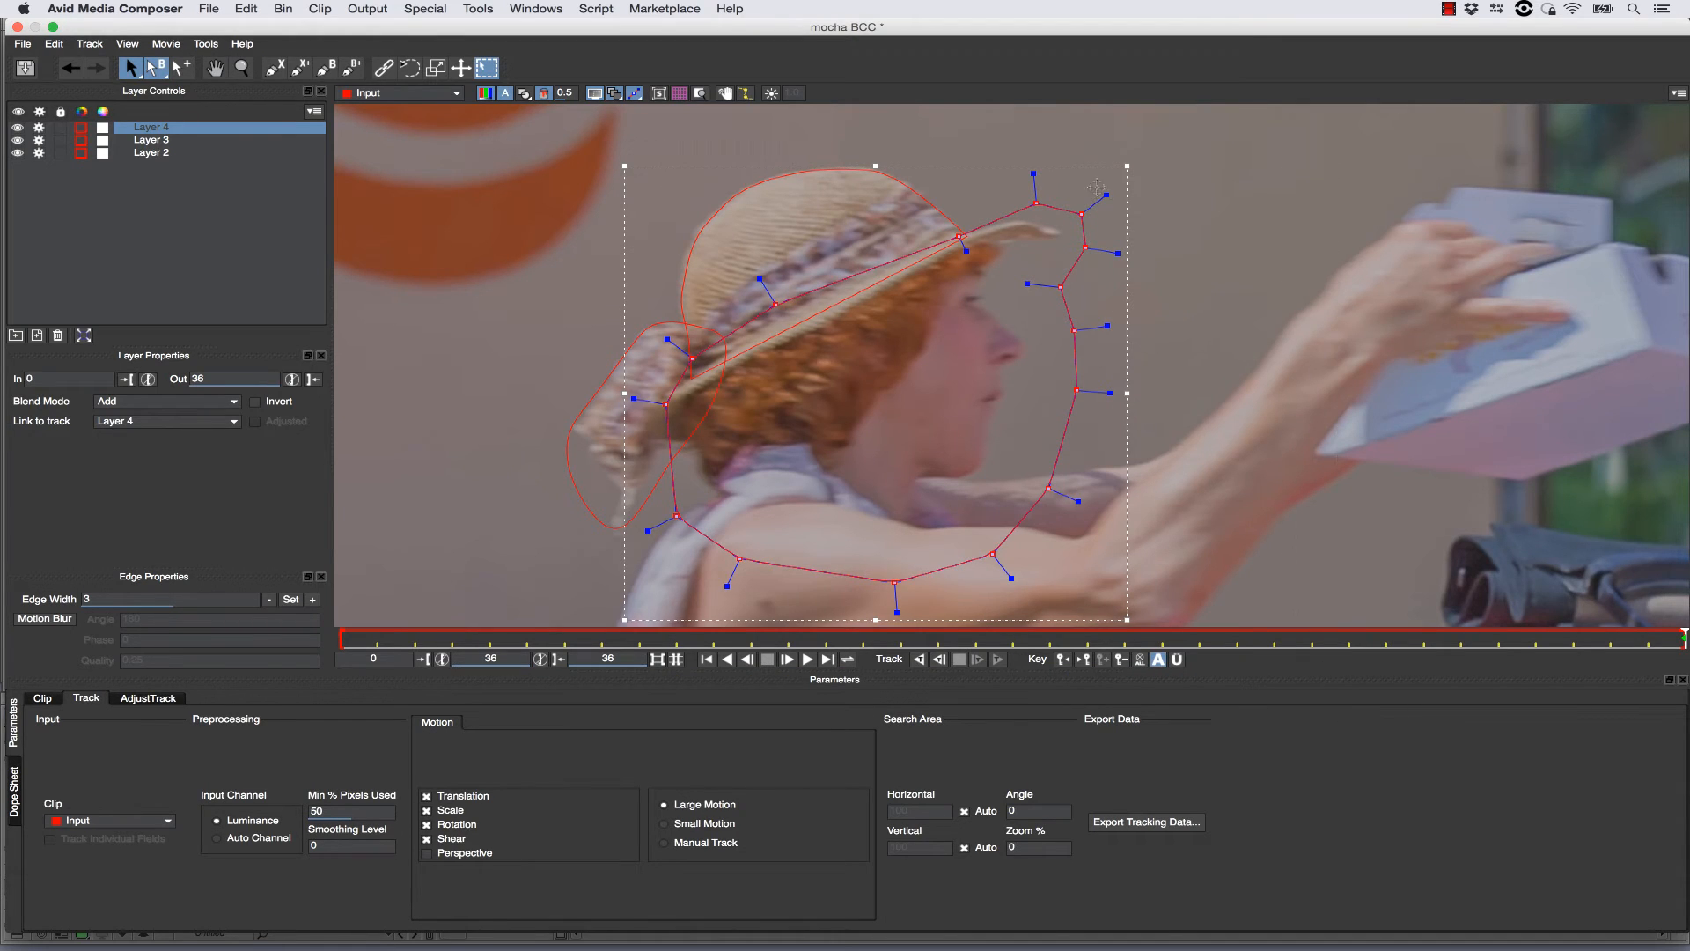
Shorten the face spline's handles to round its outline, and track the three shapes backward from frame 36 to frame 0
drag(1105, 194, 1086, 209)
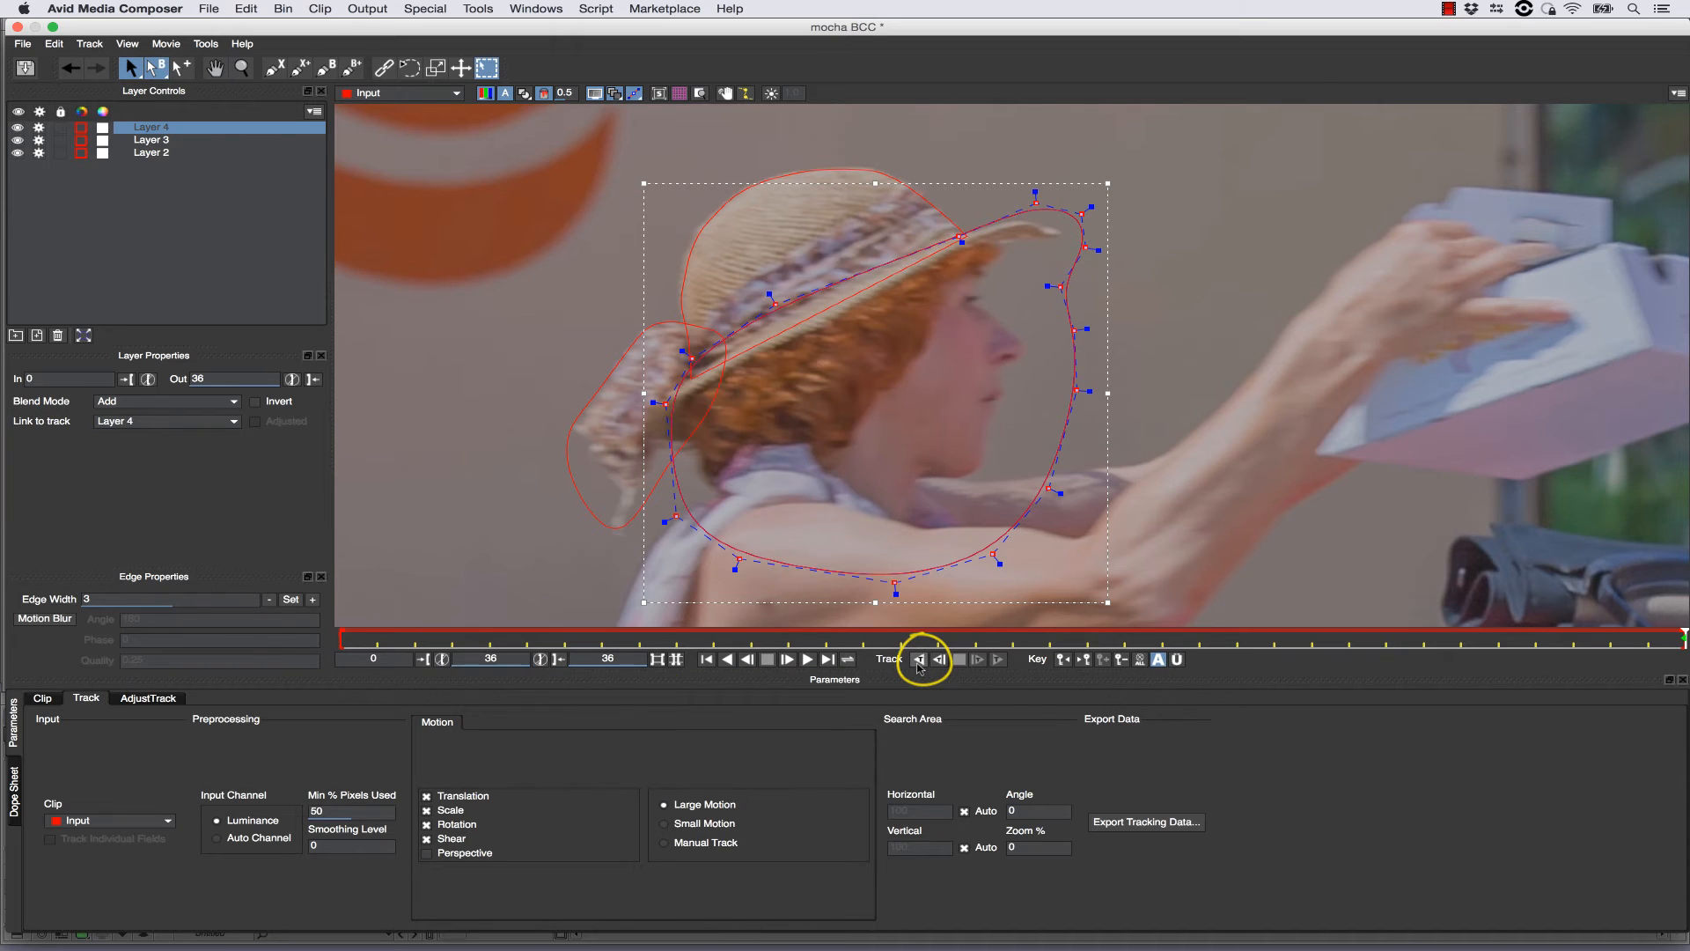
click(919, 661)
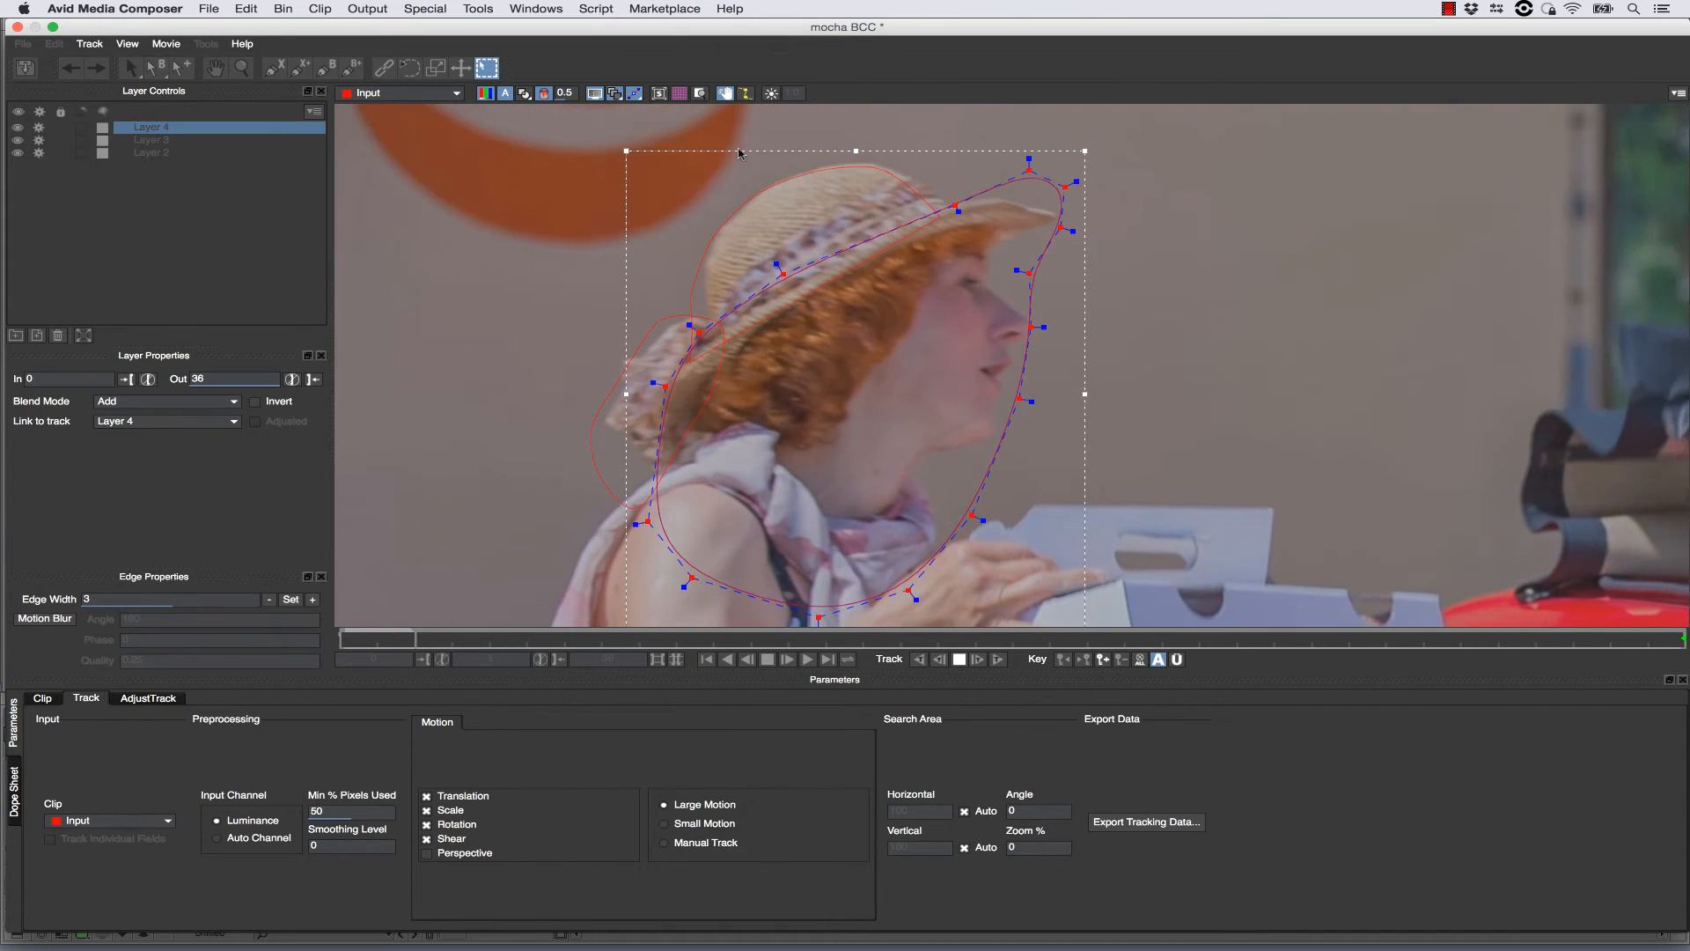
Select the bow spline and, on the clip's first frames, reposition and enlarge it to cover the scarf bow
click(662, 293)
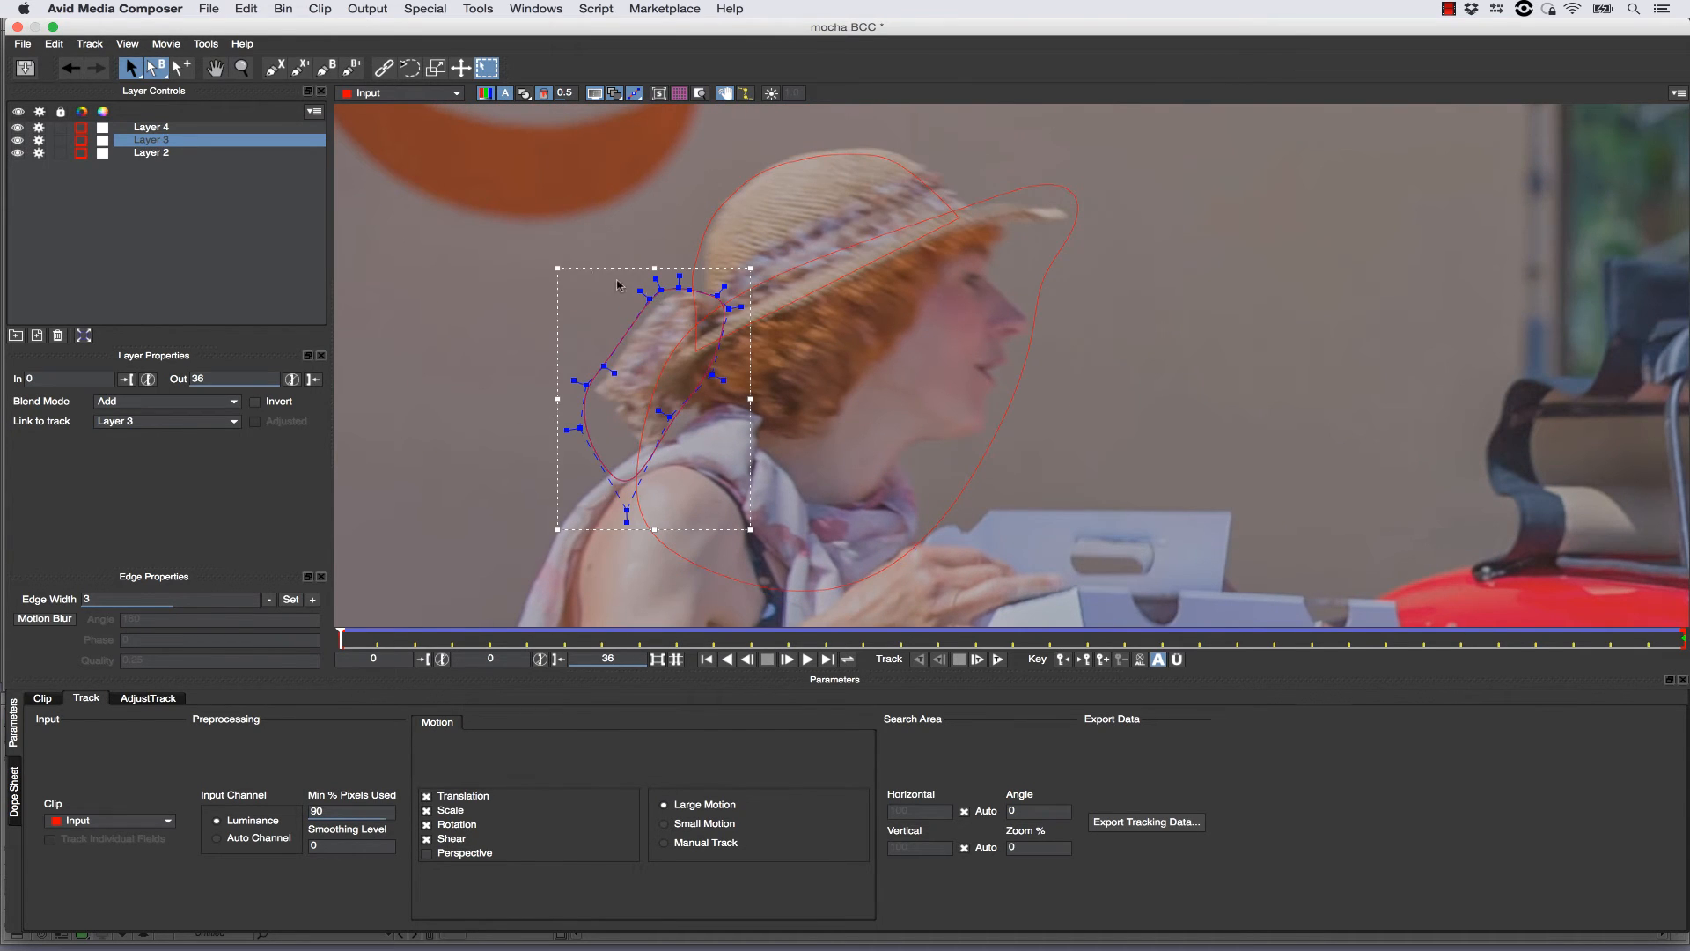
drag(542, 247, 716, 360)
drag(750, 529, 799, 573)
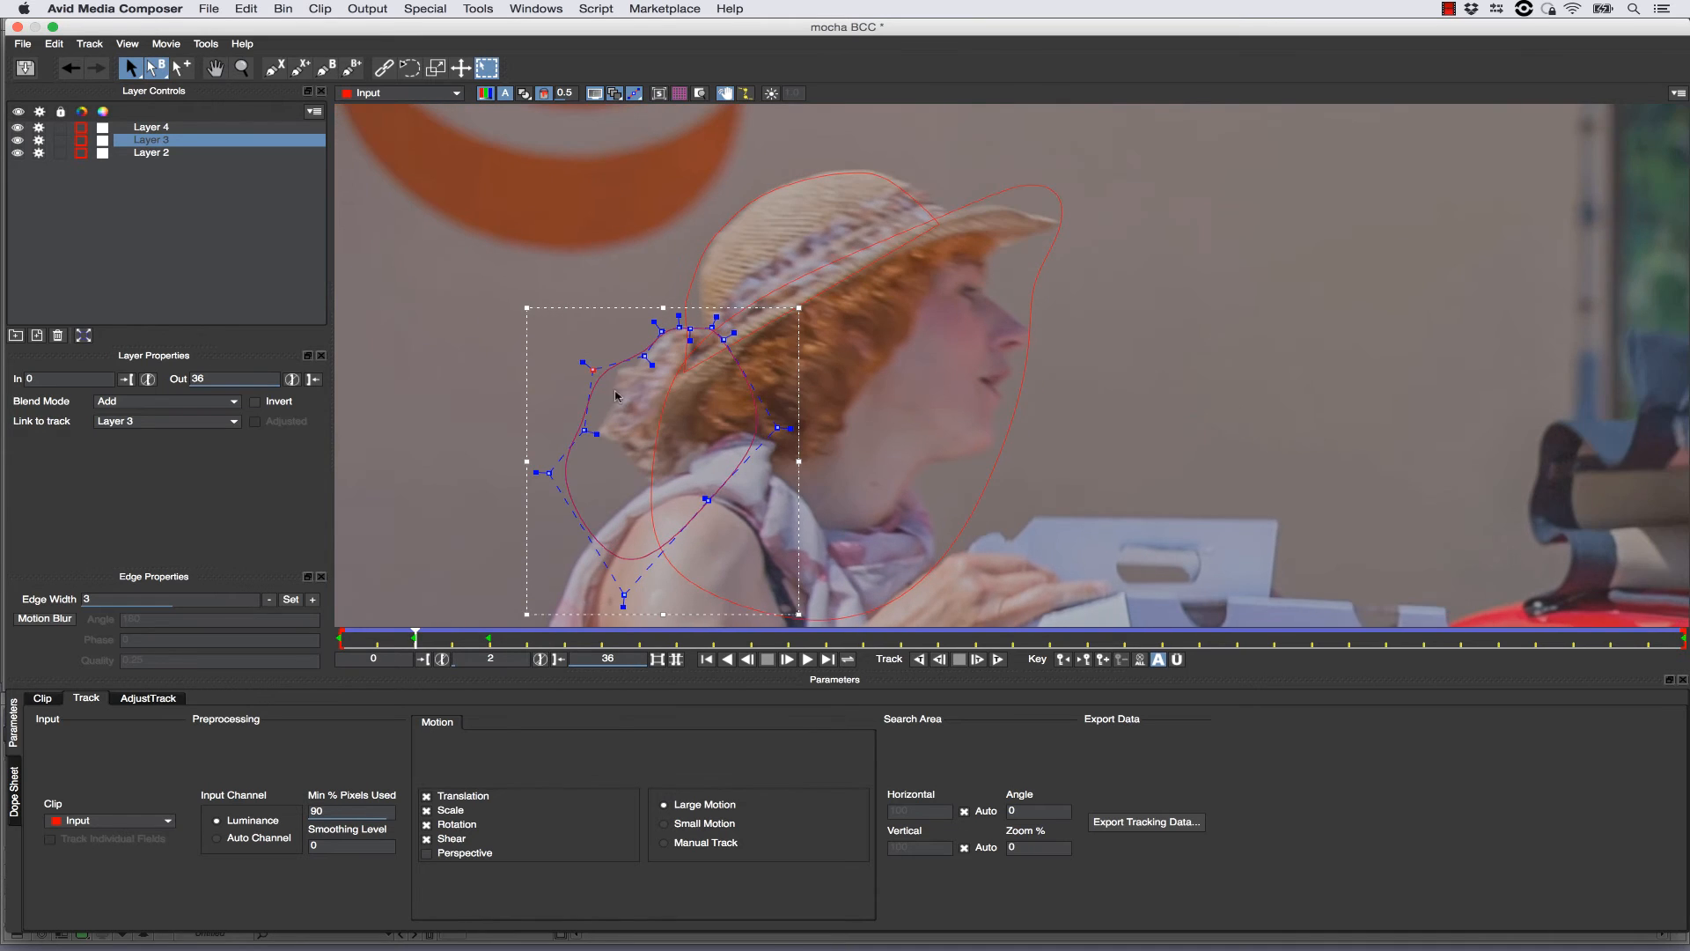
drag(416, 641, 940, 645)
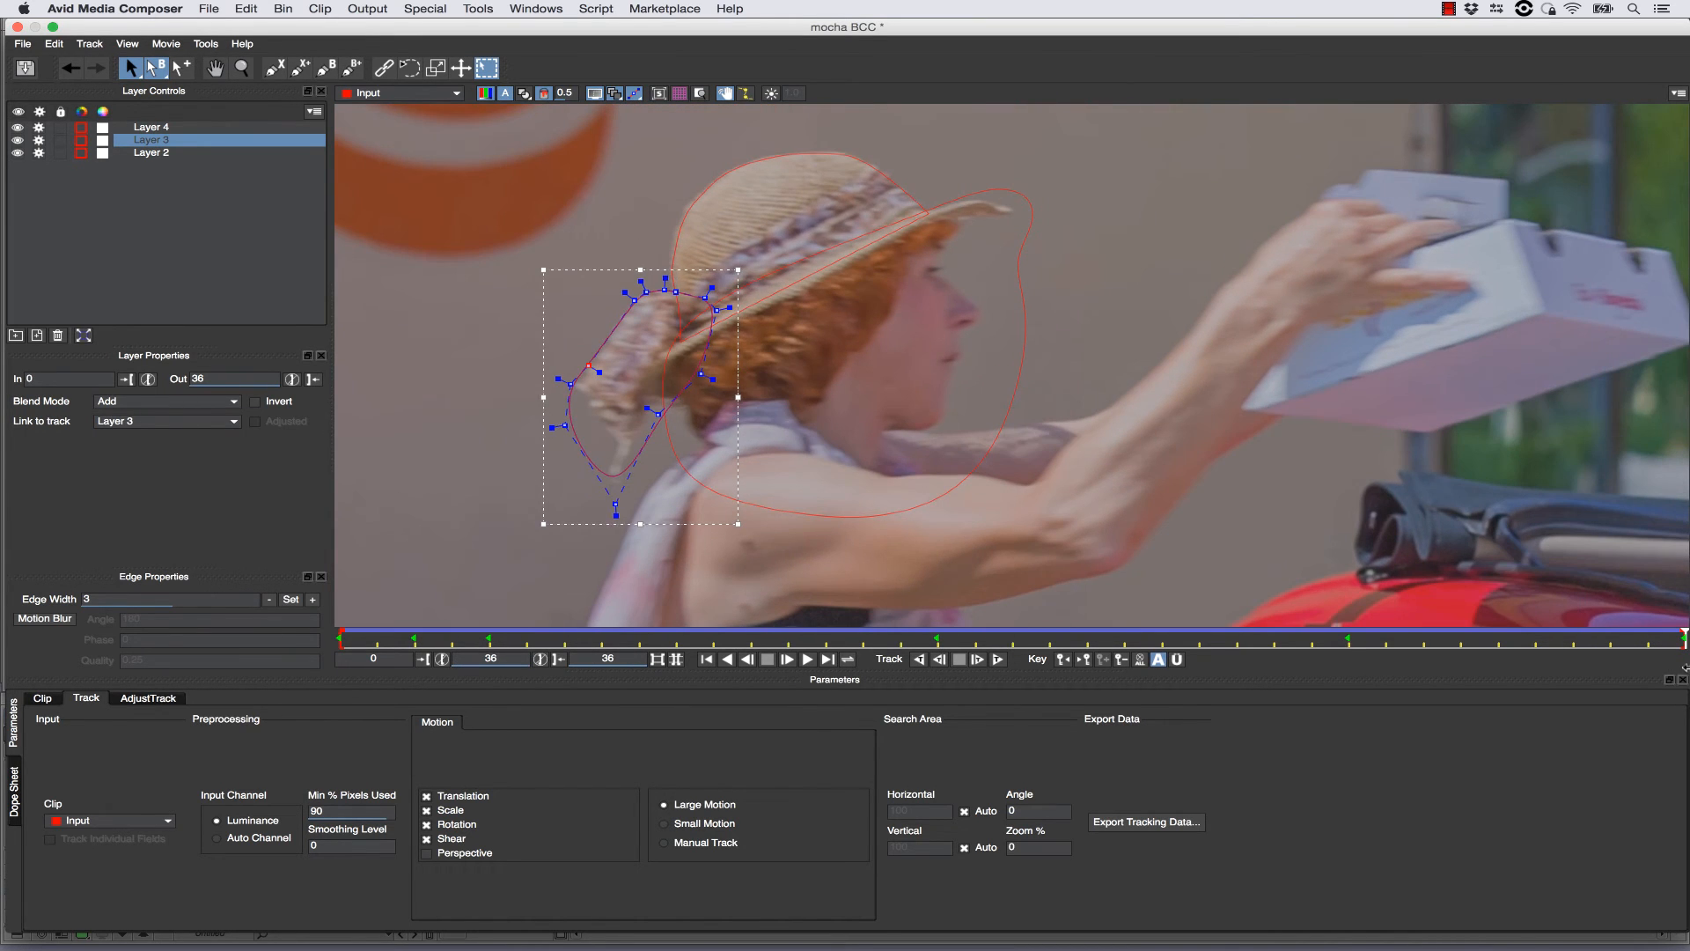
On frame 19, pull the hat crown spline's front points back onto the crown and nudge its rear points to fit the edge
click(691, 201)
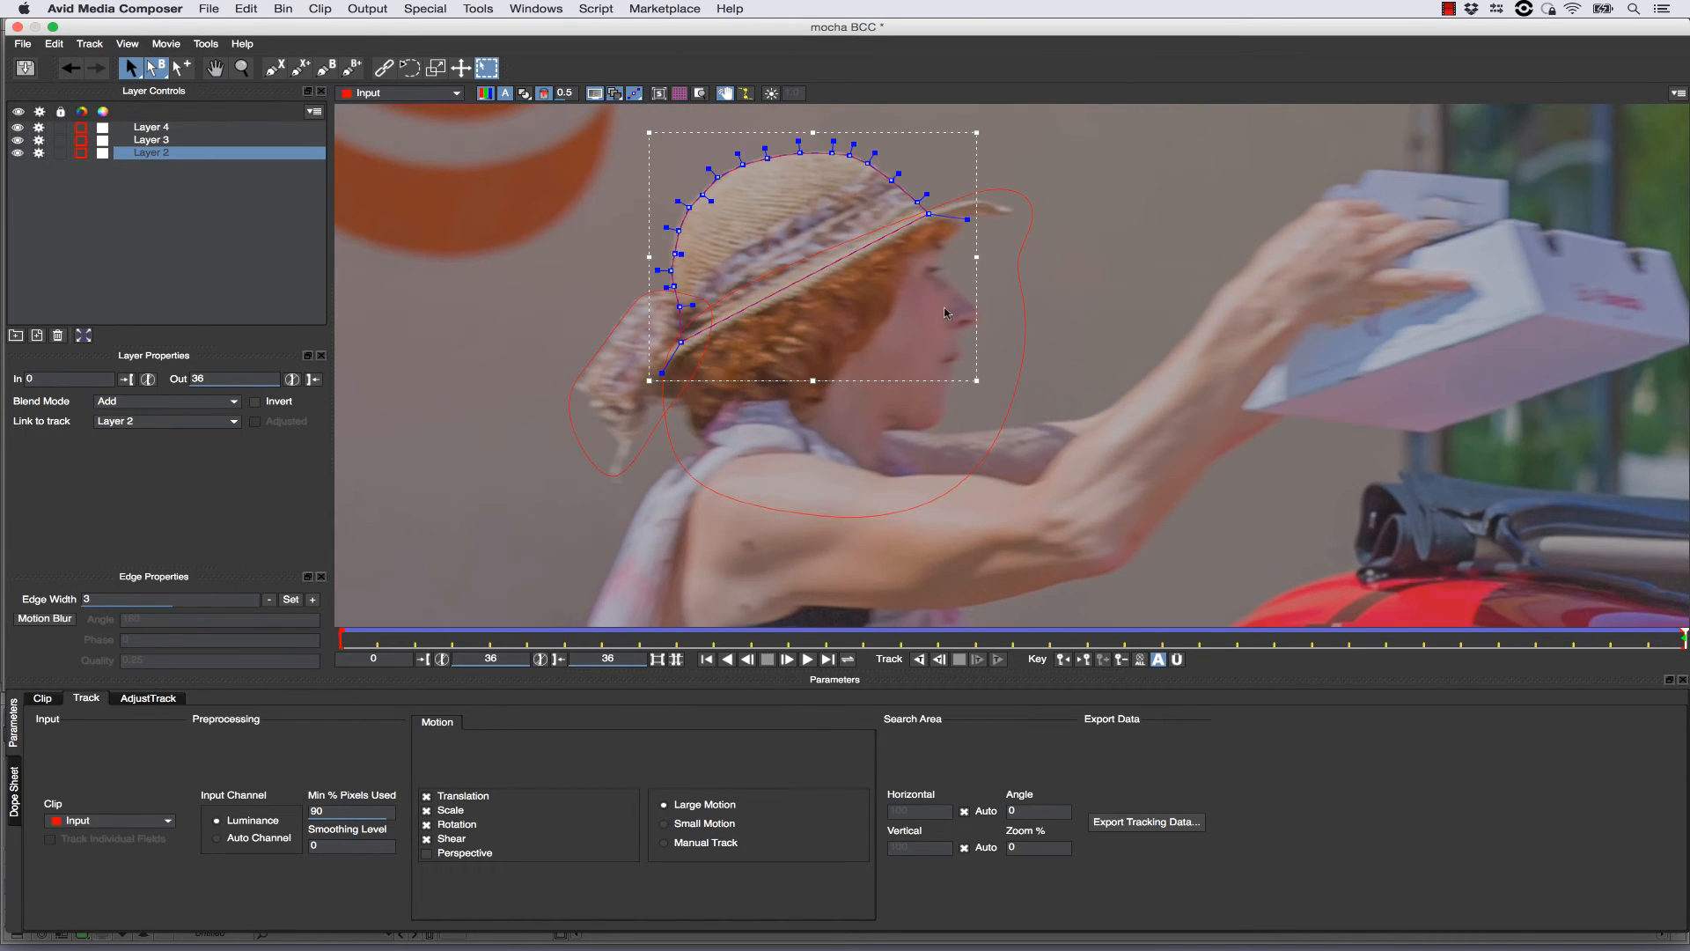
drag(1680, 640, 1050, 642)
drag(1050, 308, 799, 123)
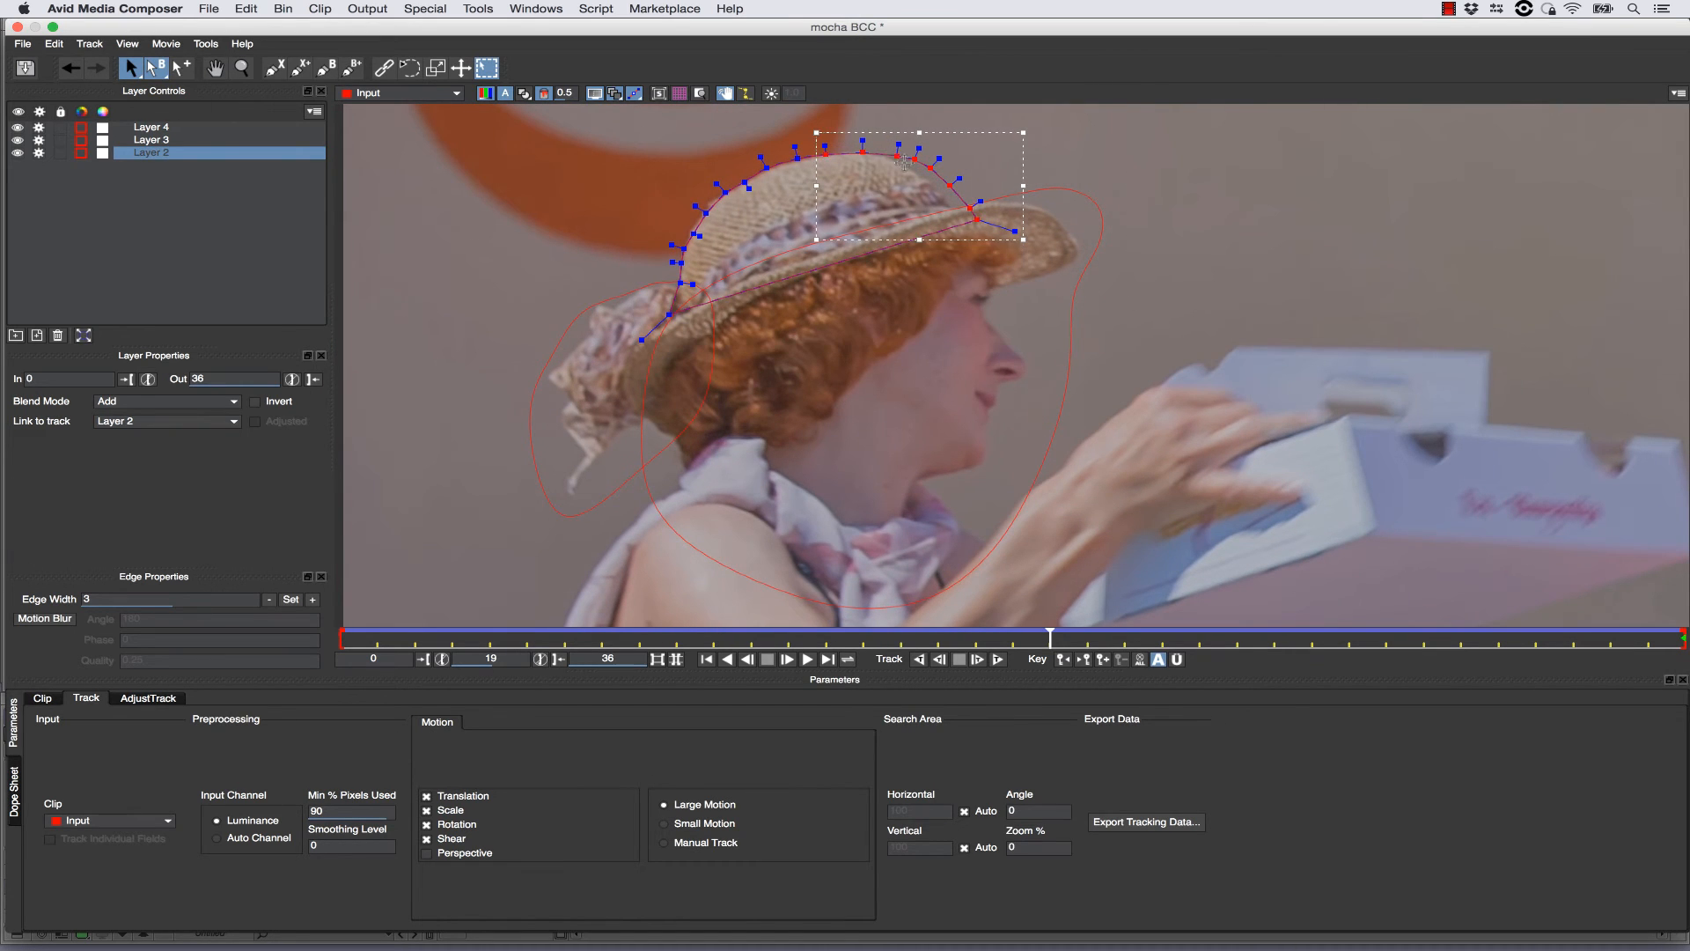
drag(904, 160, 890, 163)
key(ctrl+a)
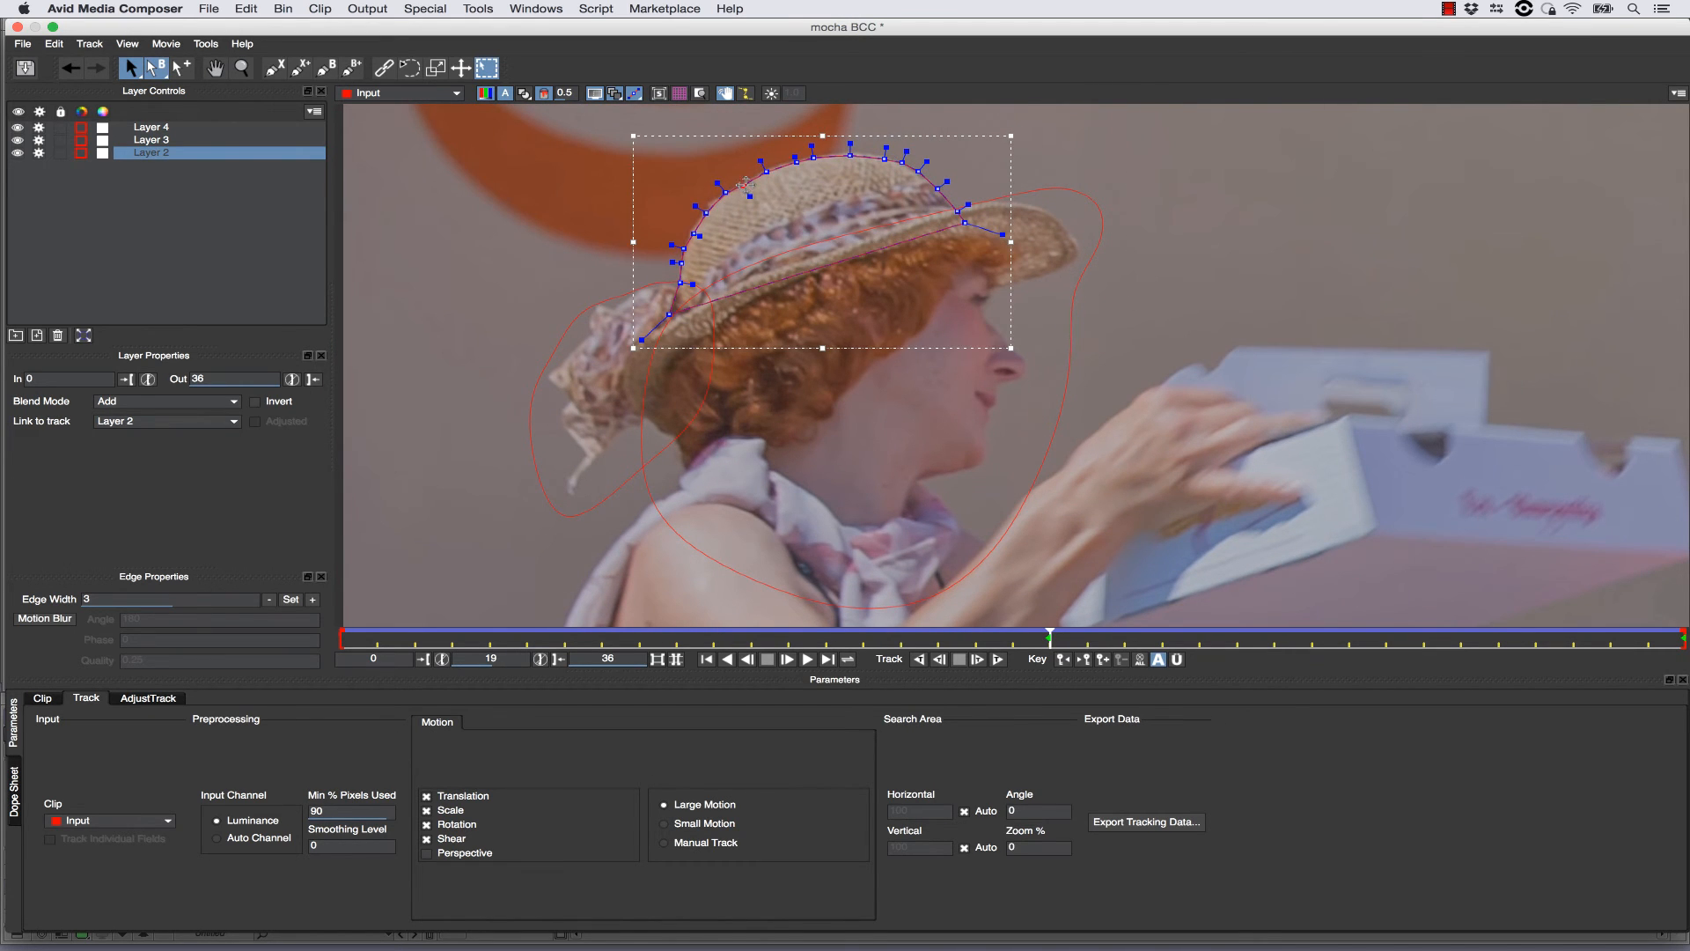
drag(685, 248, 687, 252)
drag(669, 314, 671, 315)
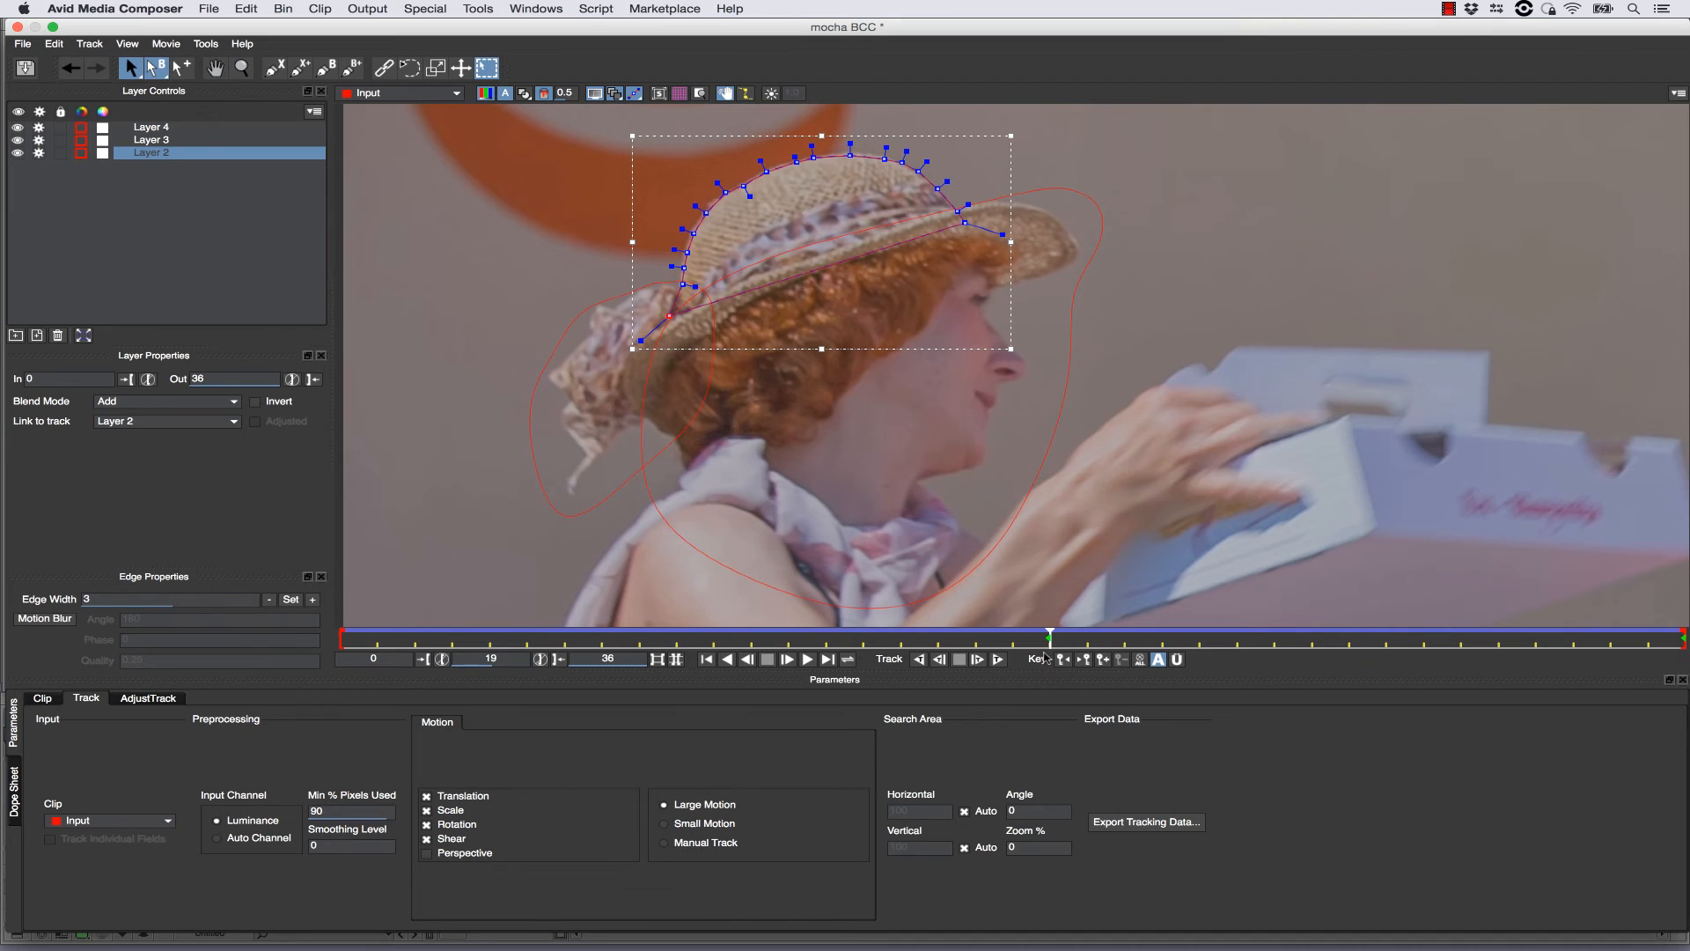
On frame 14, shift the hat crown spline to match the hat and lower its rear edge point slightly
drag(1048, 640, 864, 632)
drag(803, 195, 793, 200)
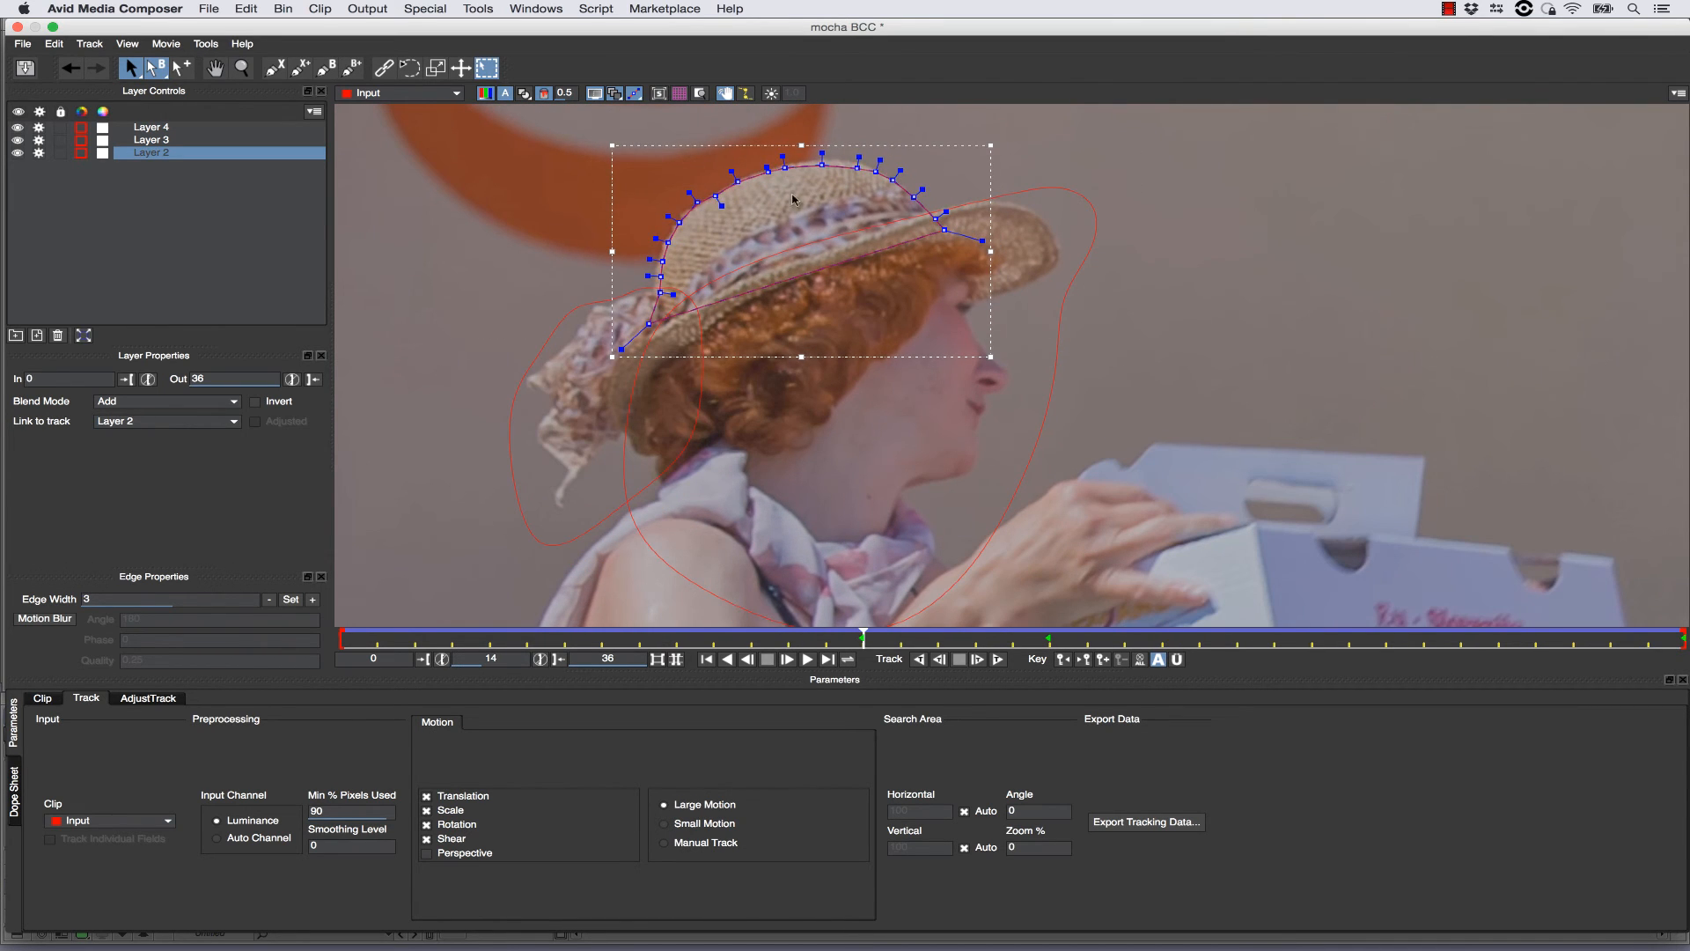
mouse_move(655, 276)
mouse_down()
mouse_move(657, 261)
mouse_move(657, 294)
mouse_up()
On frame 0, move the hat crown spline's top and front points outward to follow the crown's edge
drag(862, 634, 261, 594)
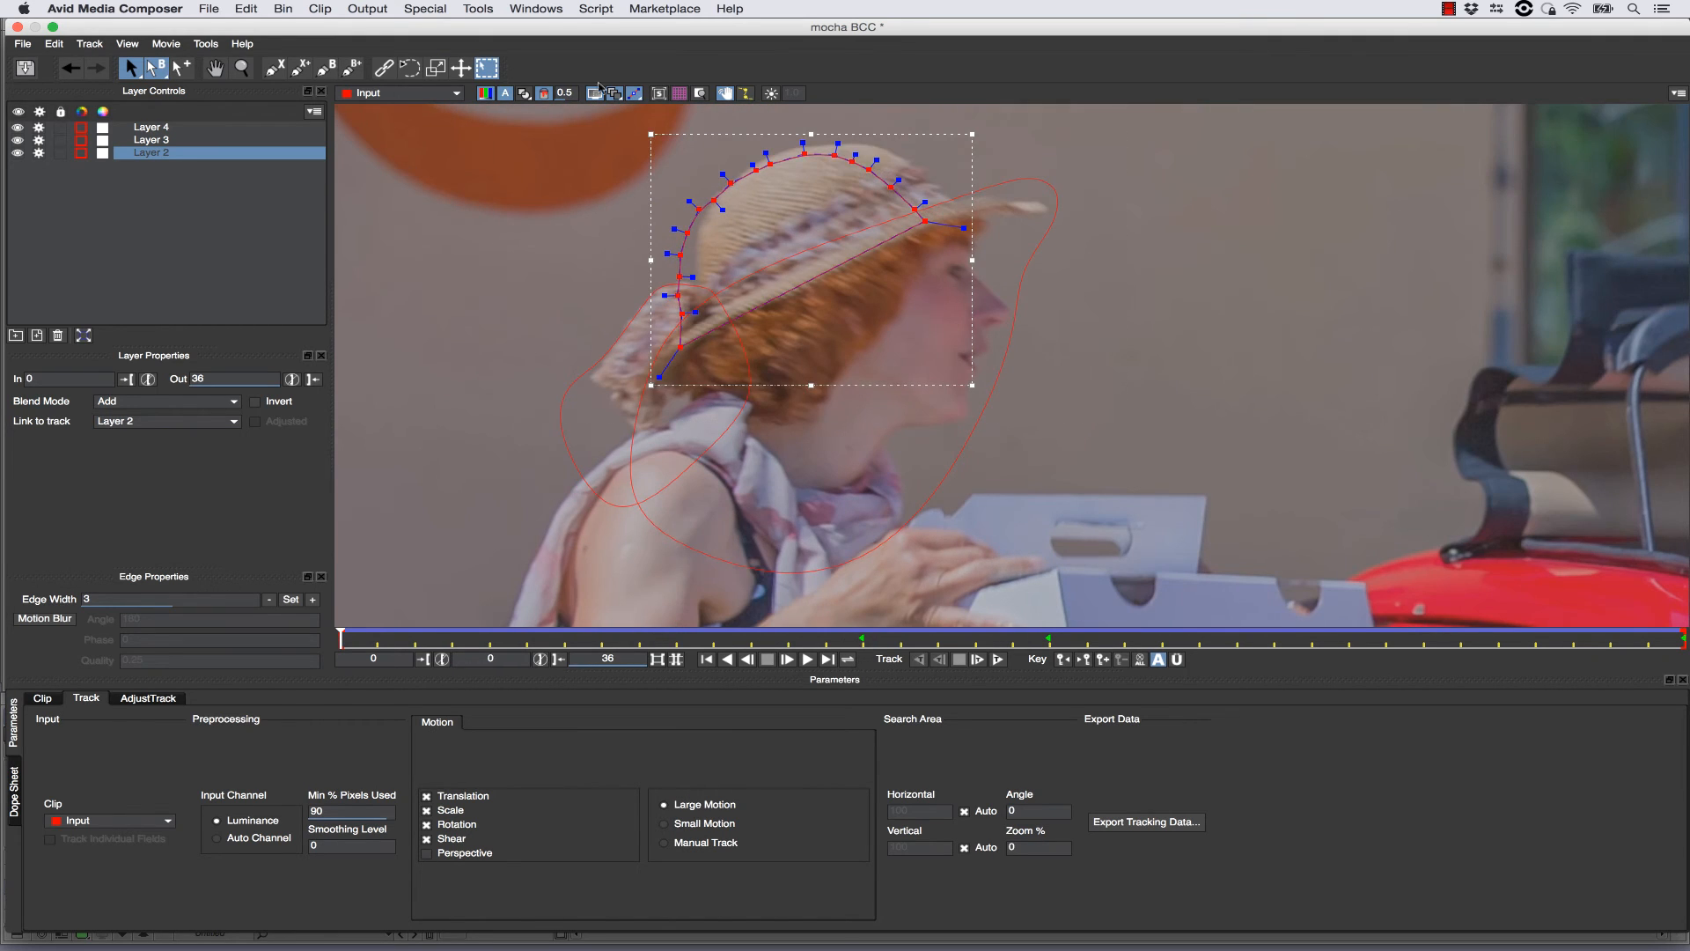
drag(810, 173, 872, 147)
drag(887, 158, 893, 154)
drag(909, 176, 939, 191)
drag(942, 210, 967, 209)
click(734, 192)
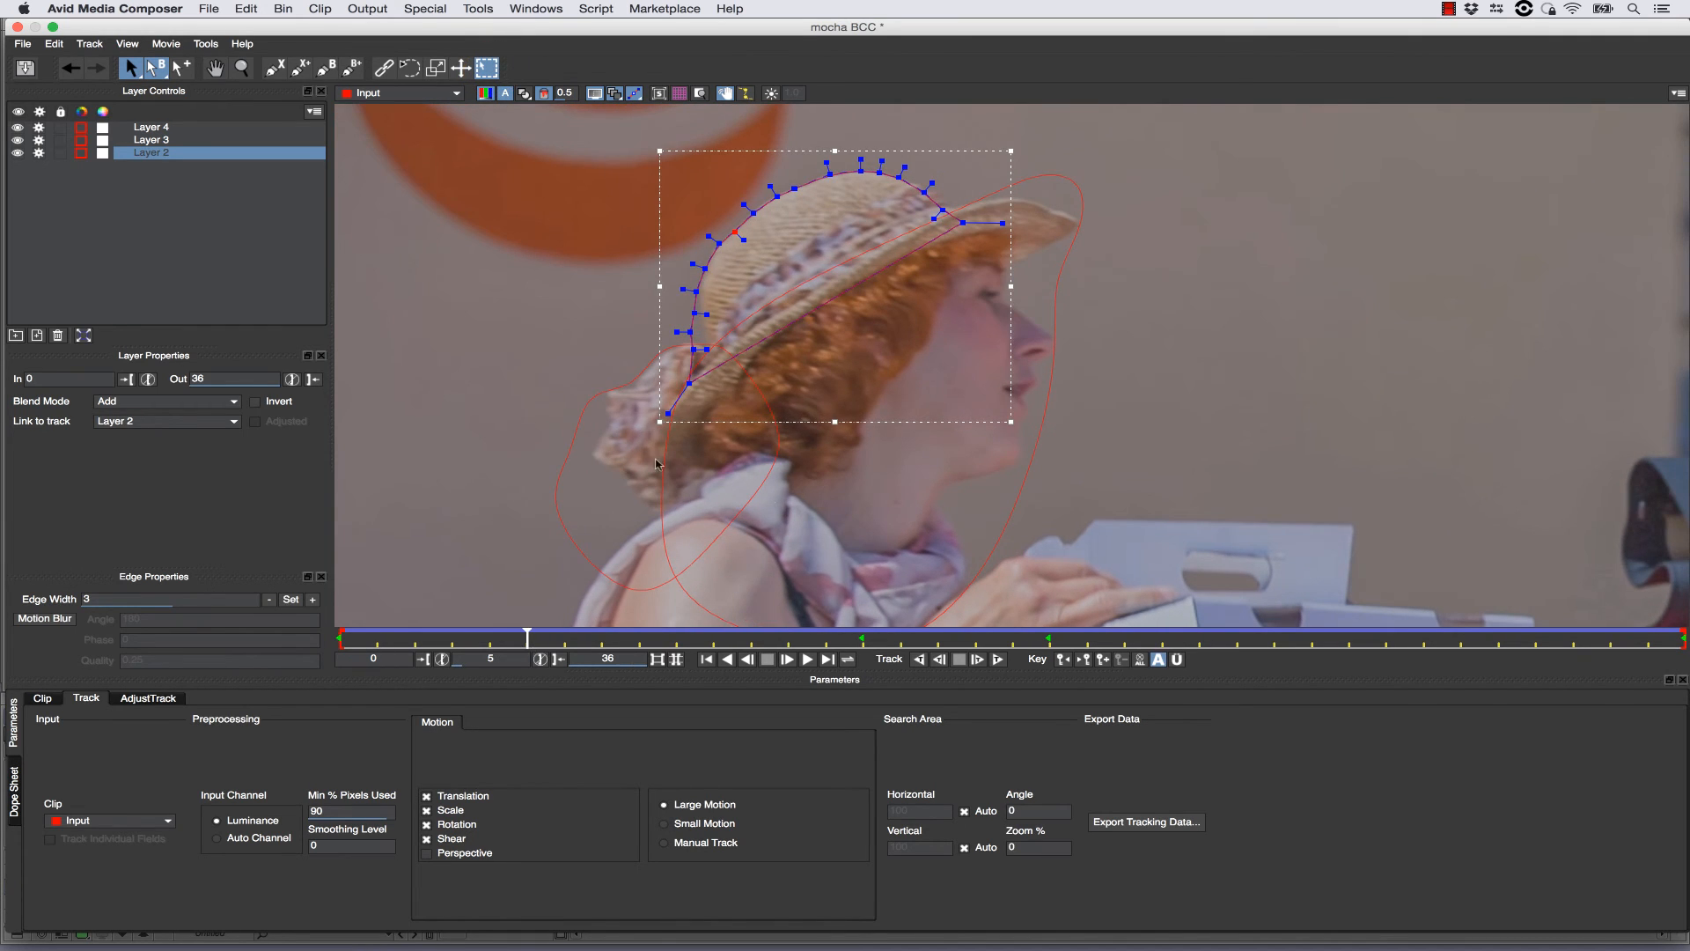
On frame 5, reshape the rear points of the hat crown spline to hug the back of the crown
drag(647, 255, 723, 431)
drag(695, 313, 711, 260)
click(653, 291)
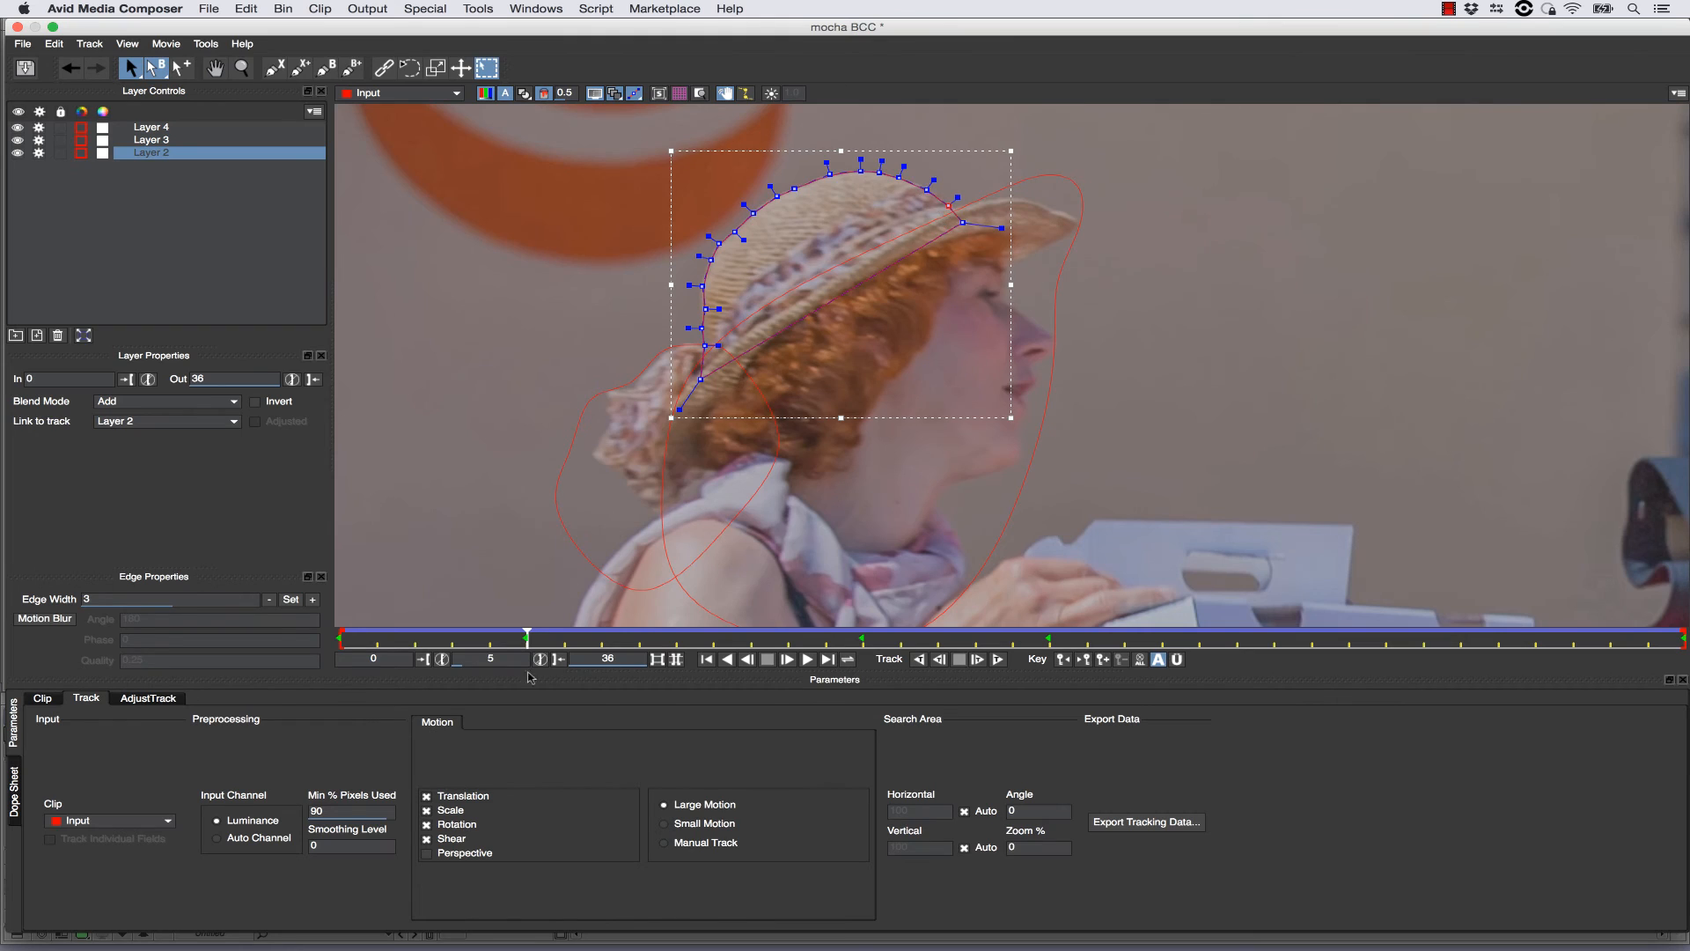
On frame 36, draw a closed X-spline loosely around the woman's torso, upper arms and hanging scarf
drag(527, 635, 1447, 640)
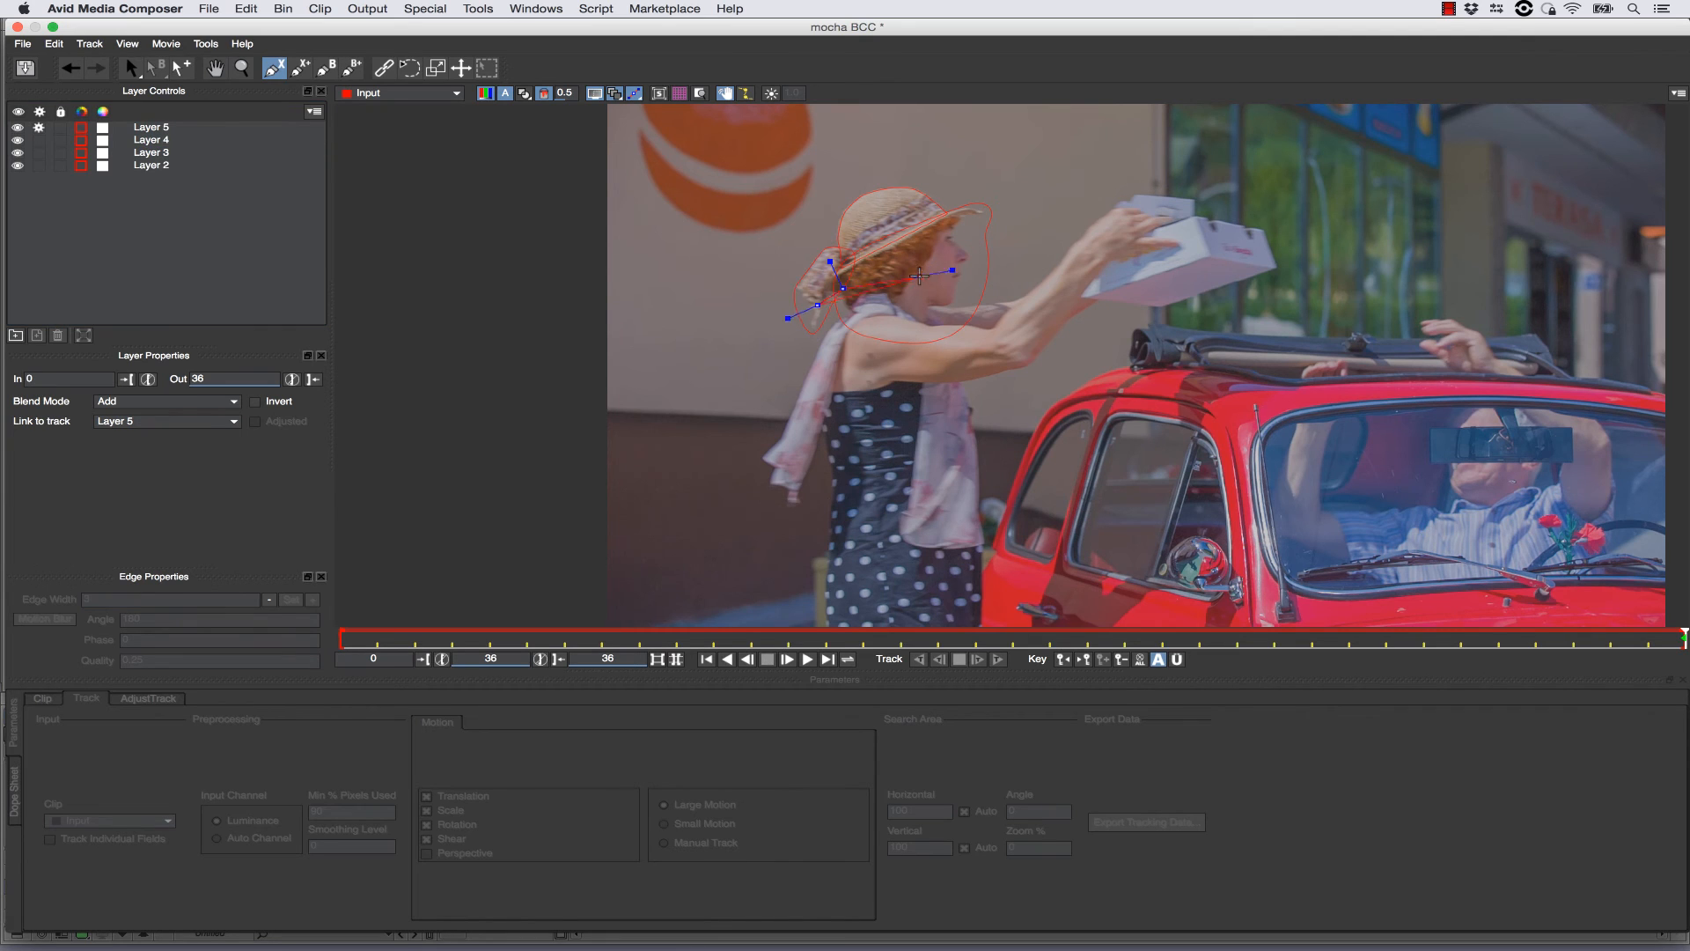
click(991, 277)
click(1075, 335)
click(1040, 487)
click(943, 561)
click(792, 560)
click(734, 519)
click(734, 458)
right_click(764, 419)
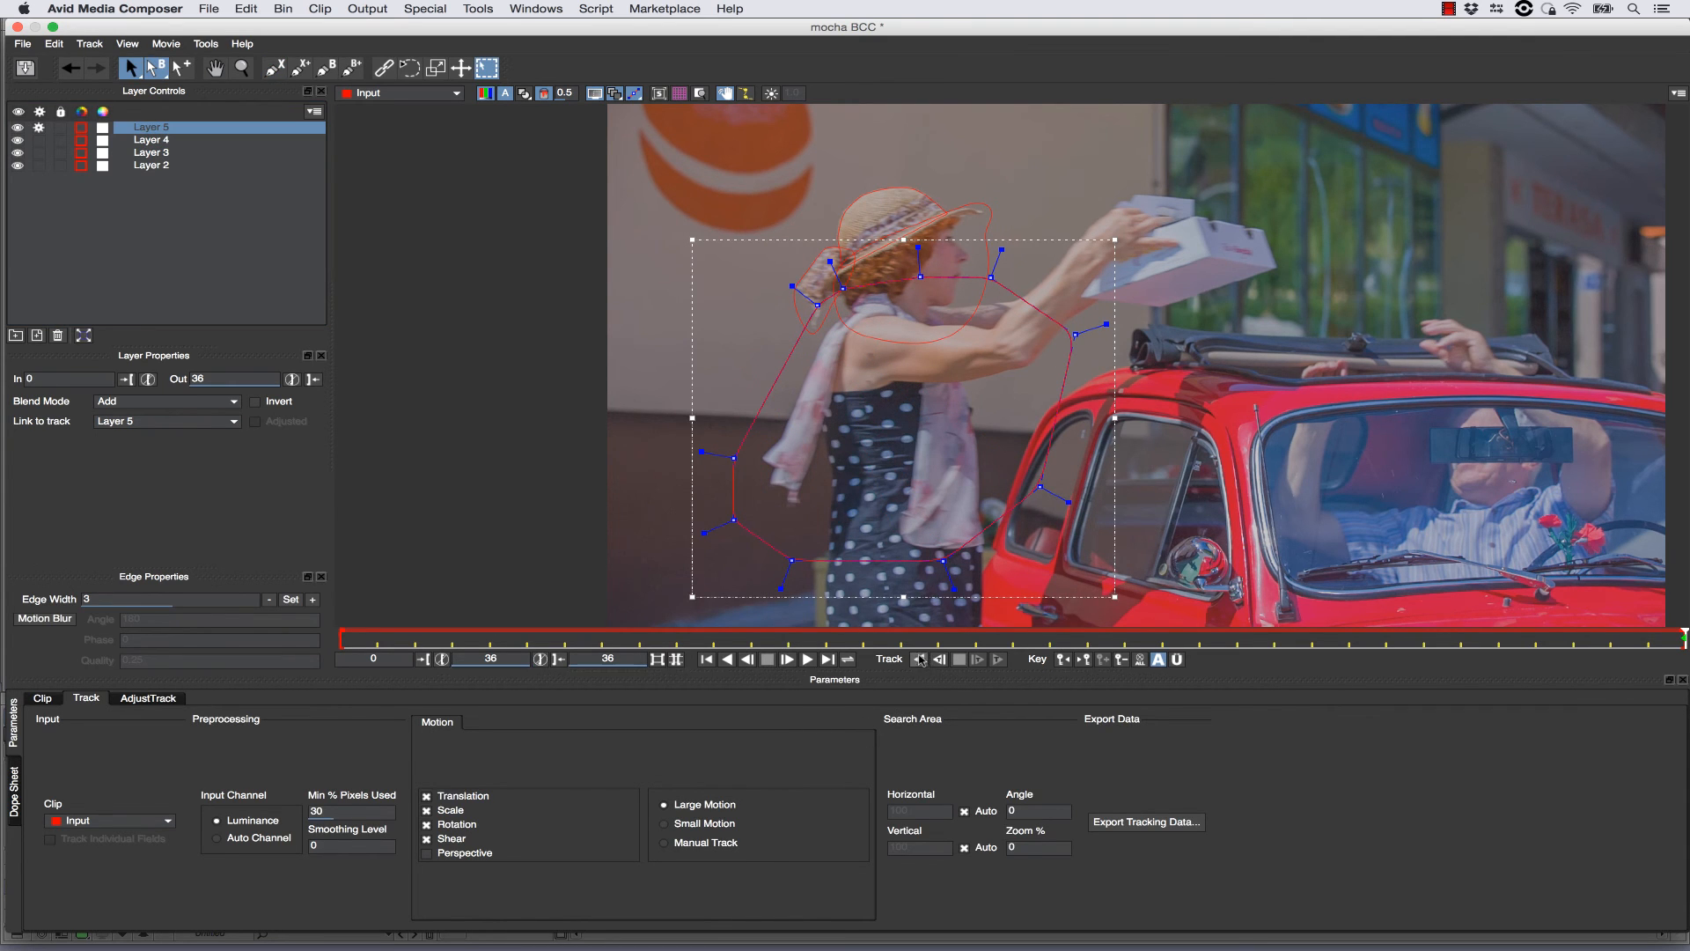
Track the body spline backward to frame 0, save the Mocha project and close Mocha to return to Media Composer
click(918, 659)
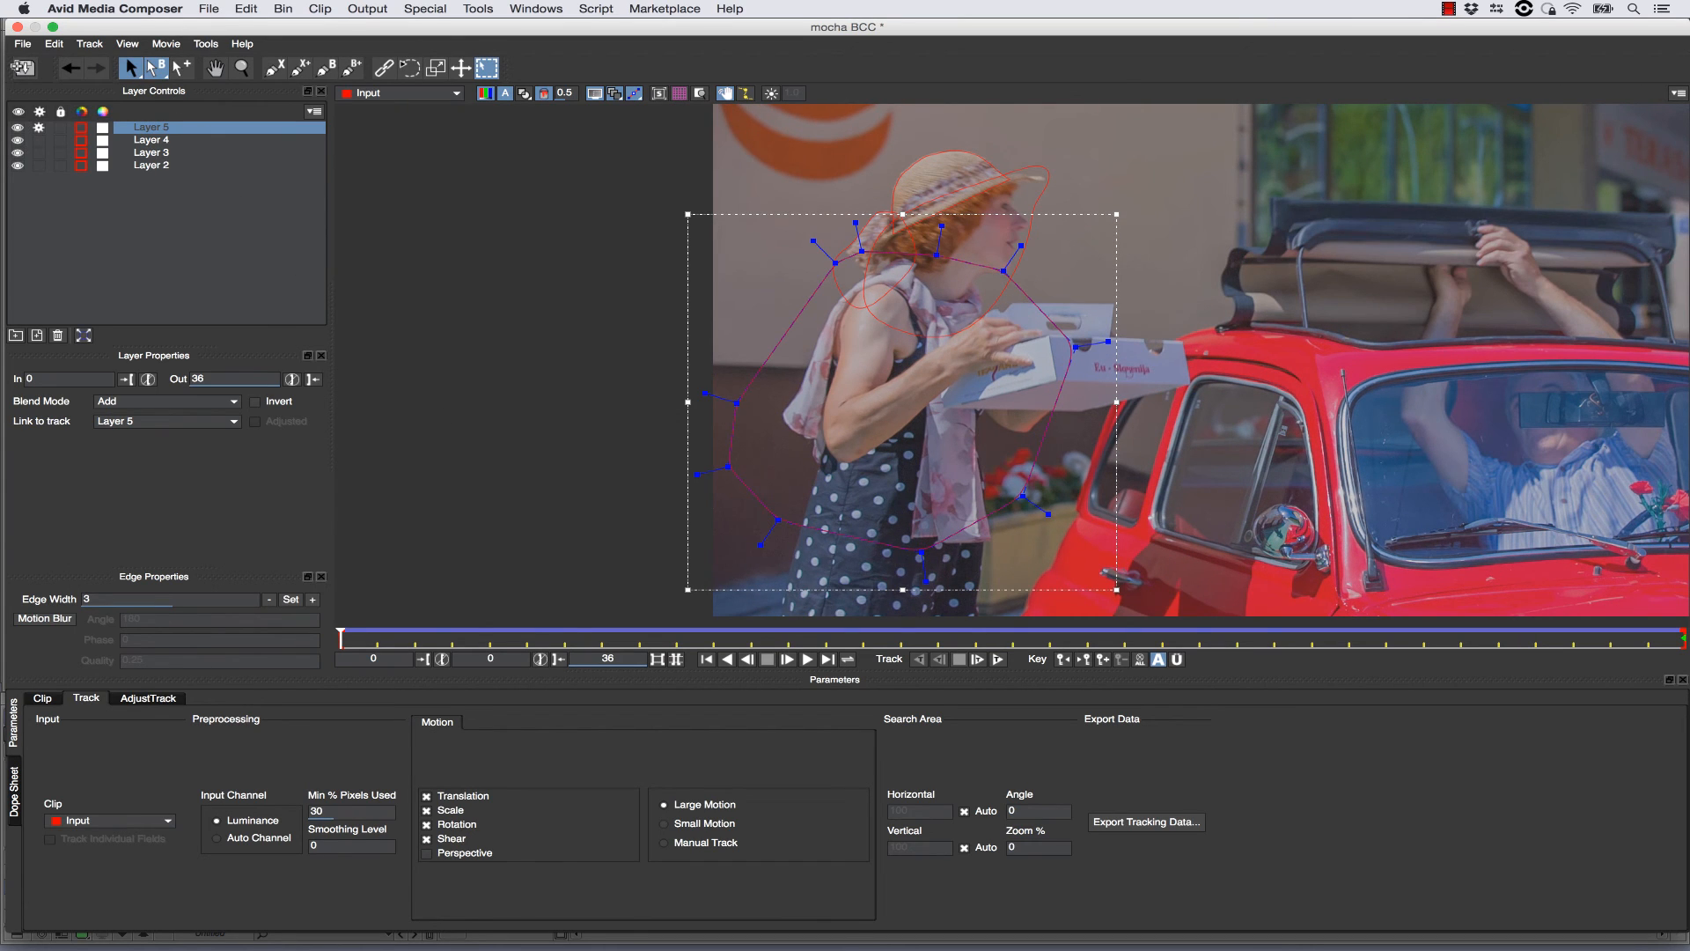
click(25, 68)
click(16, 27)
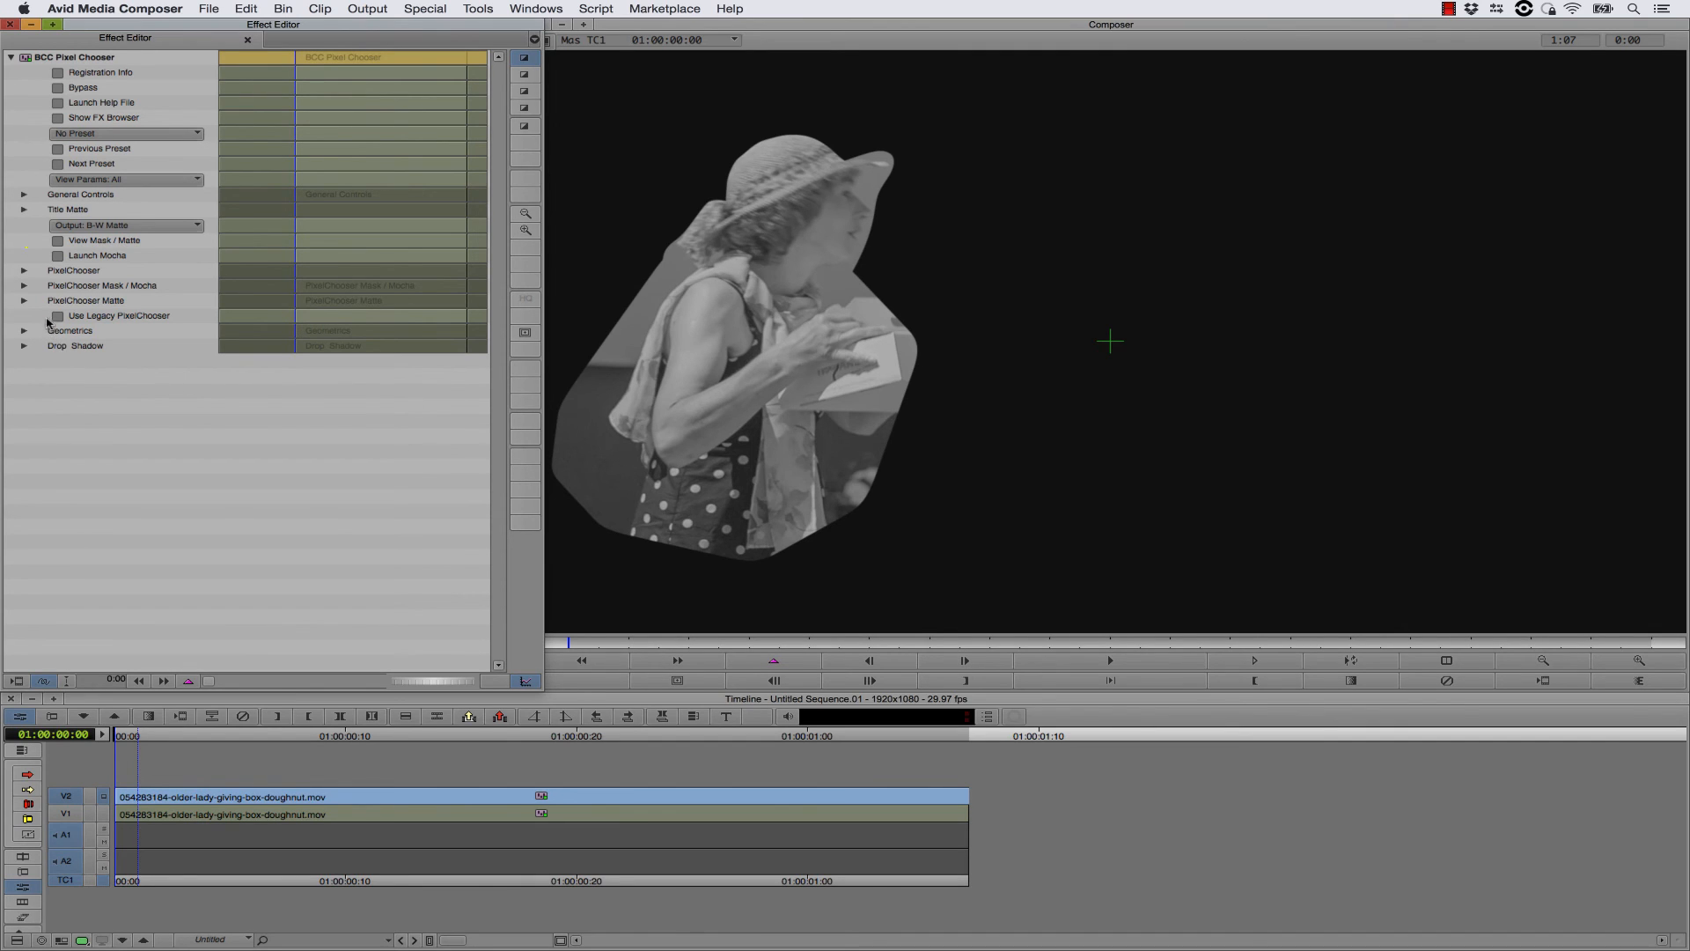
Expand the PixelChooser, Mask / Mocha and Matte settings, and set the PixelChooser Matte channel to None
click(24, 272)
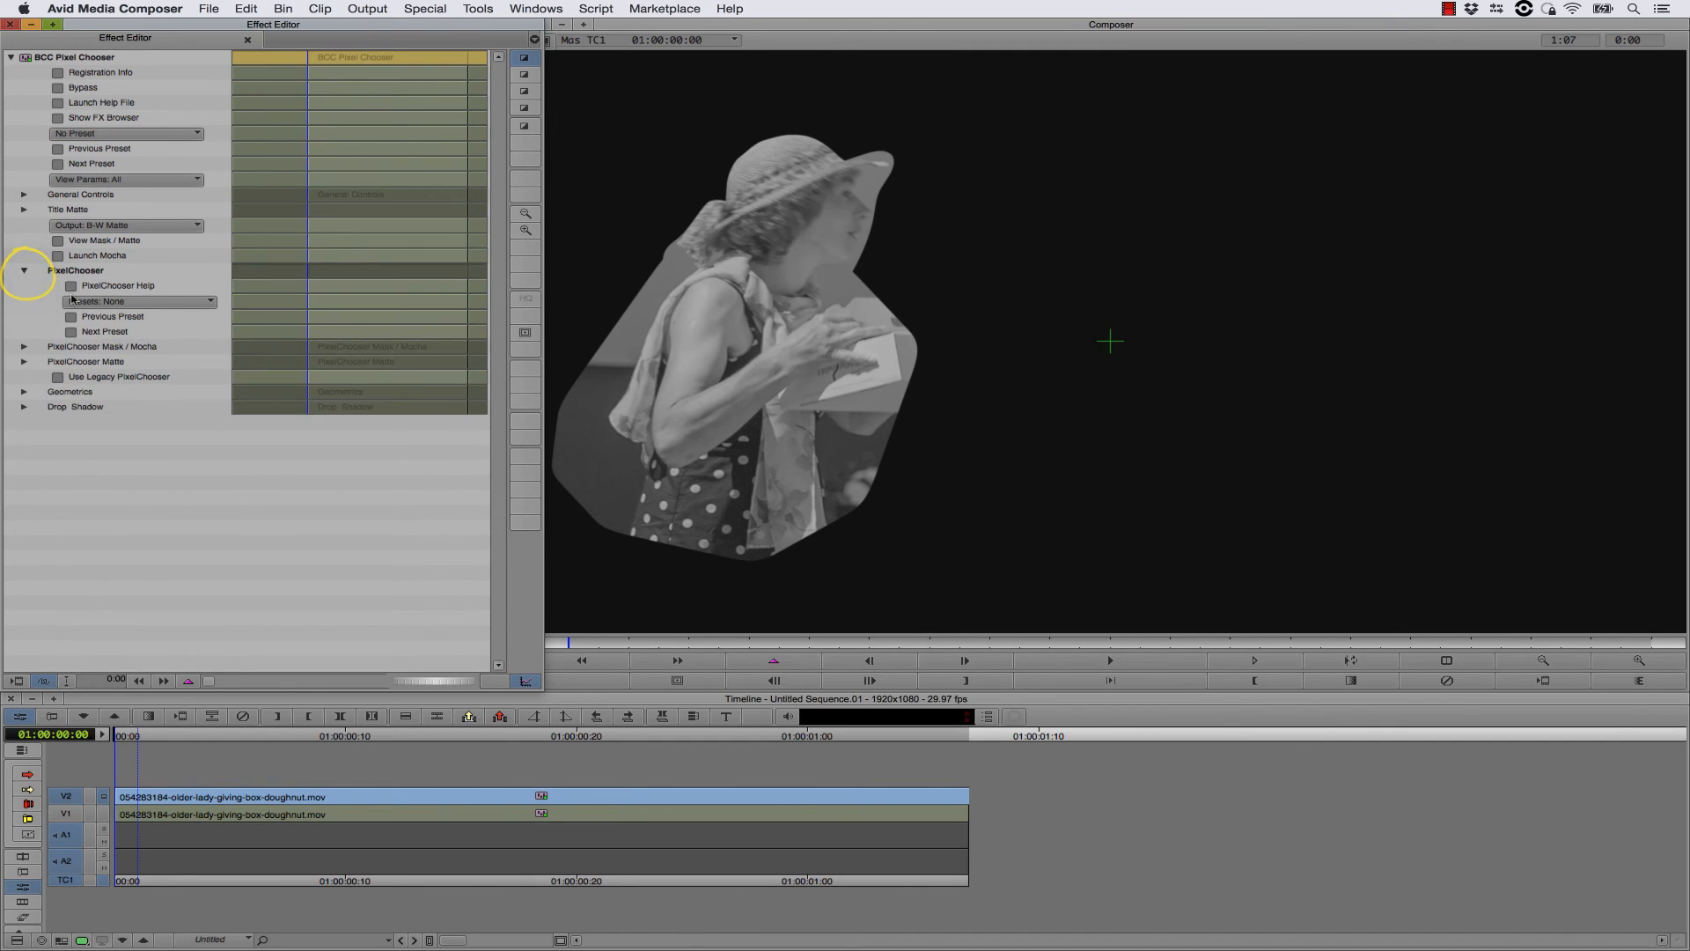
click(24, 346)
click(24, 449)
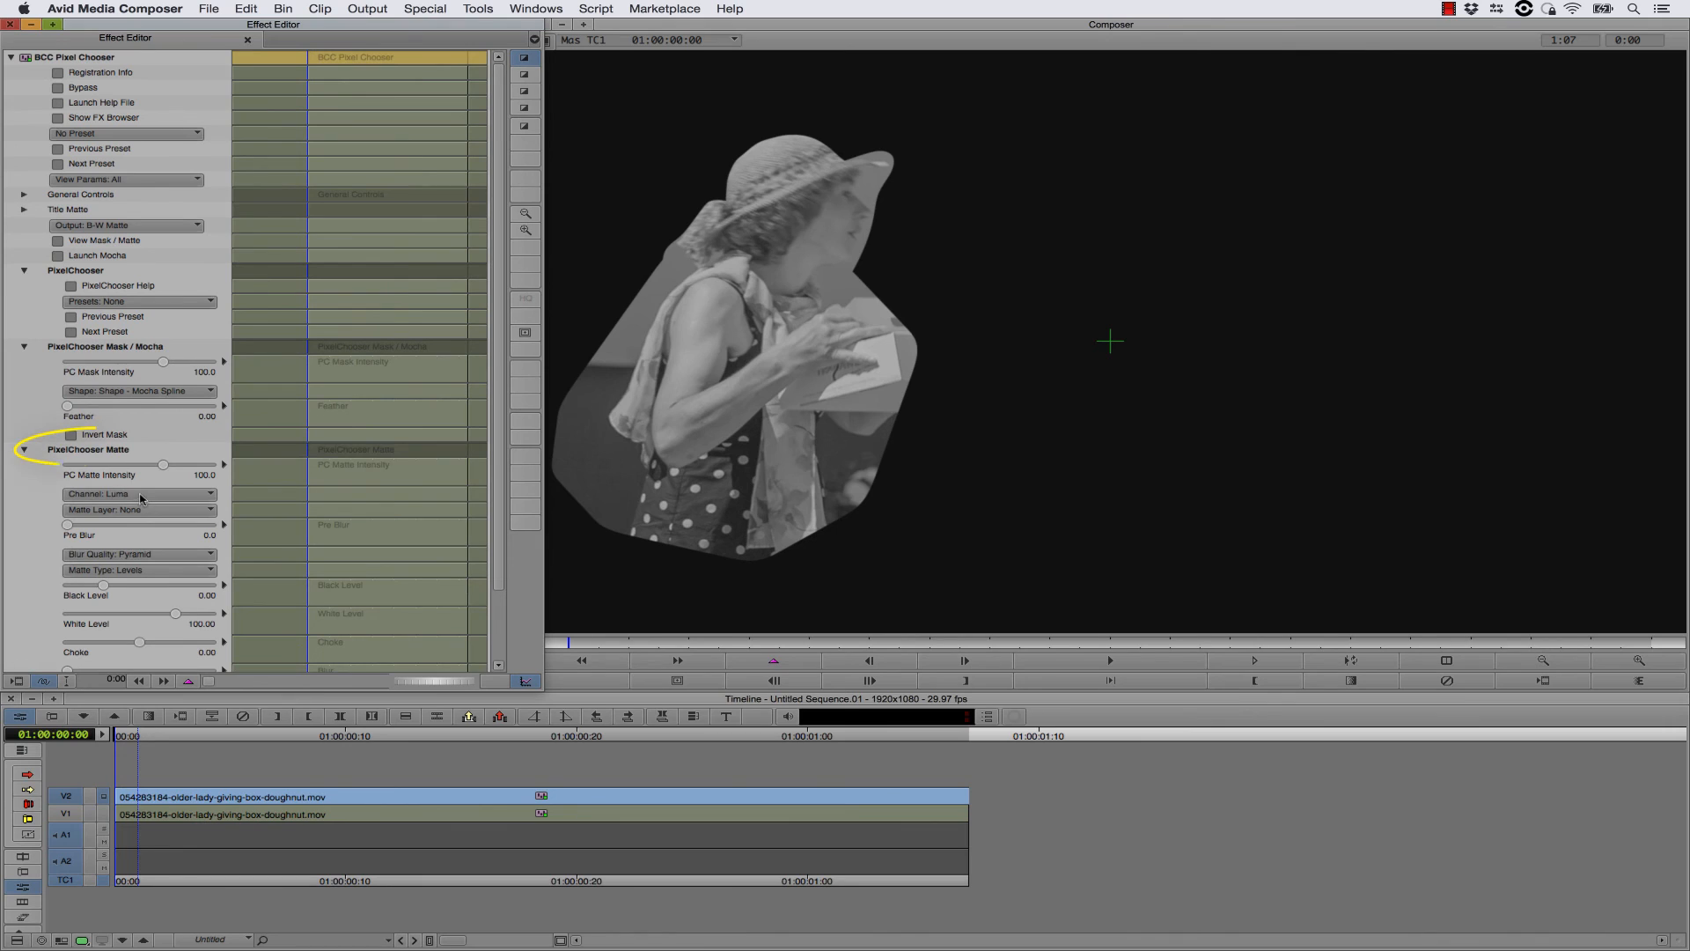
click(115, 495)
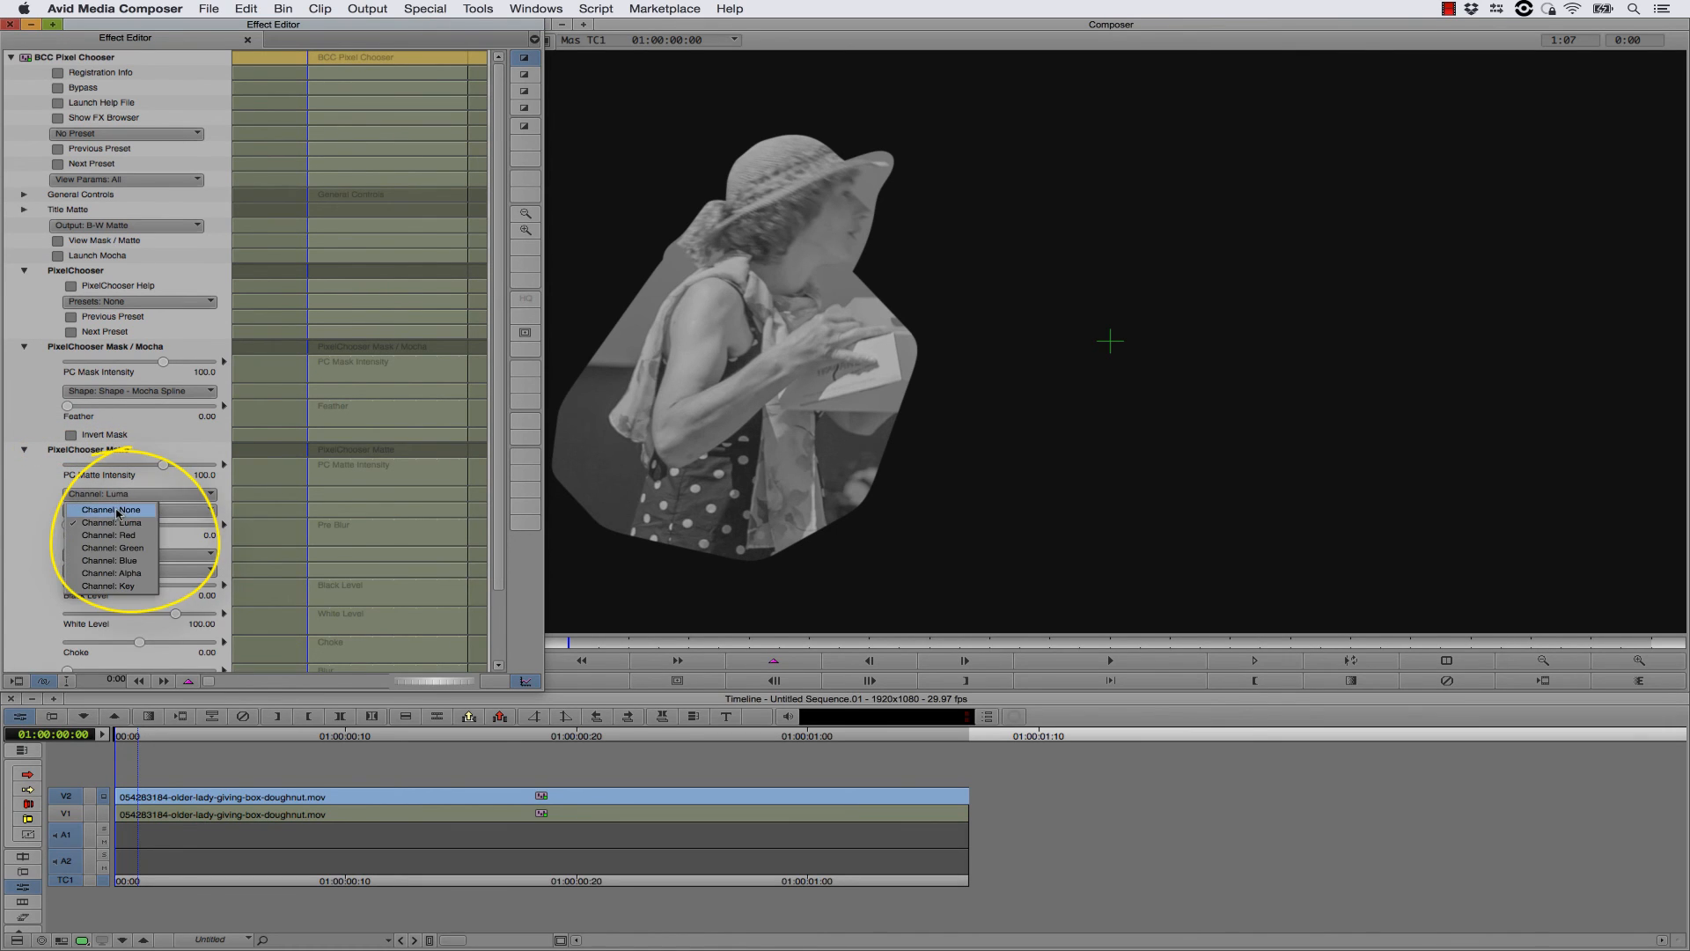
click(117, 510)
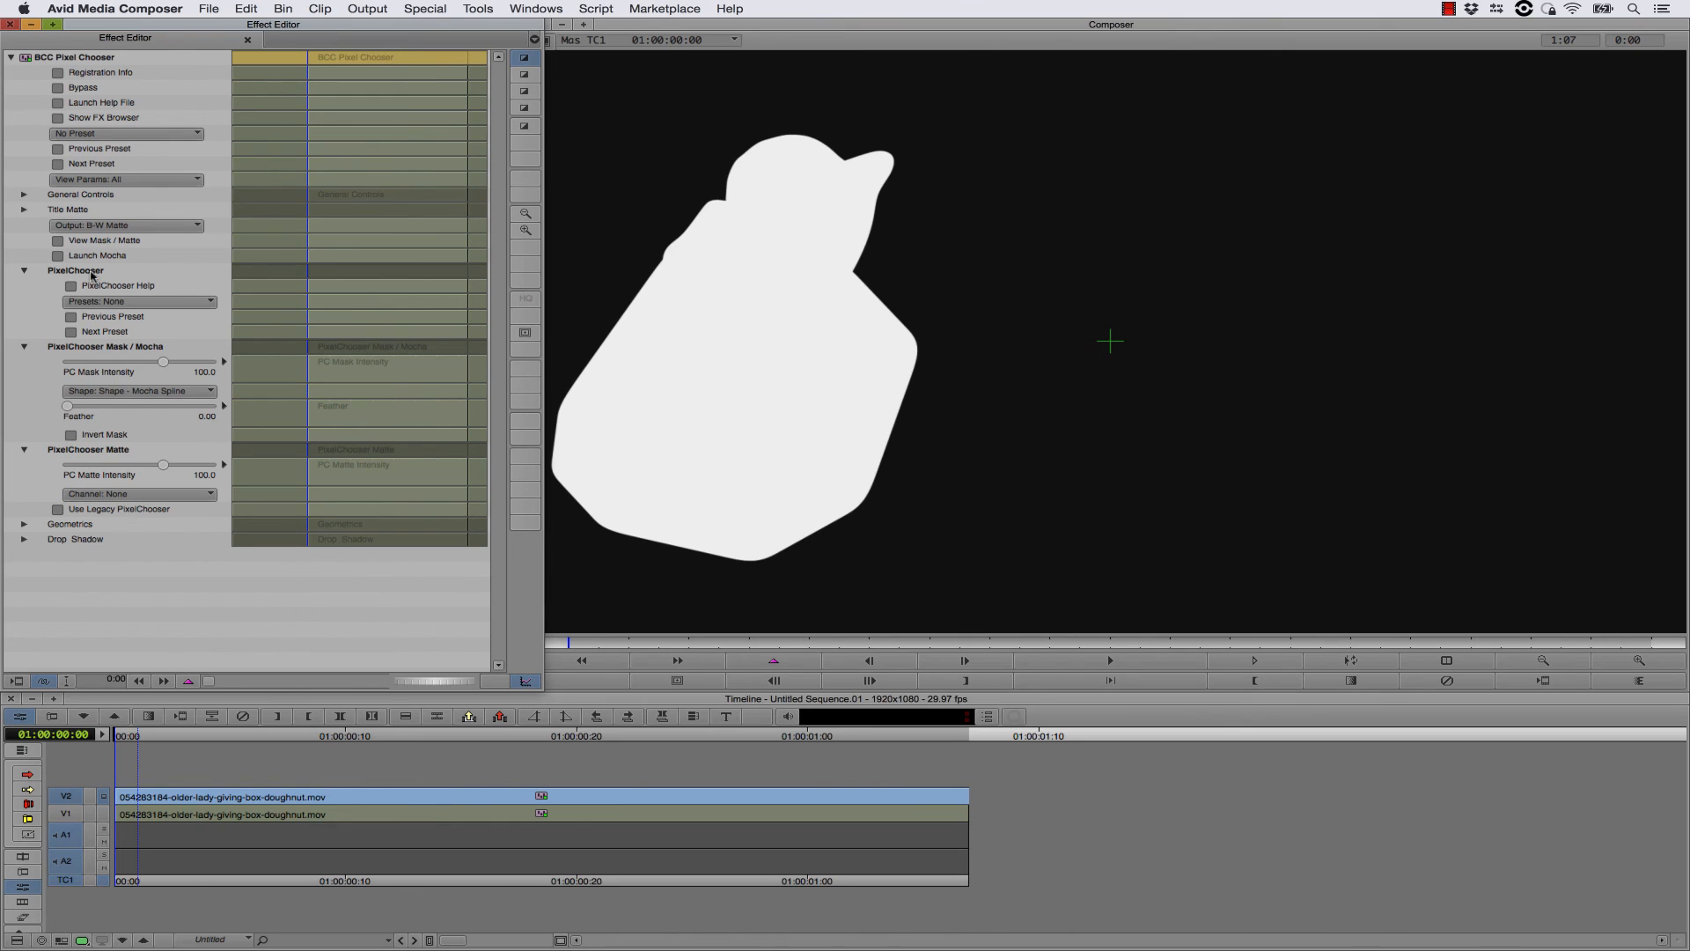
Set the Pixel Chooser output to Stencil Alpha and invert the Mocha mask
click(110, 225)
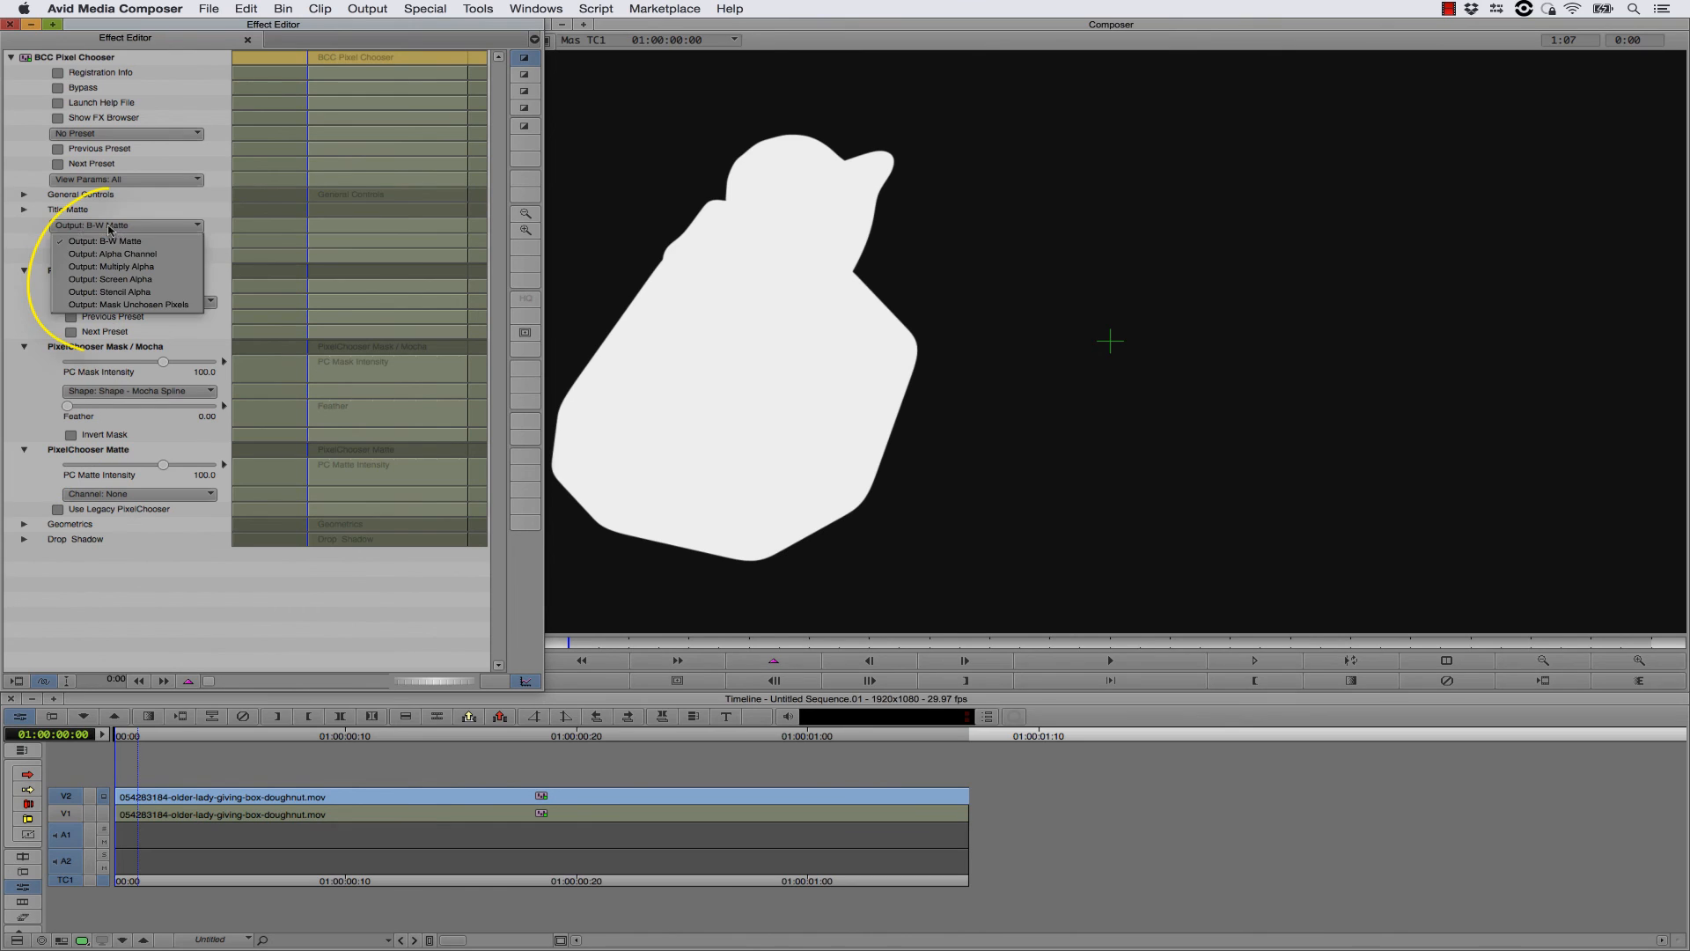
click(131, 291)
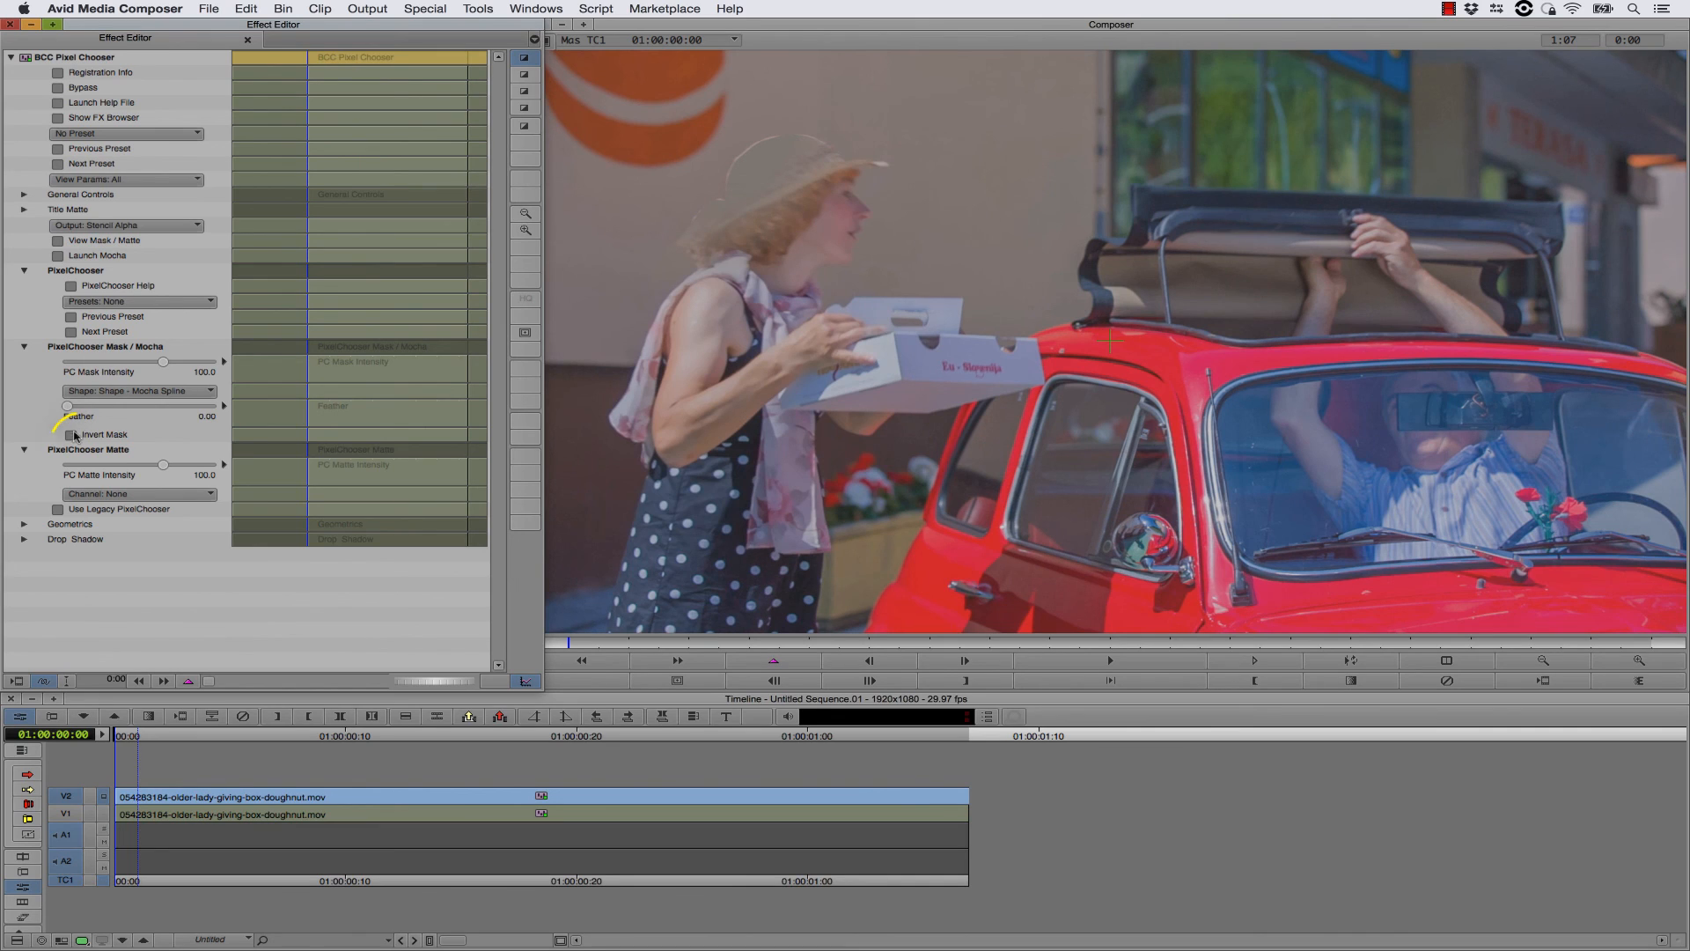
click(70, 434)
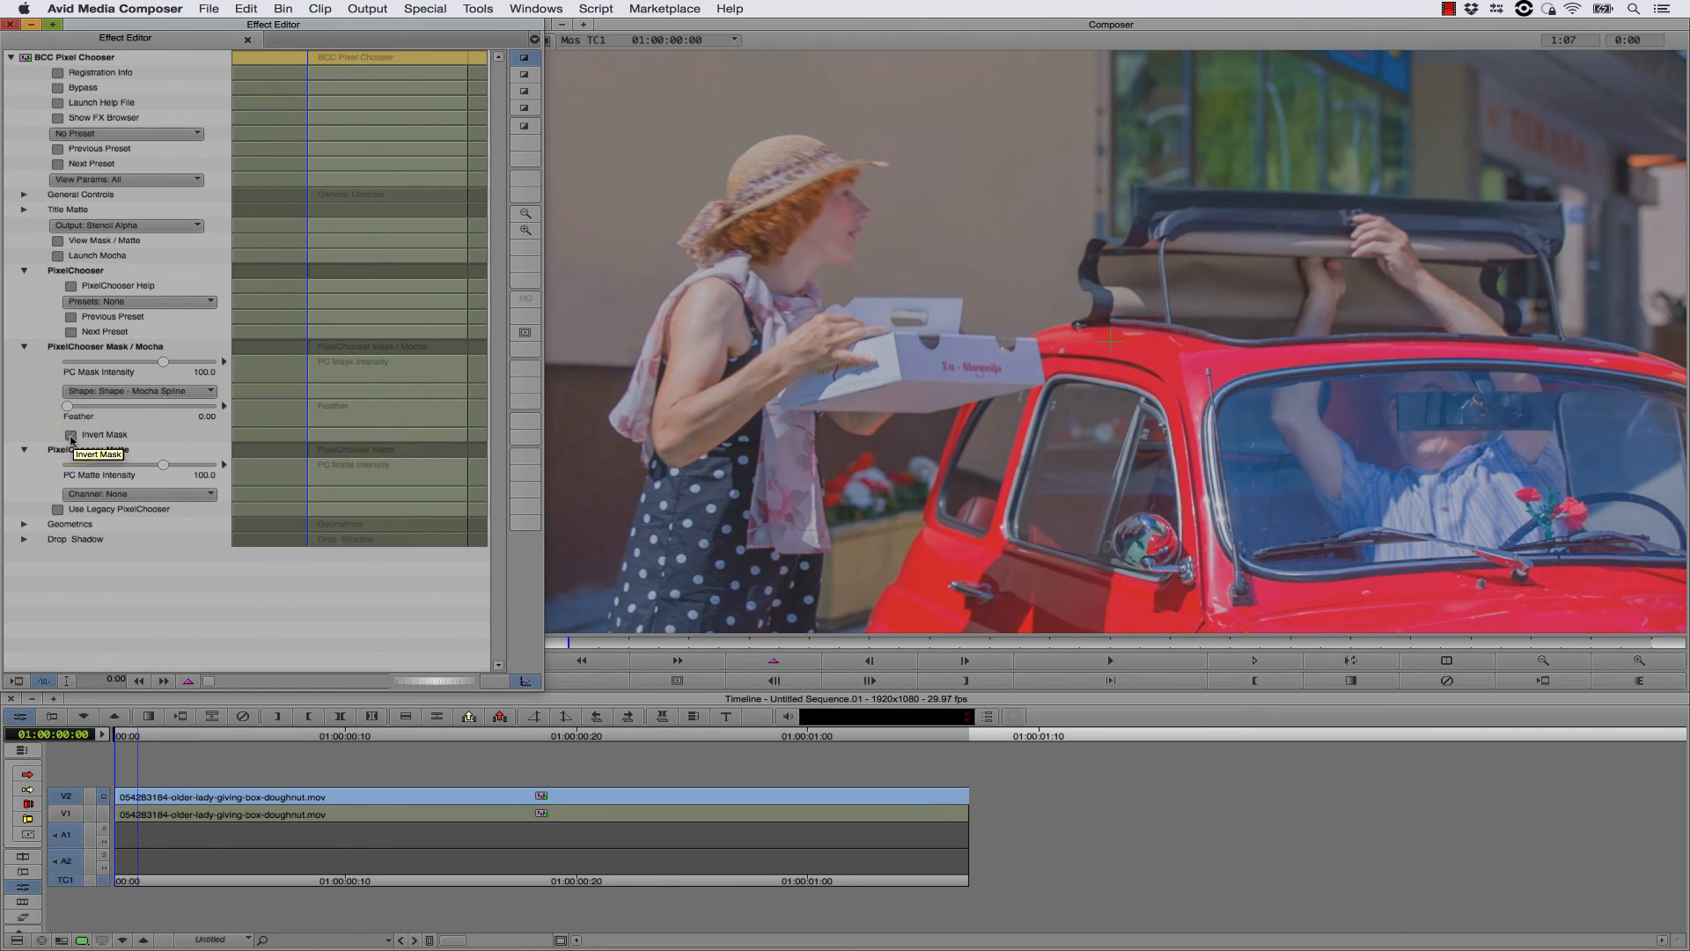